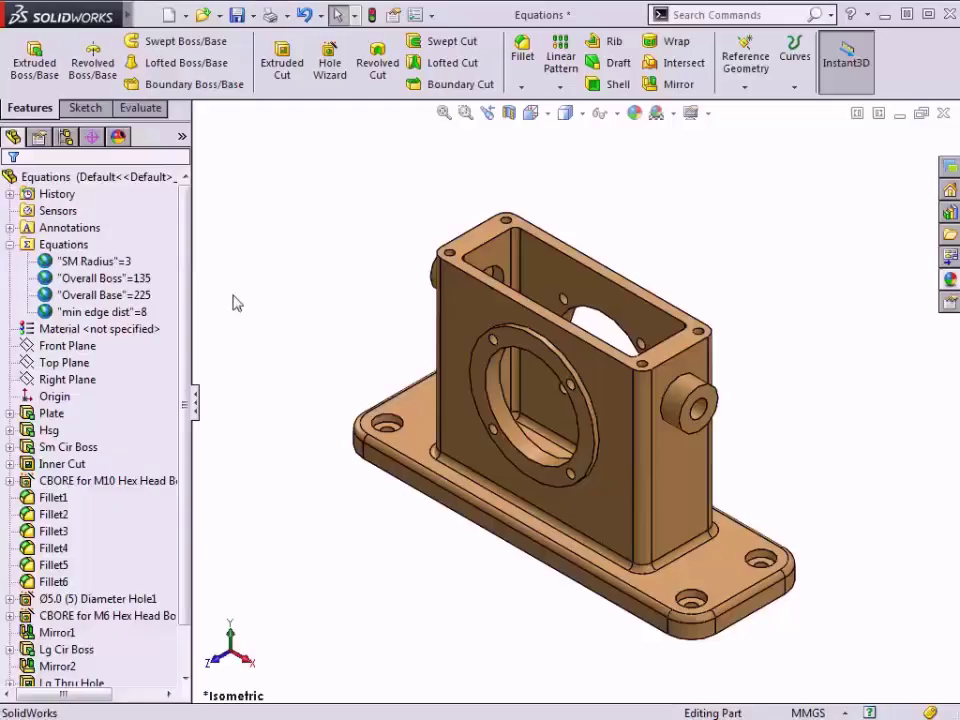
Step: Review the part's four global variables and the equation driving the 67.50 length dimension of the Hsg feature
left_click(121, 261)
left_click(122, 278)
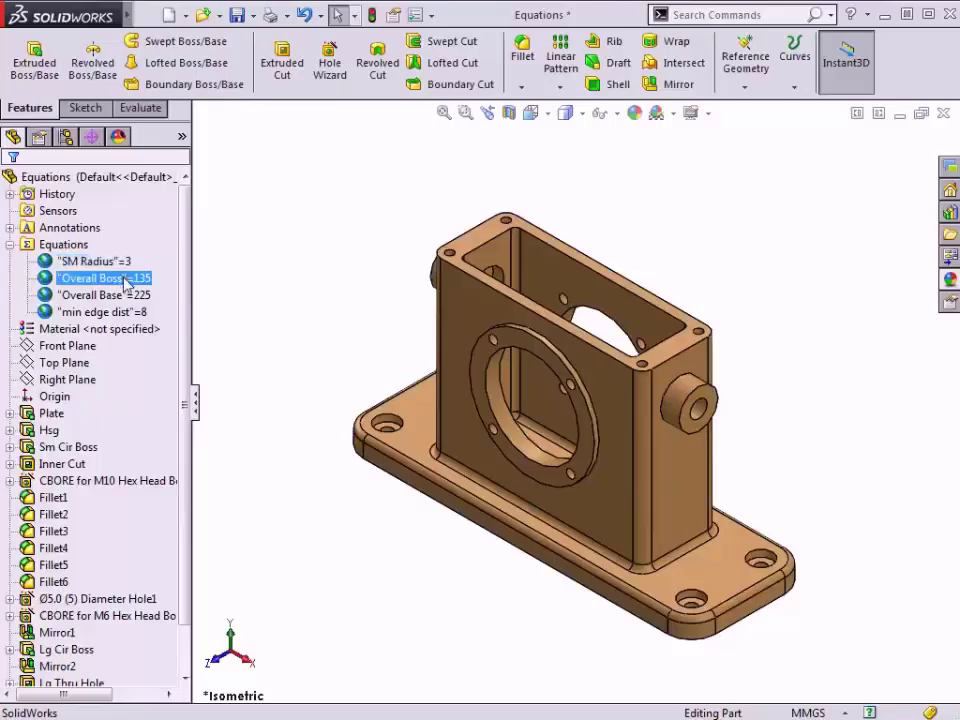
left_click(127, 296)
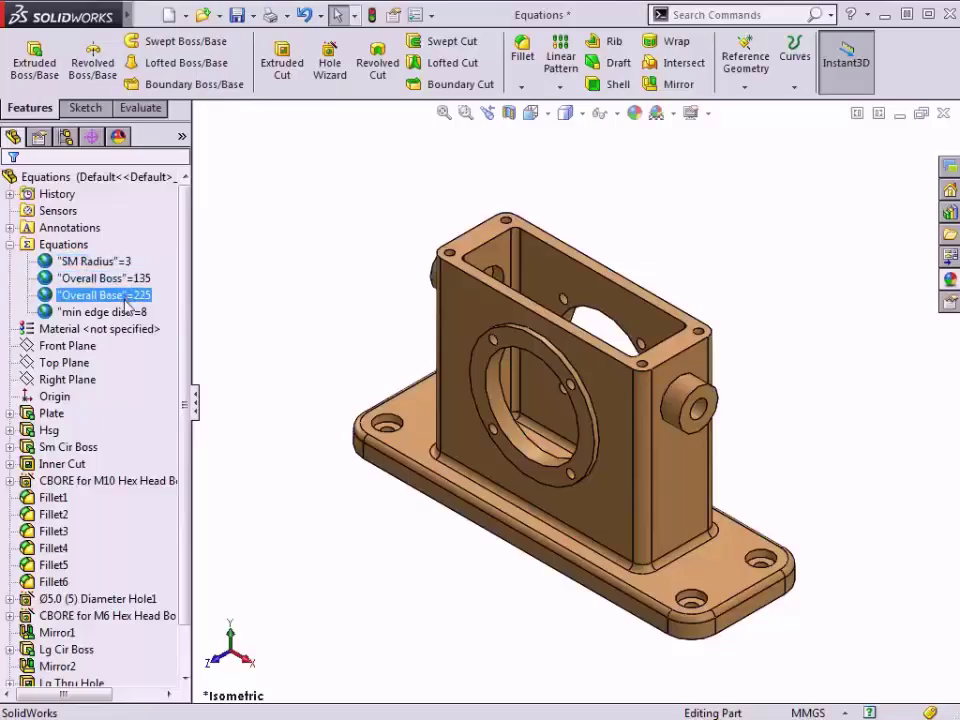
left_click(128, 314)
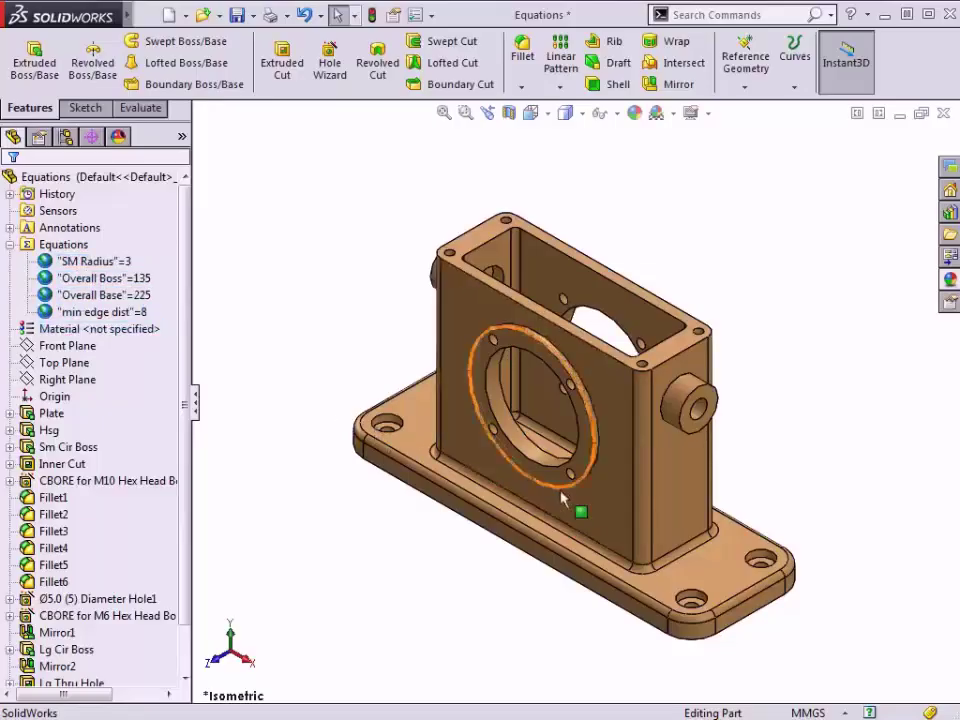
left_click(601, 518)
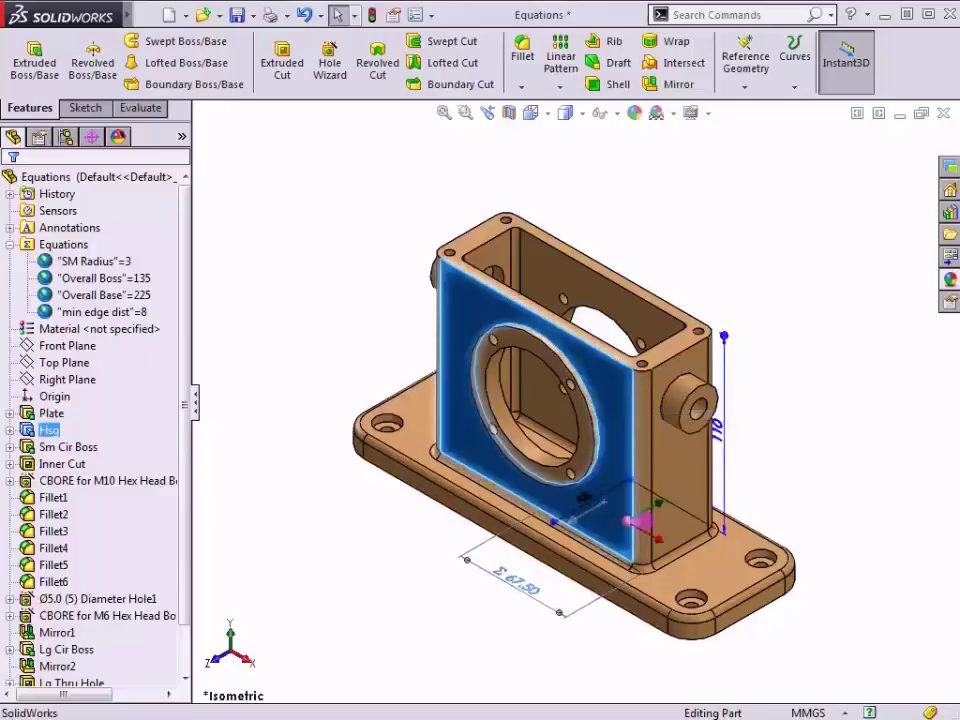
double_click(525, 585)
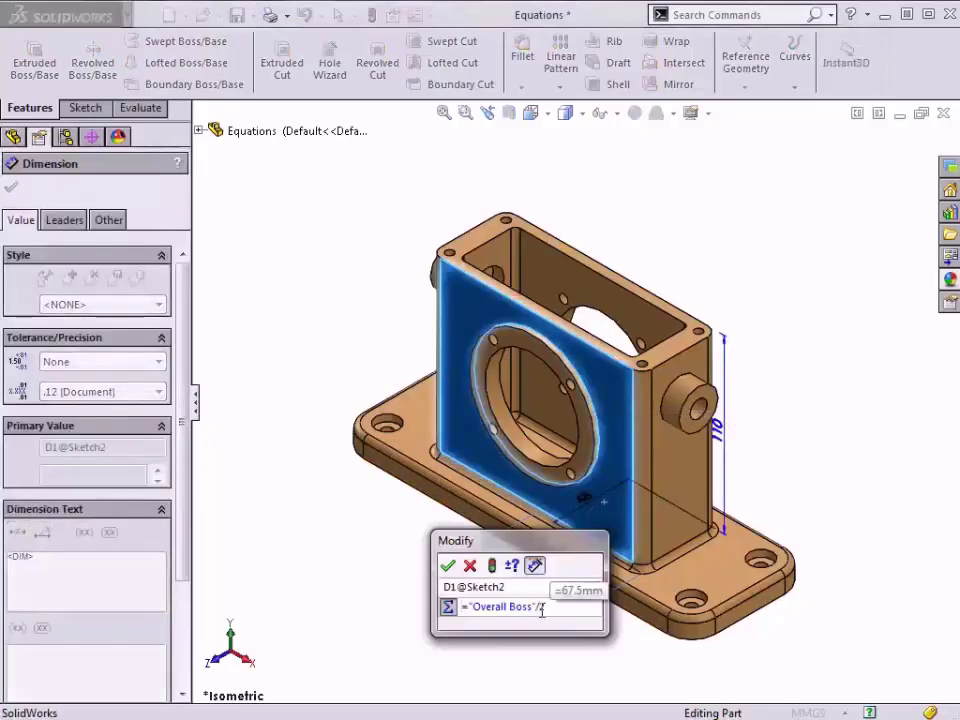
left_click(470, 566)
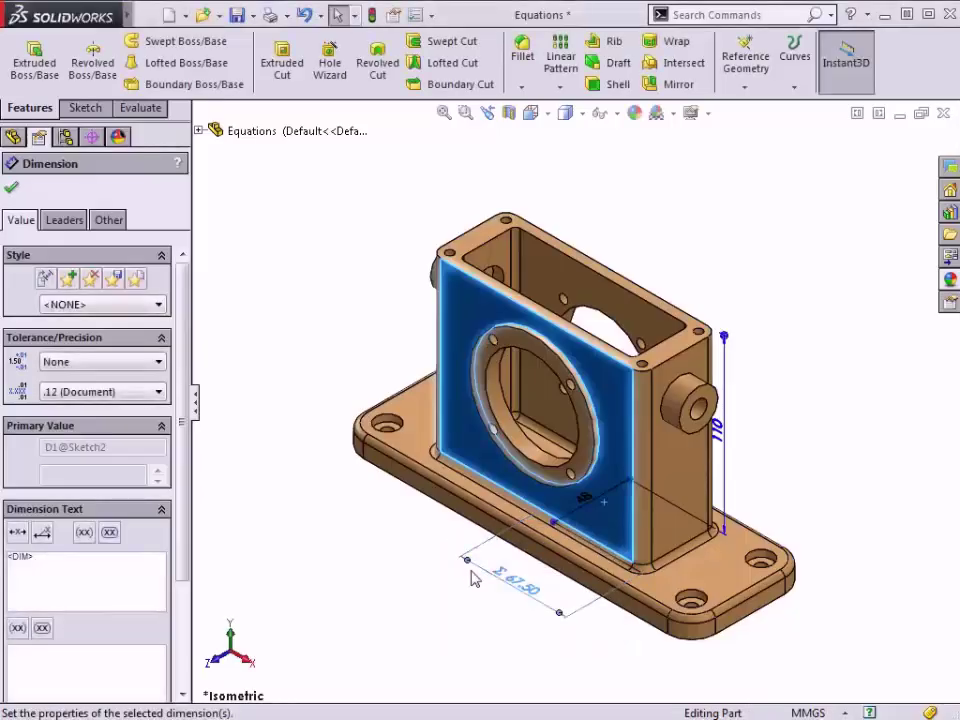
Step: Drive the housing height D1@Hsg with the equation "D2@Sketch2"*2, making it twice the housing width, and rebuild the part
double_click(729, 450)
left_click_drag(727, 396, 341, 308)
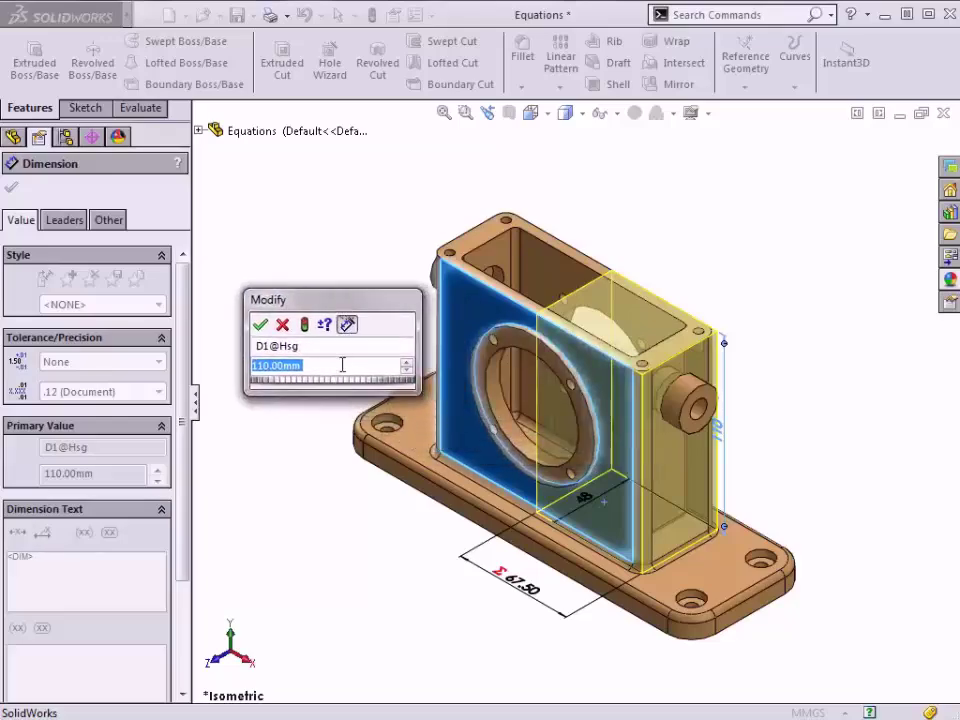
type("=")
mouse_move(290, 413)
left_click(588, 508)
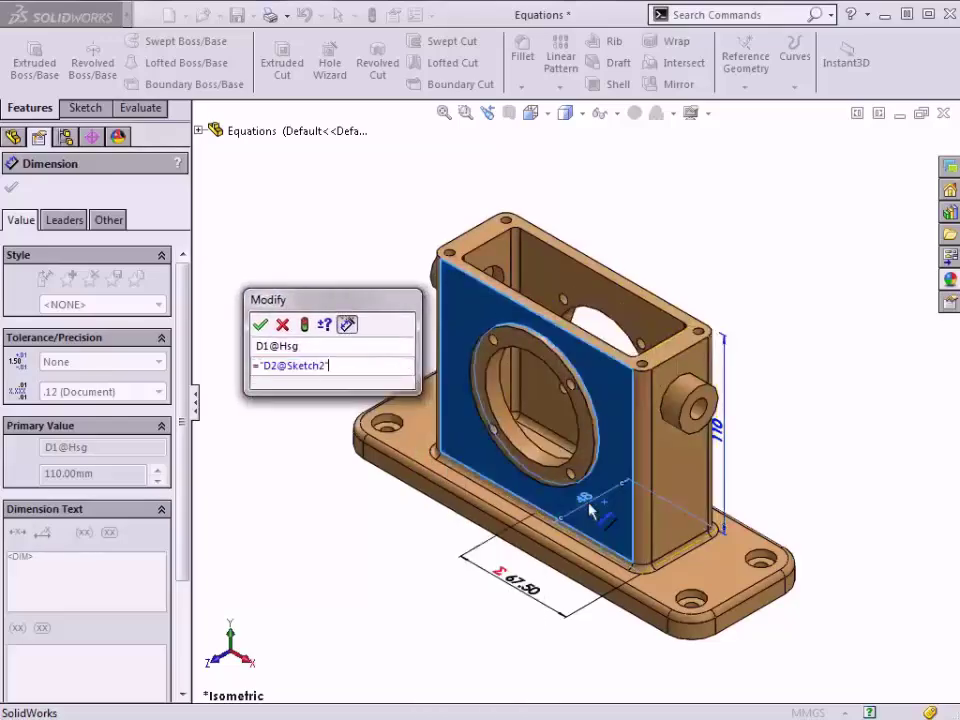
left_click(260, 366)
mouse_move(268, 402)
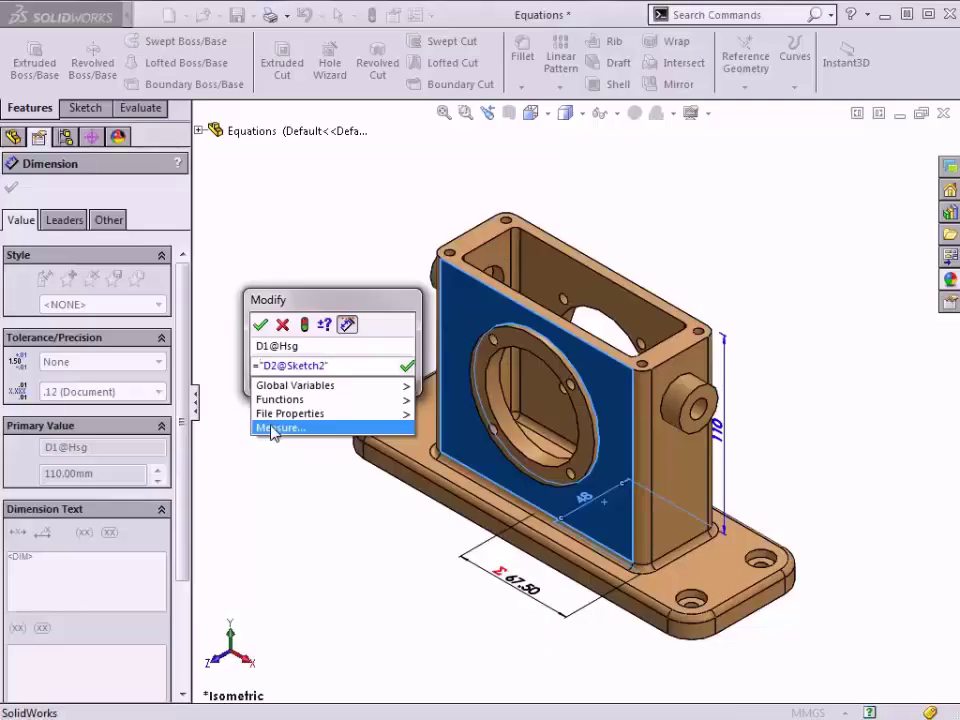
left_click(338, 365)
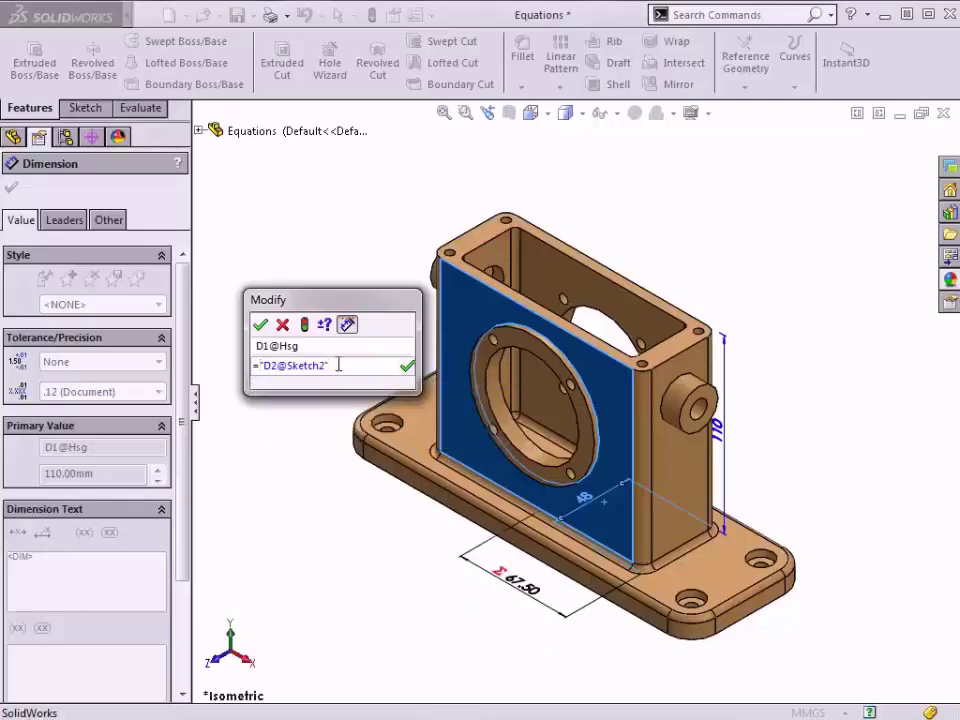
type("*2")
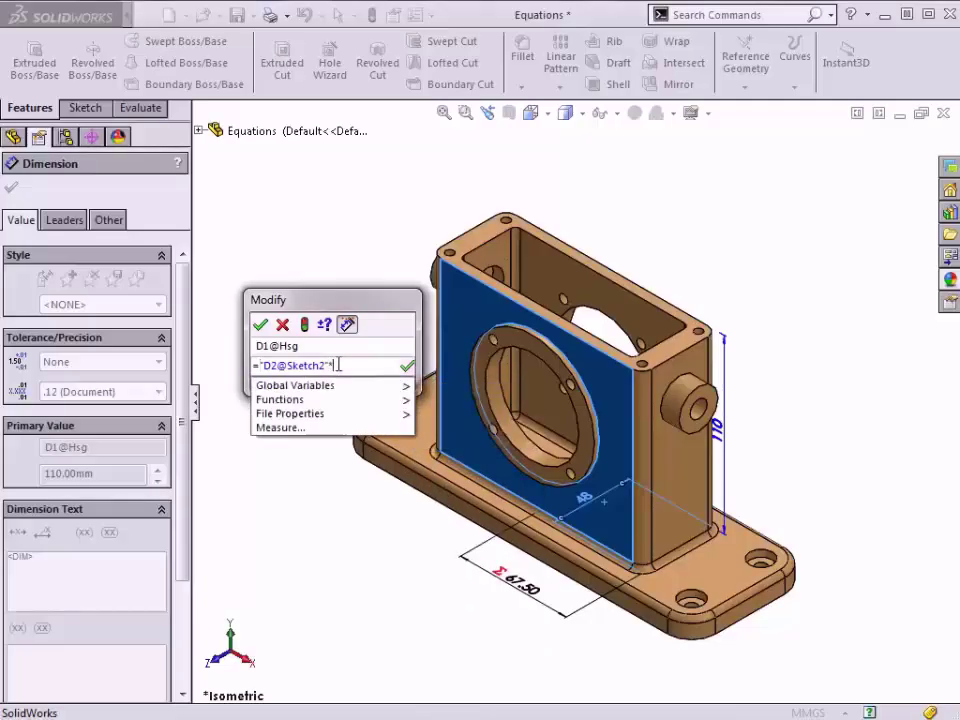
left_click(407, 366)
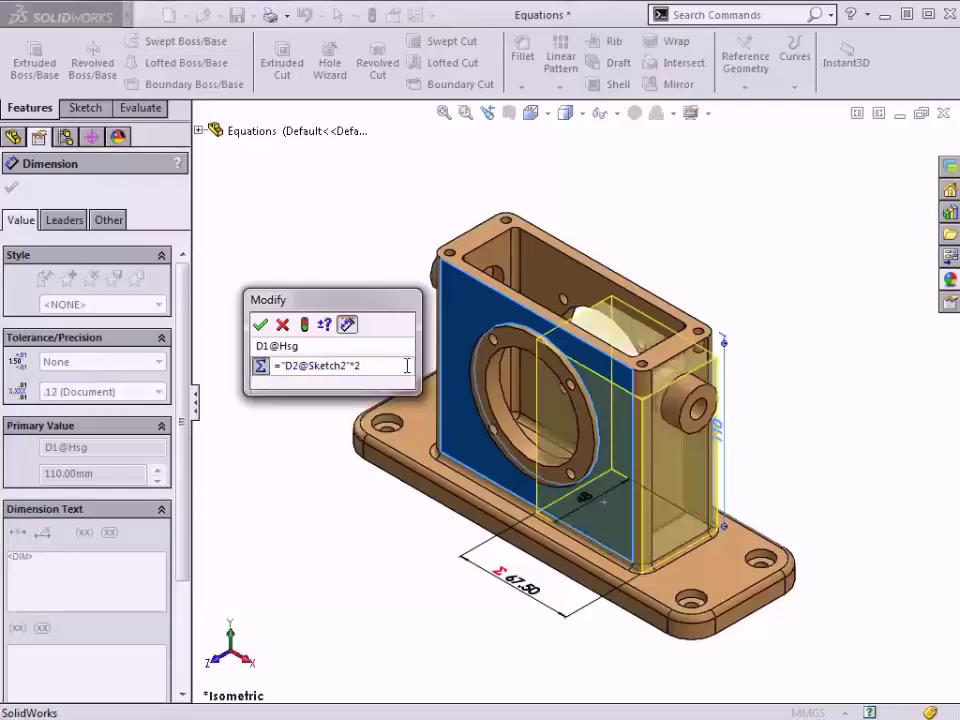
left_click(306, 325)
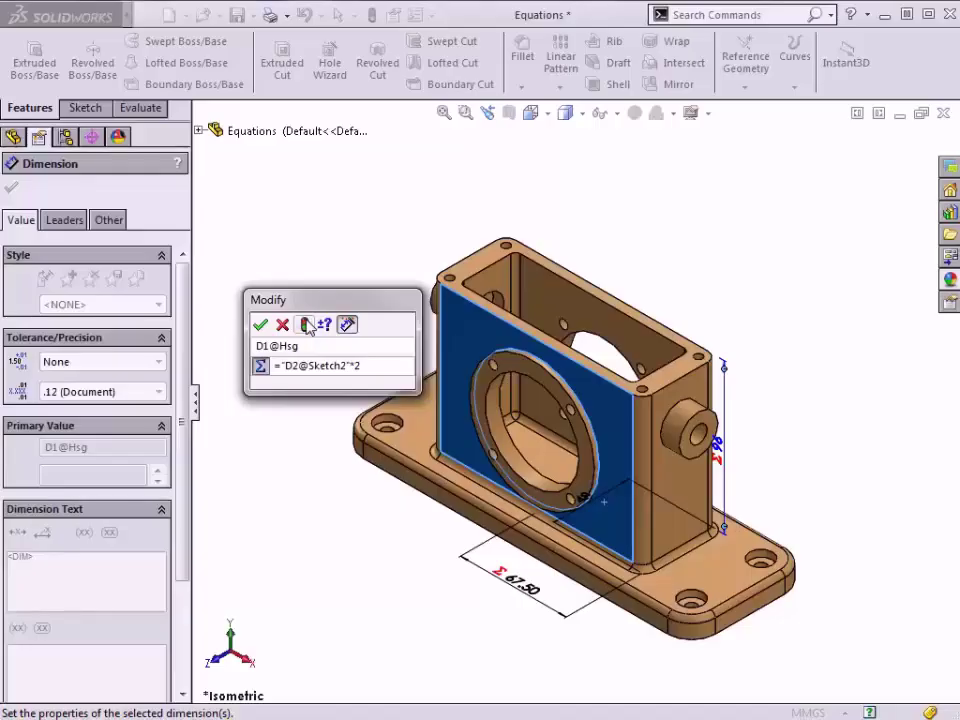
left_click(260, 325)
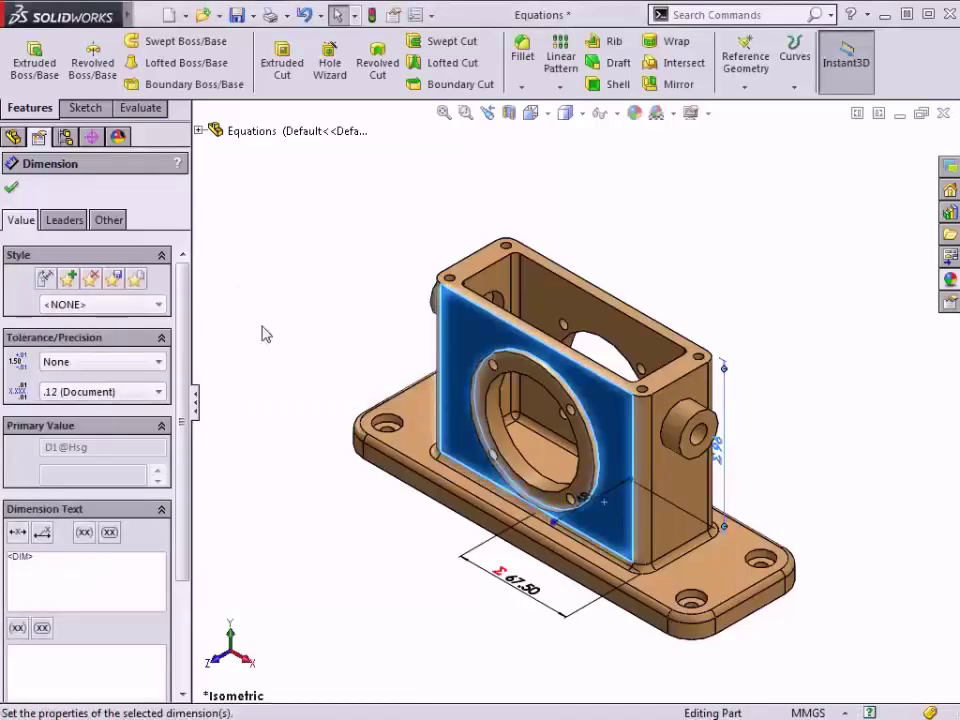
Step: Set the housing width D2@Sketch2 to 50 mm and rebuild to test the height equation
double_click(583, 497)
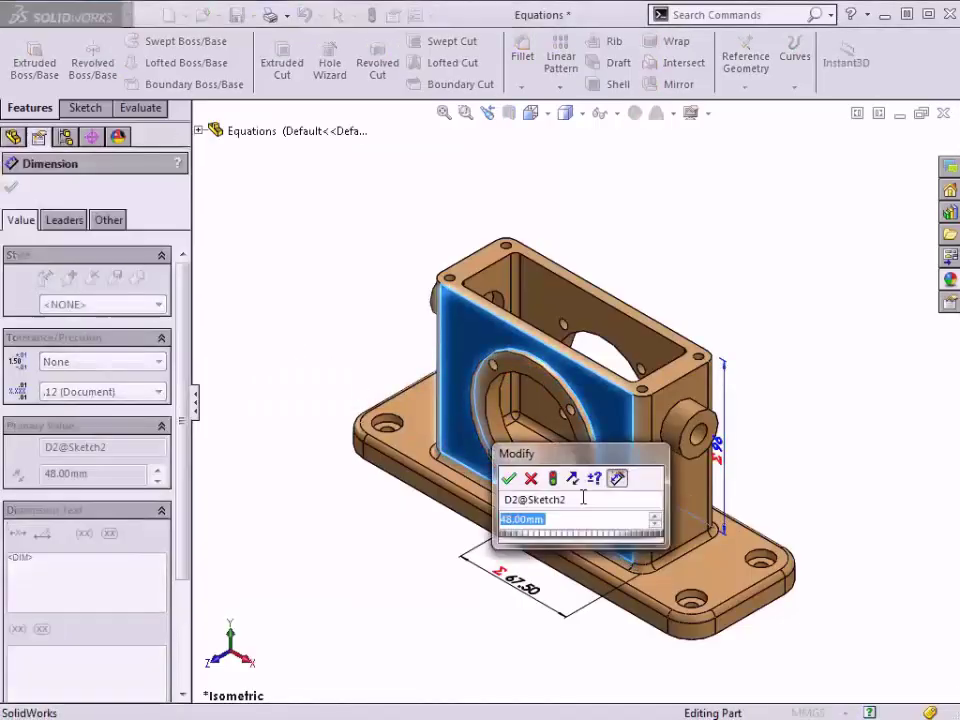
type("50")
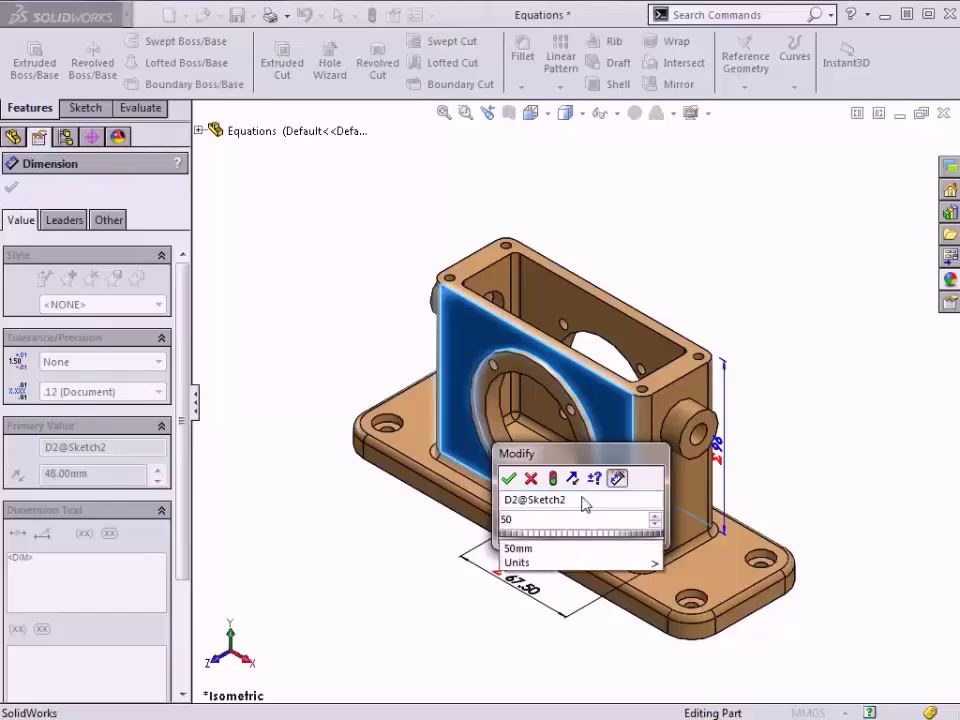
left_click(553, 477)
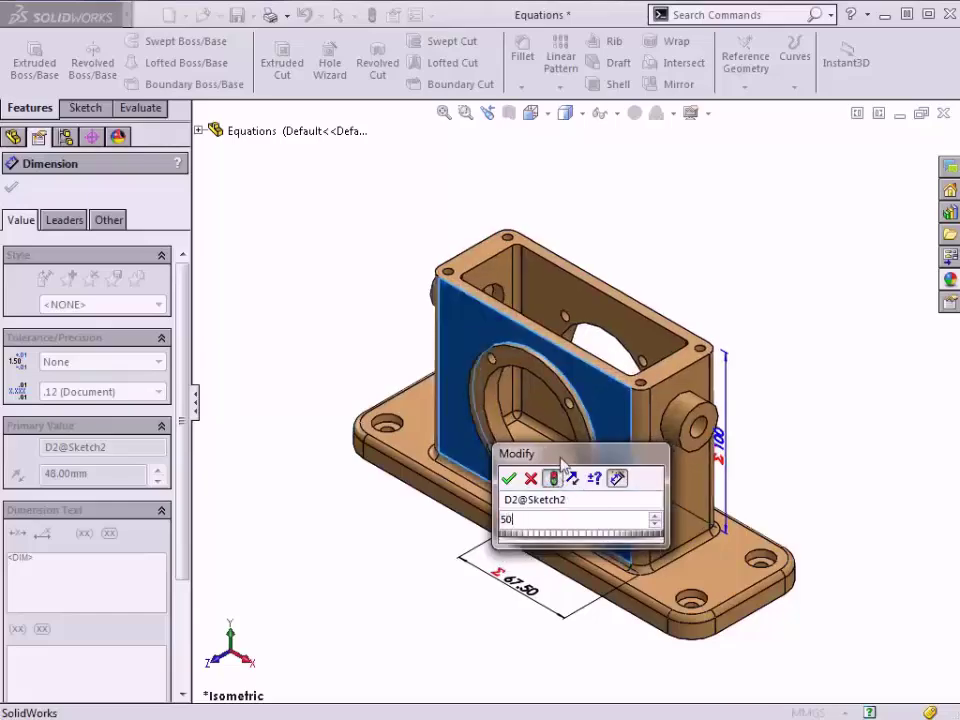
Step: Return the housing width D2@Sketch2 to 48 mm, rebuild the part and accept the dimension
left_click_drag(562, 465, 302, 341)
double_click(284, 400)
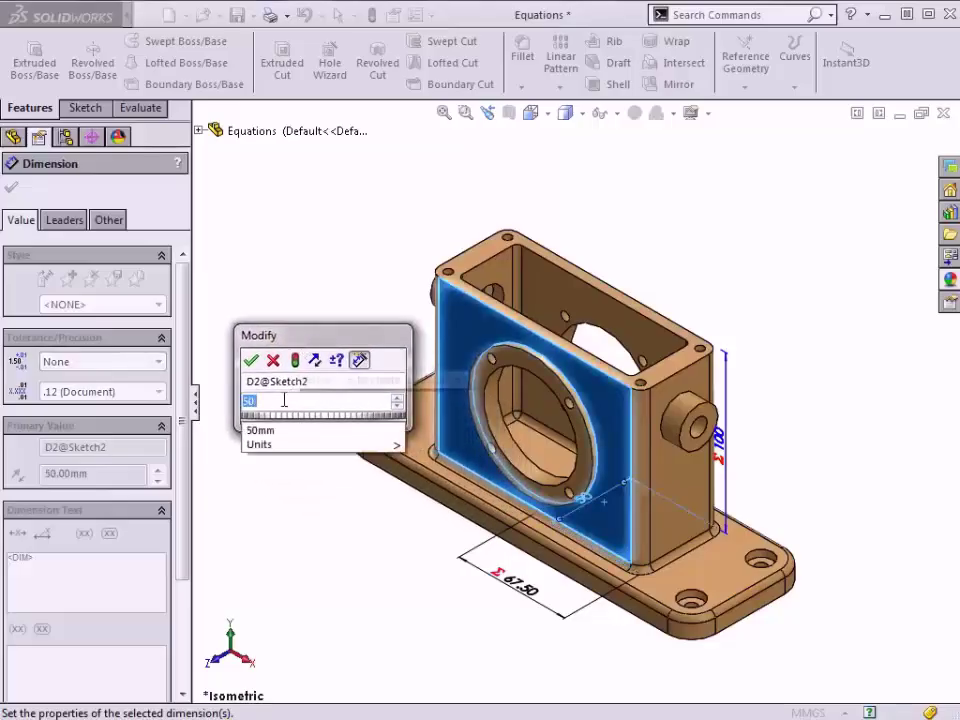
type("48")
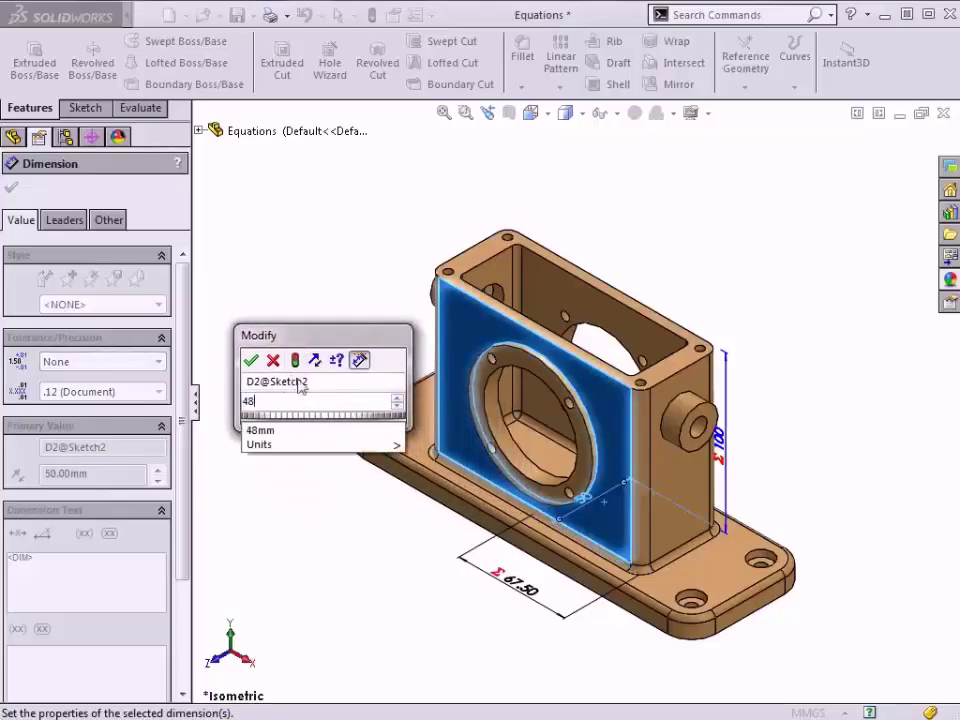
left_click(296, 361)
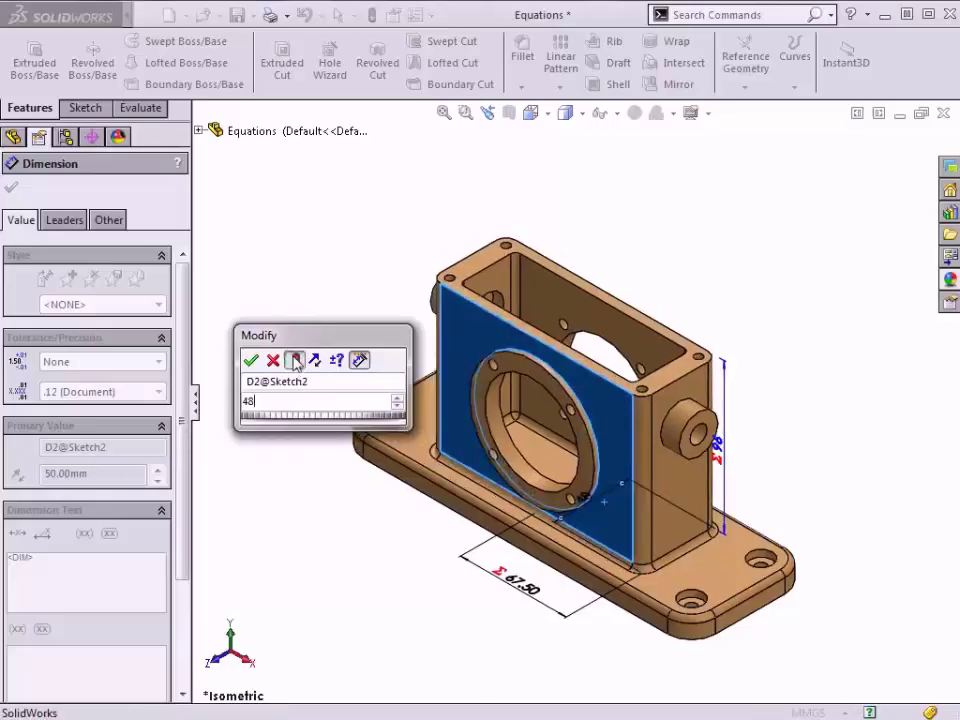
left_click(251, 360)
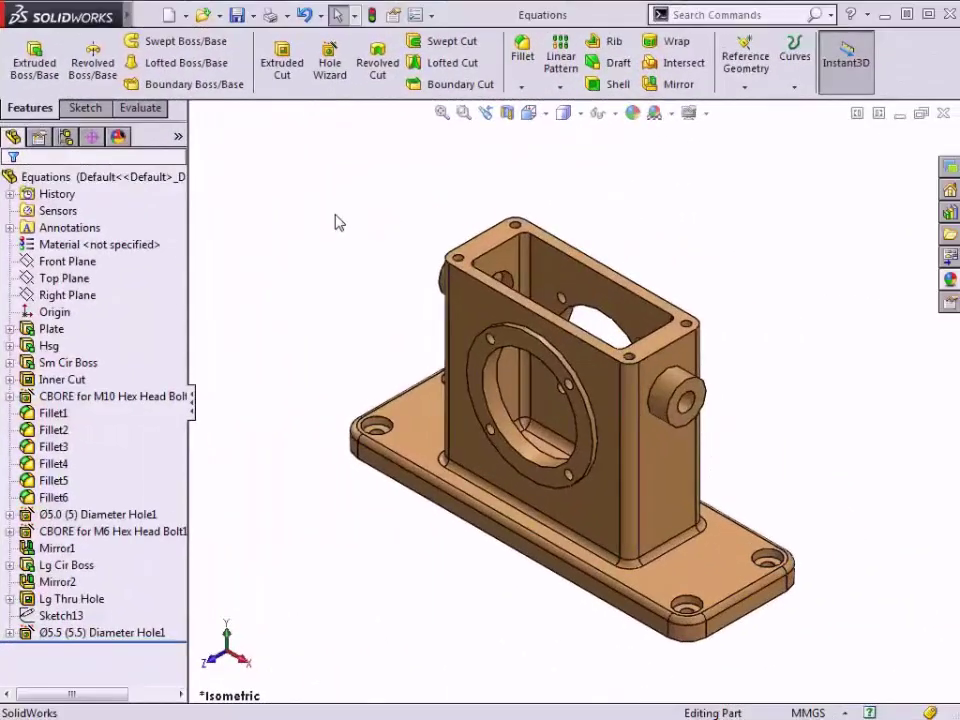
Step: Highlight Fillet2, Fillet4, Fillet5 and Fillet6 together to inspect their edges and radii on the part, and clear the selection
left_click(54, 430)
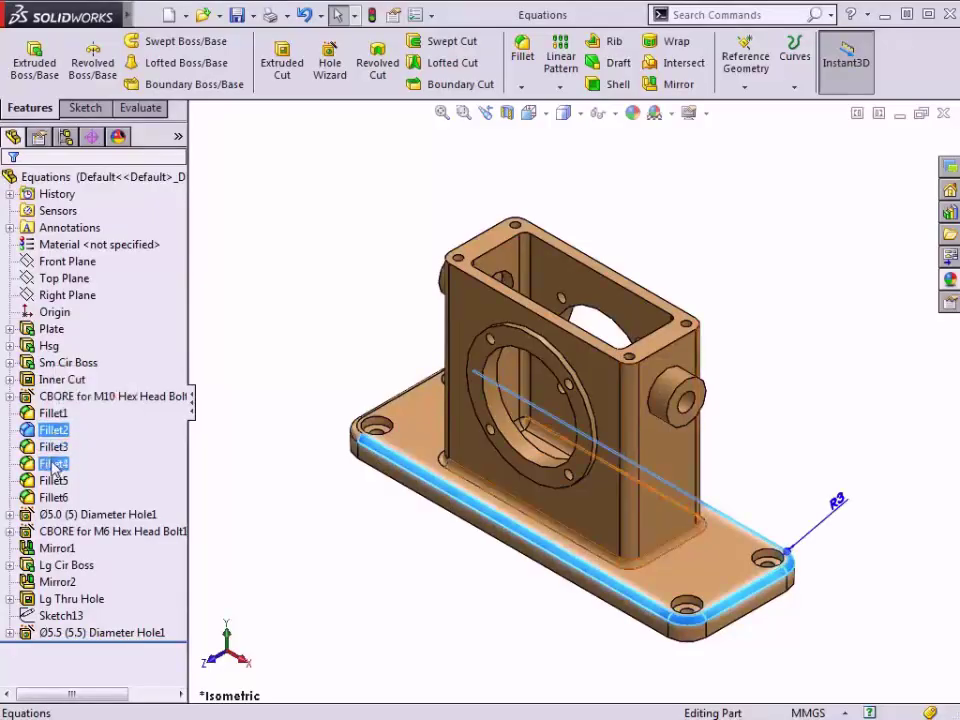
left_click(54, 464, "ctrl")
left_click(53, 480, "ctrl")
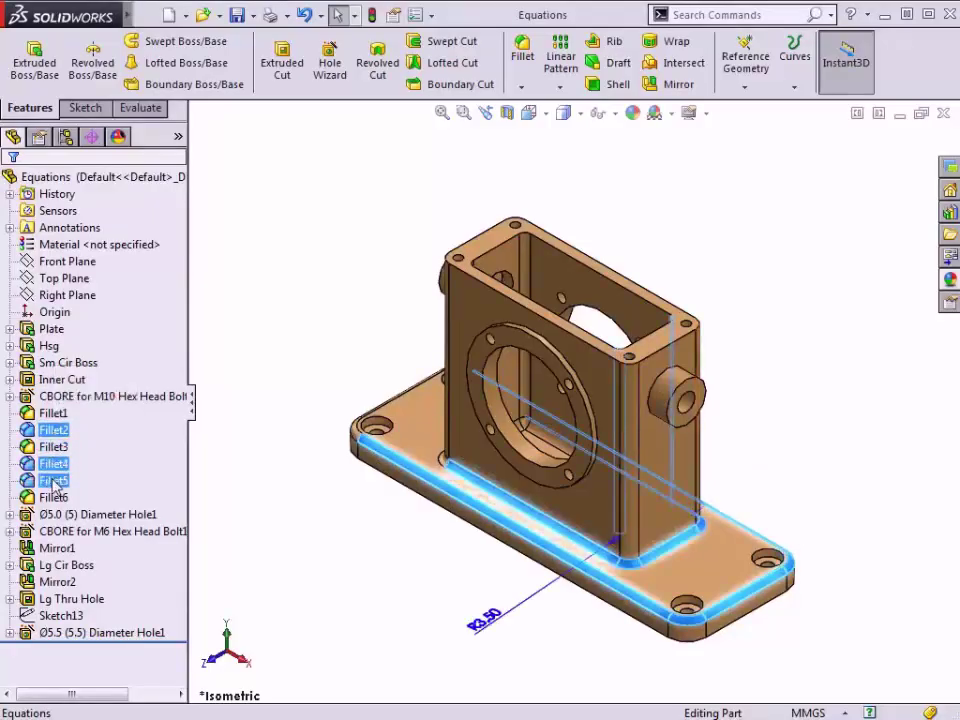
left_click(54, 497, "ctrl")
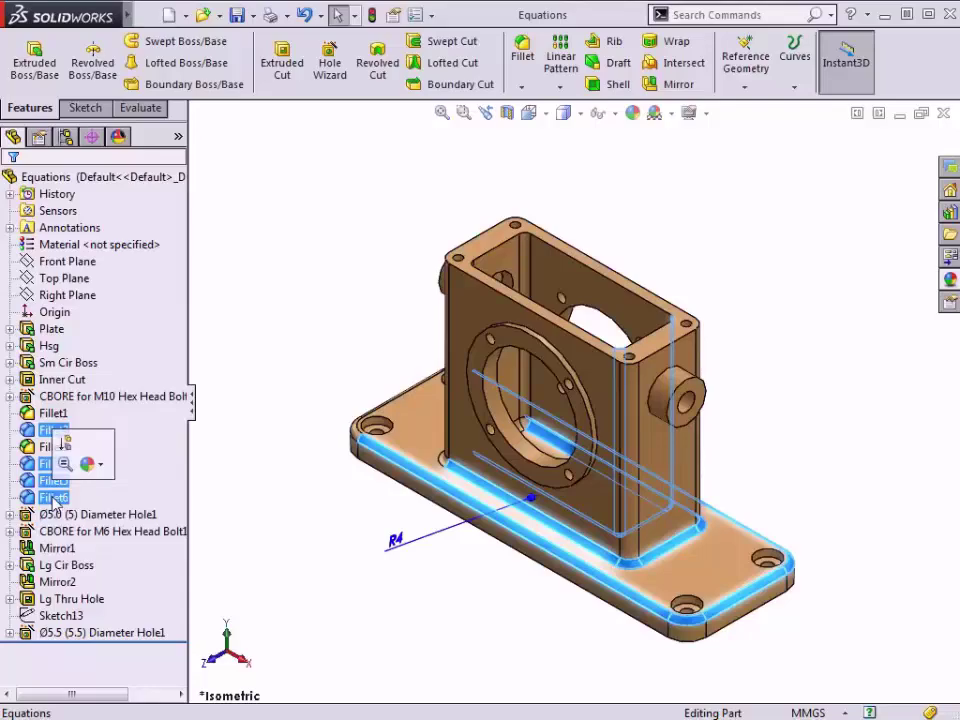
left_click(279, 400)
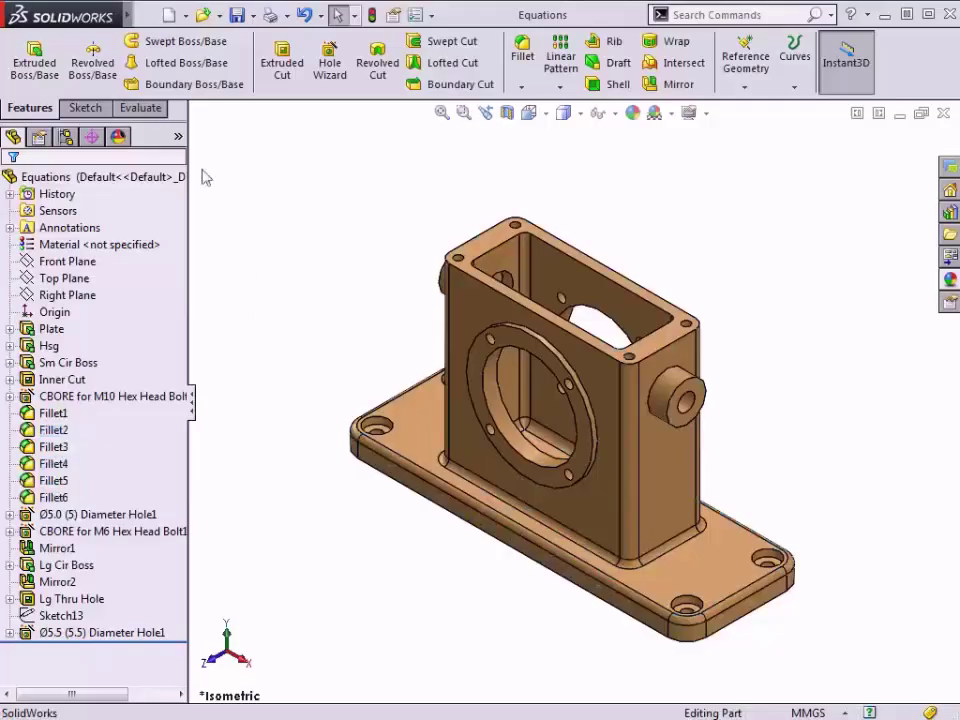
Step: Open the manager for equations, global variables and dimensions
mouse_move(105, 16)
left_click(147, 15)
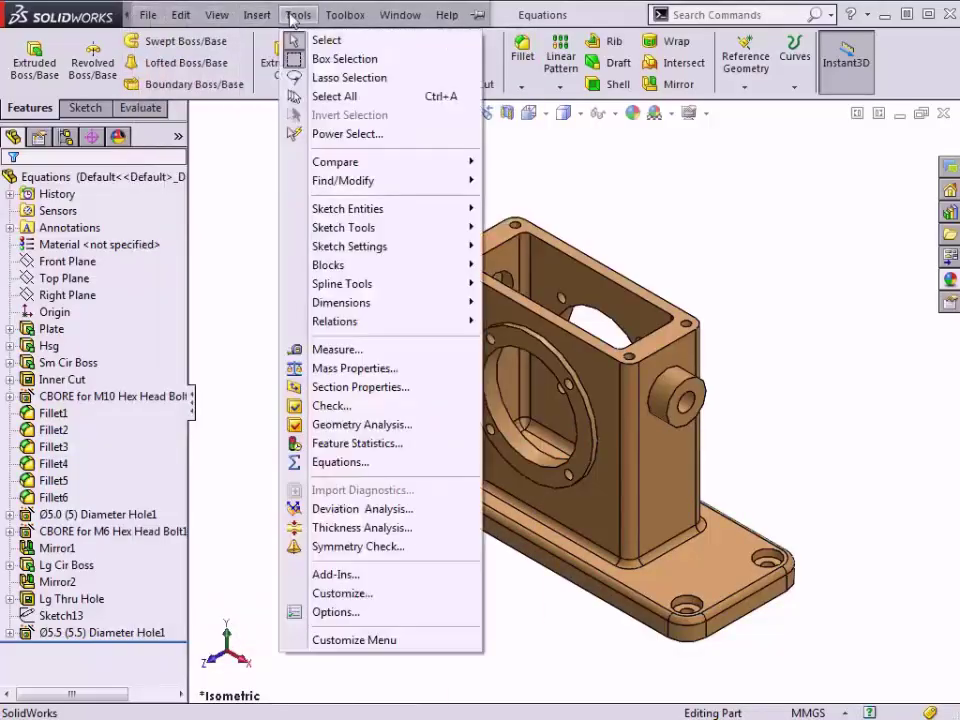
left_click(340, 462)
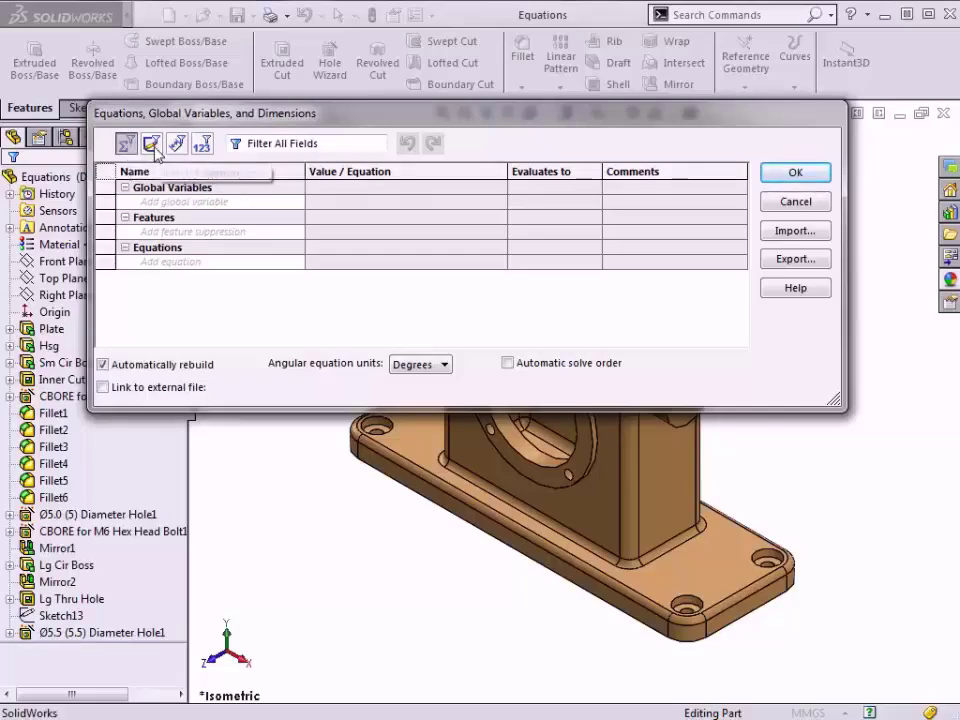
Step: Examine the sketch equation view, the dimension view and the ordered view of the equations manager
left_click(152, 146)
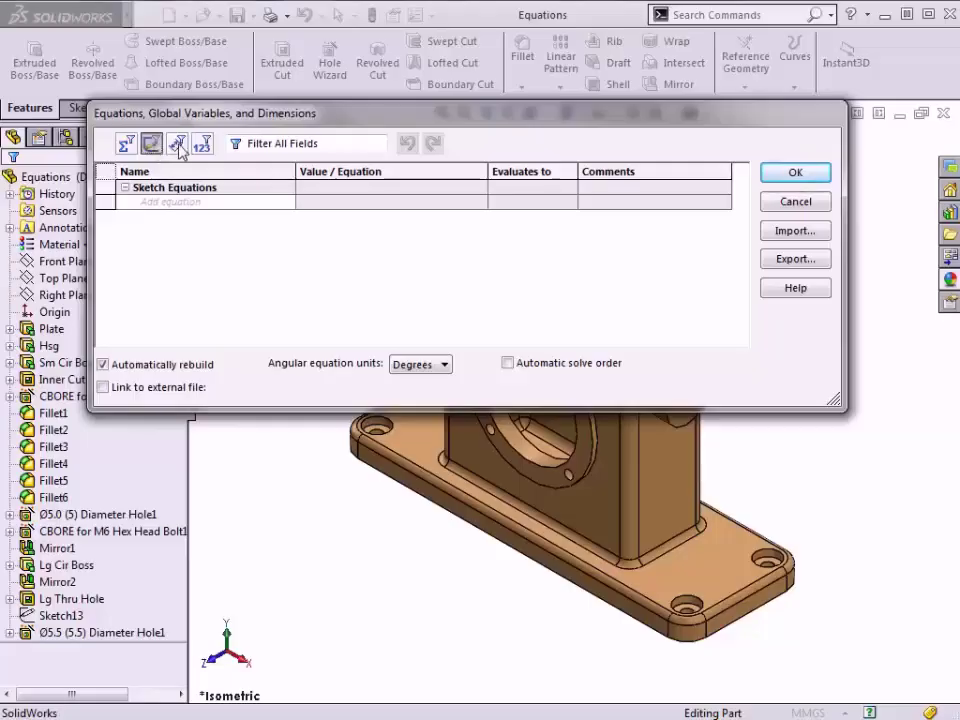
left_click(178, 145)
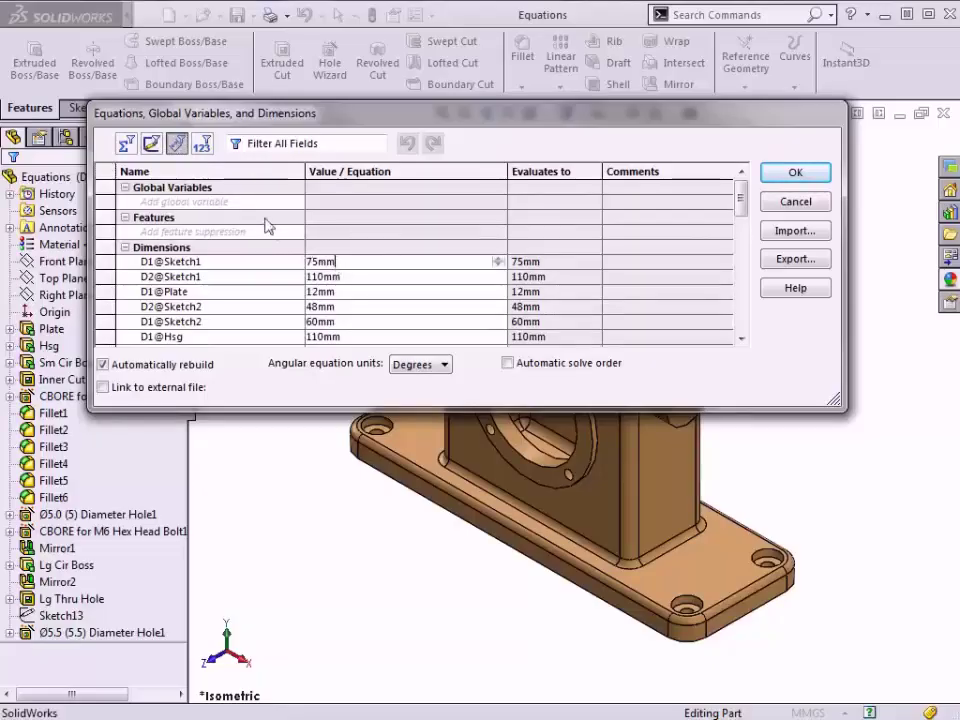
left_click(203, 146)
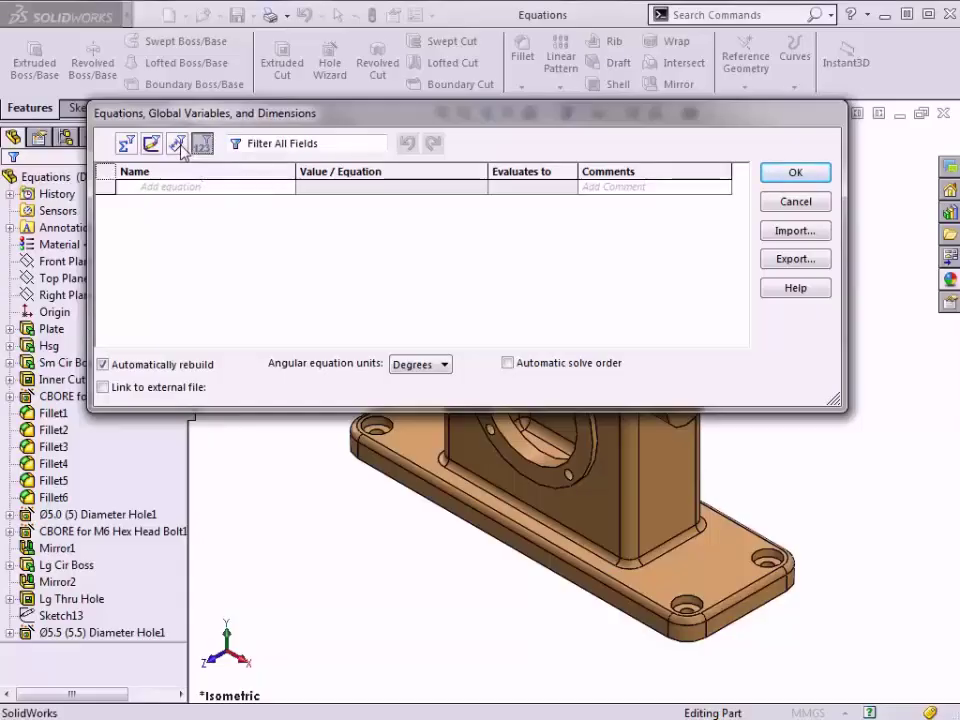
Step: Filter the dimension view by 5, return to the equation view and clear the filter
left_click(178, 145)
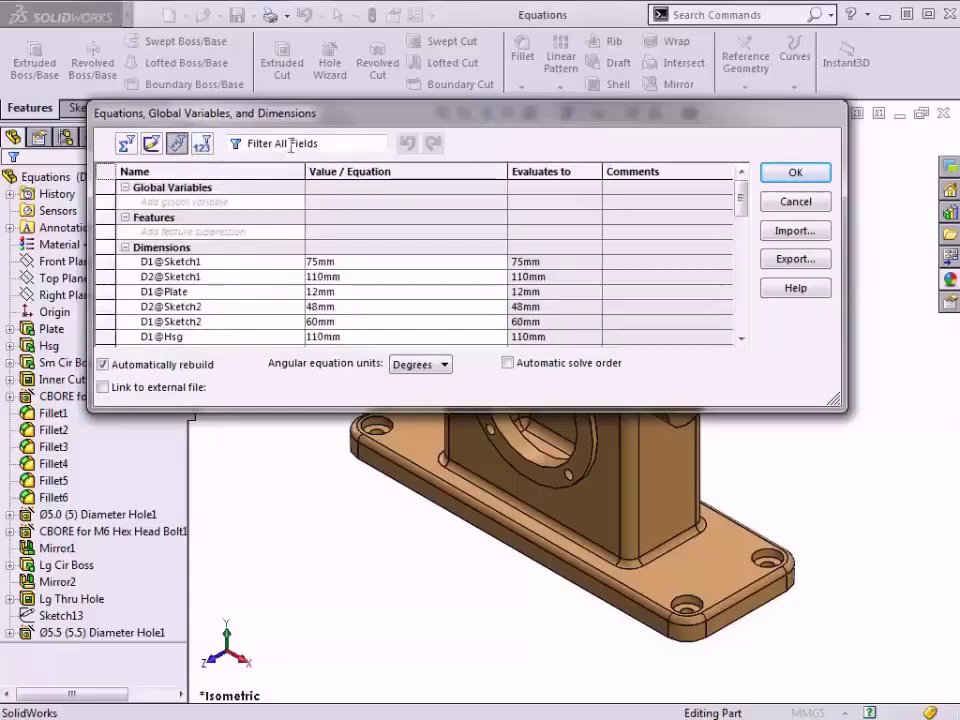
left_click(328, 145)
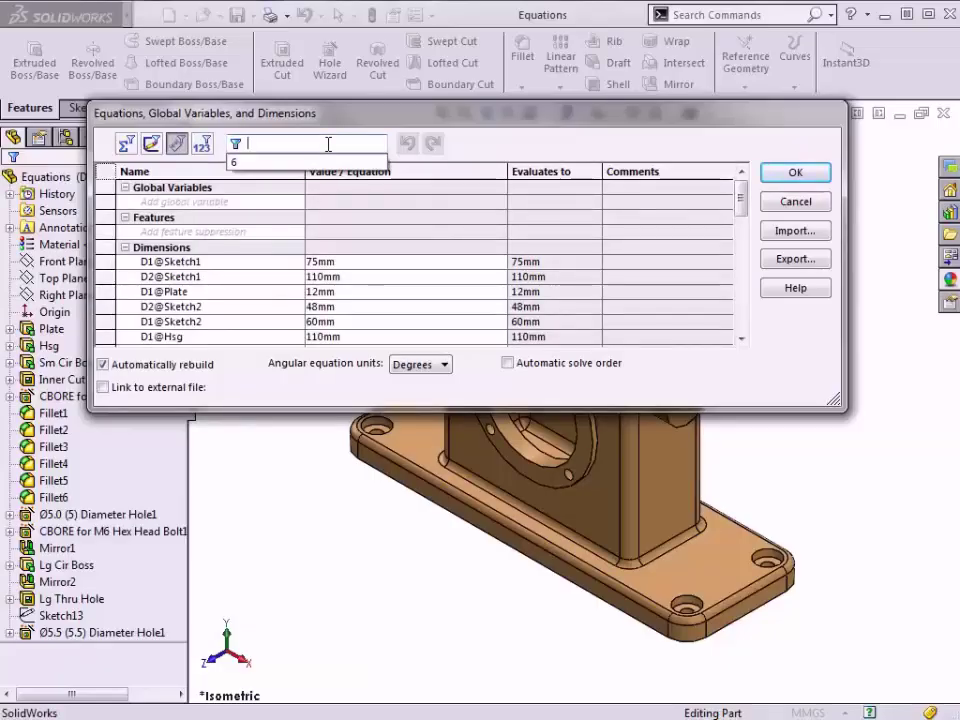
type("5")
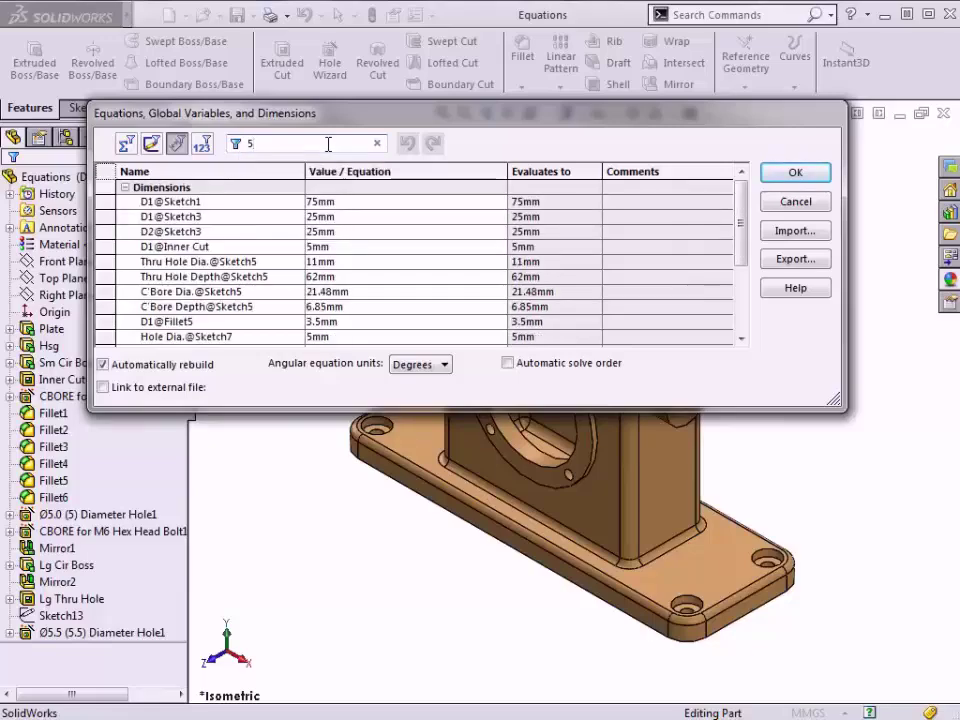
left_click(125, 143)
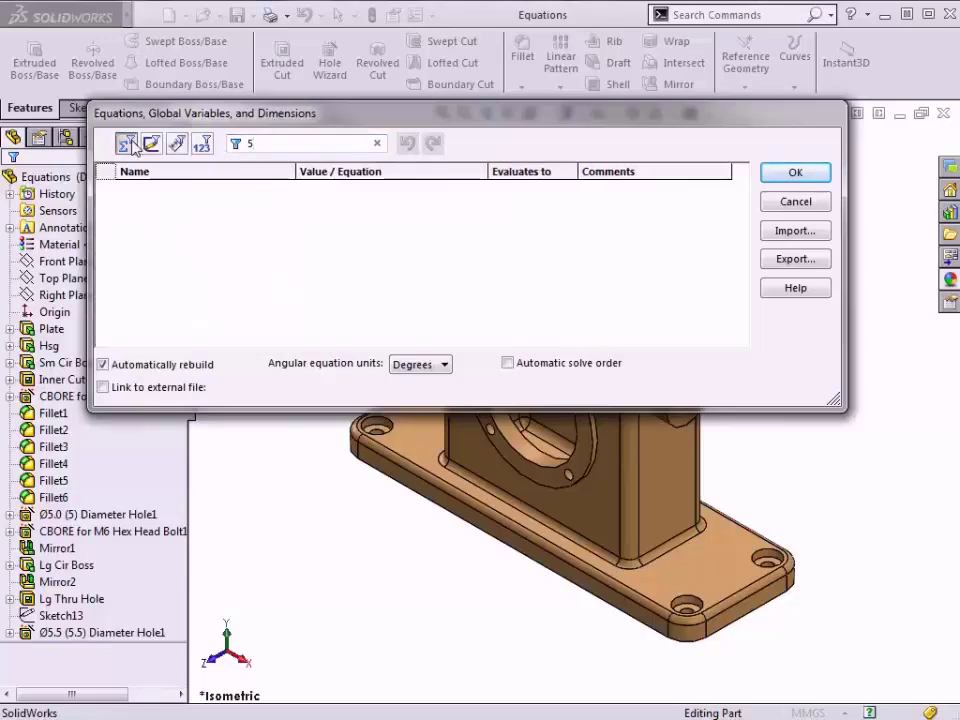
left_click(377, 143)
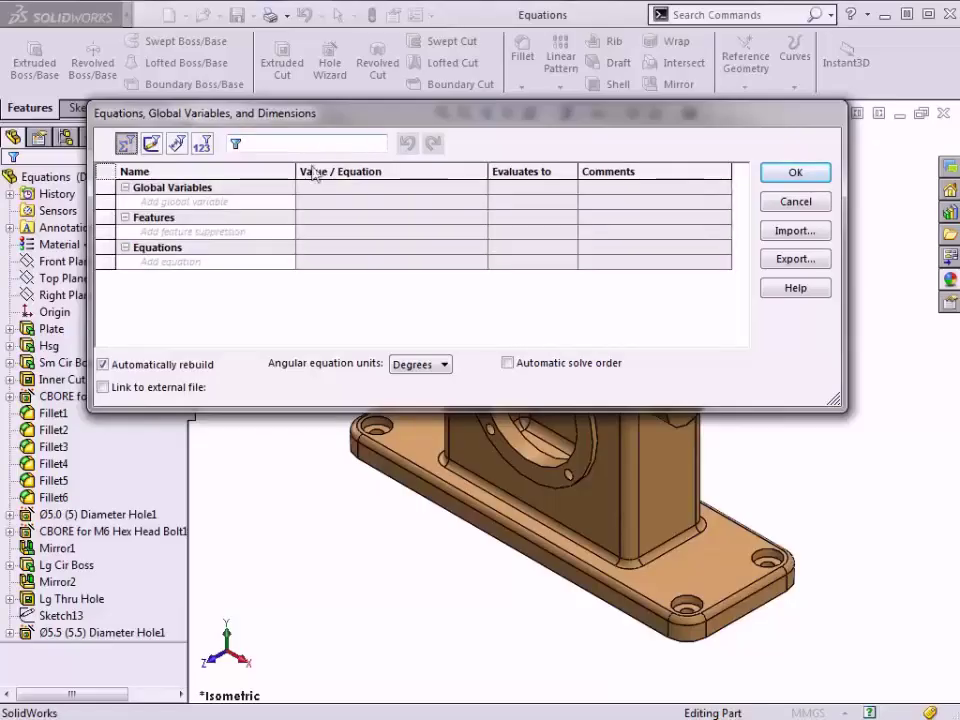
Step: Add a global variable SM Radius equal to 3 with the comment "Fillet Radius, Small Fillets" and accept the equations
left_click(183, 201)
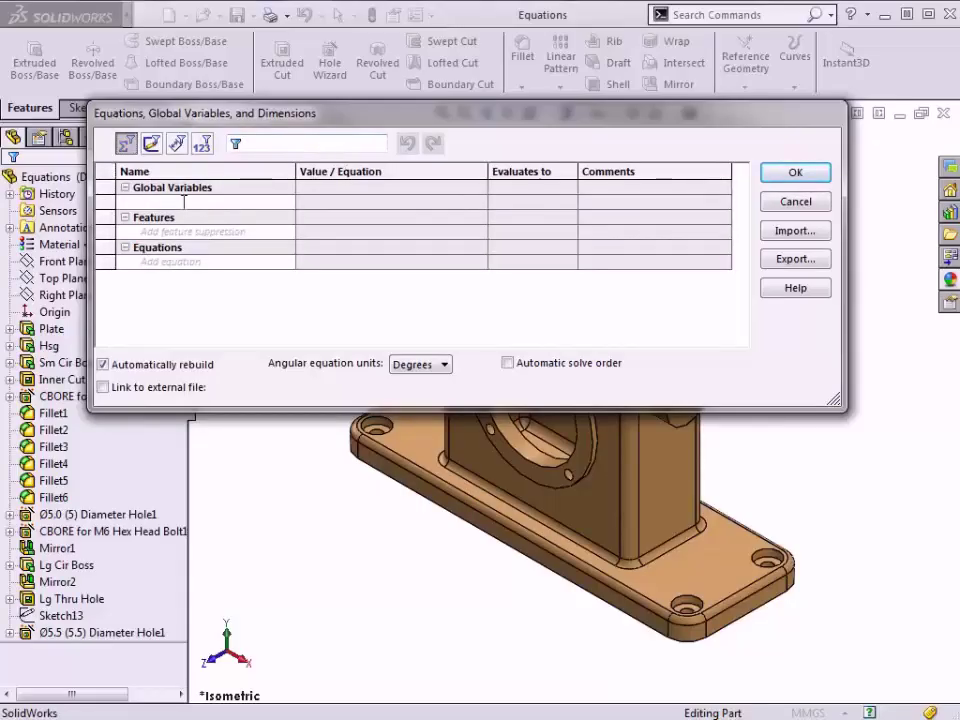
type("SM Radius")
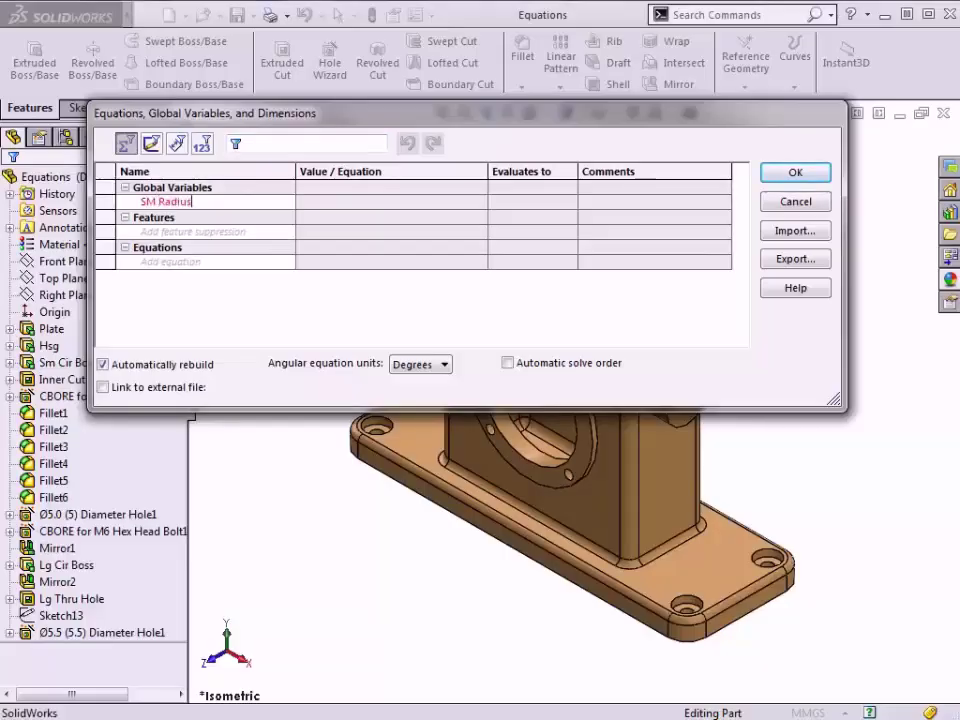
left_click(362, 201)
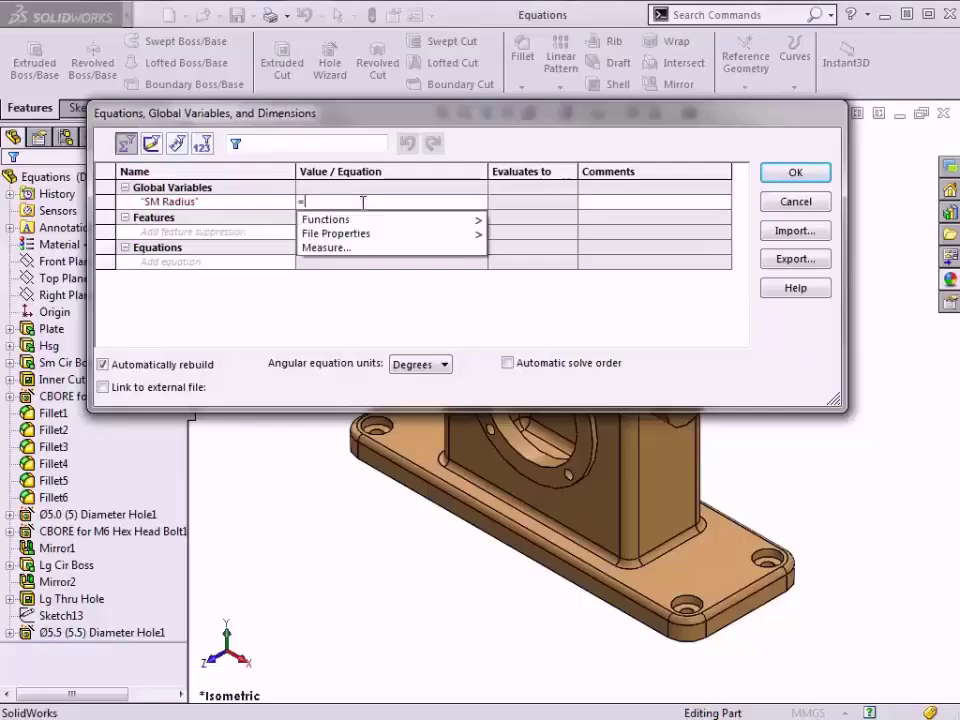
type("3")
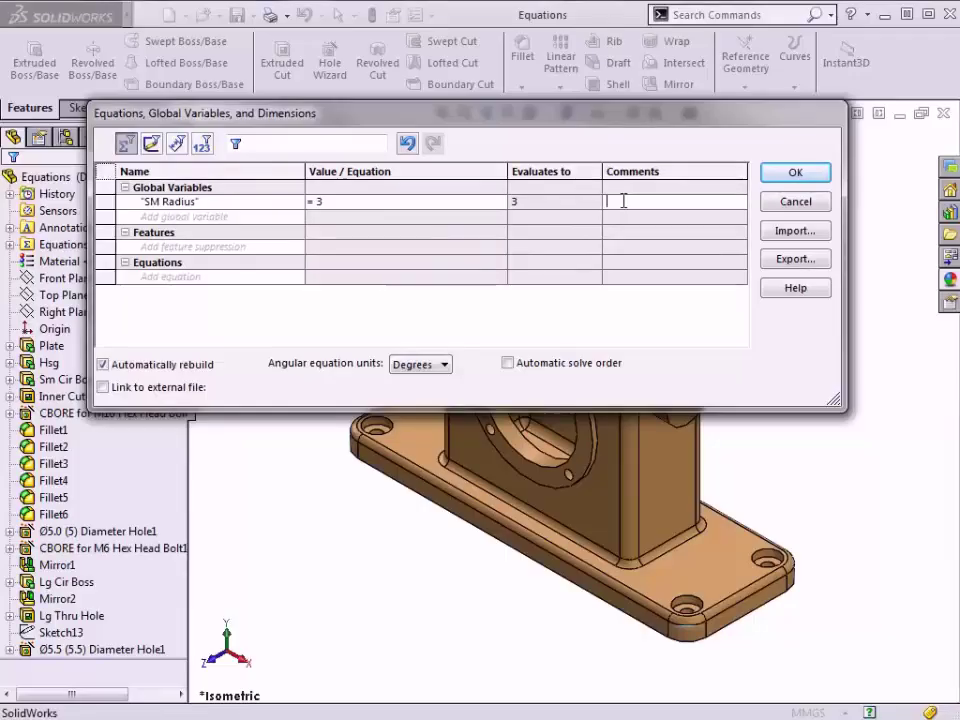
type("Fillet ")
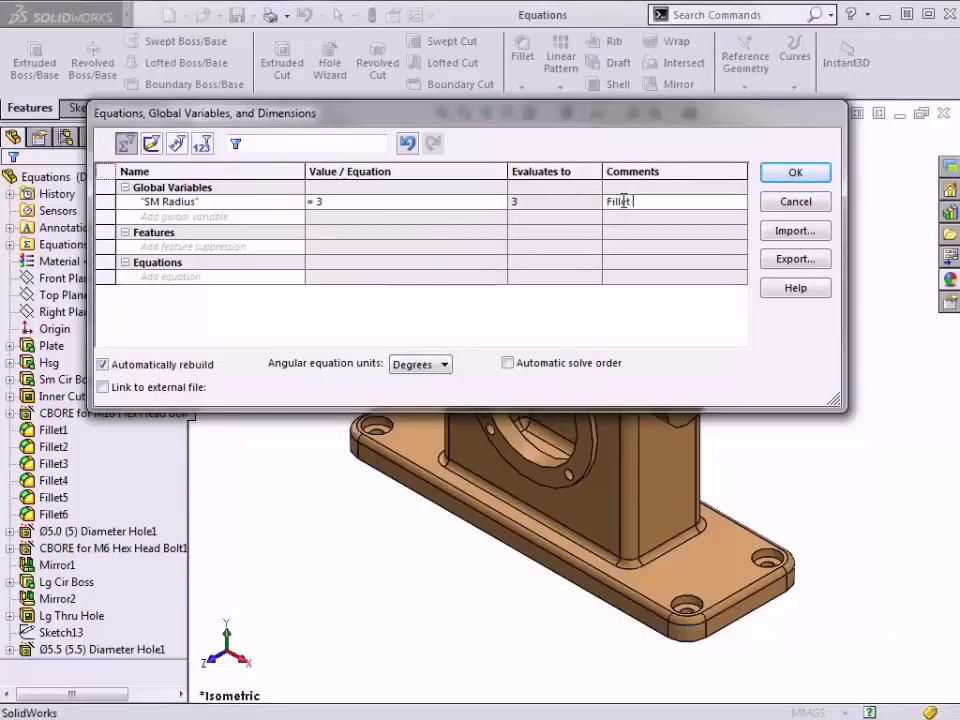
type("Radius, ")
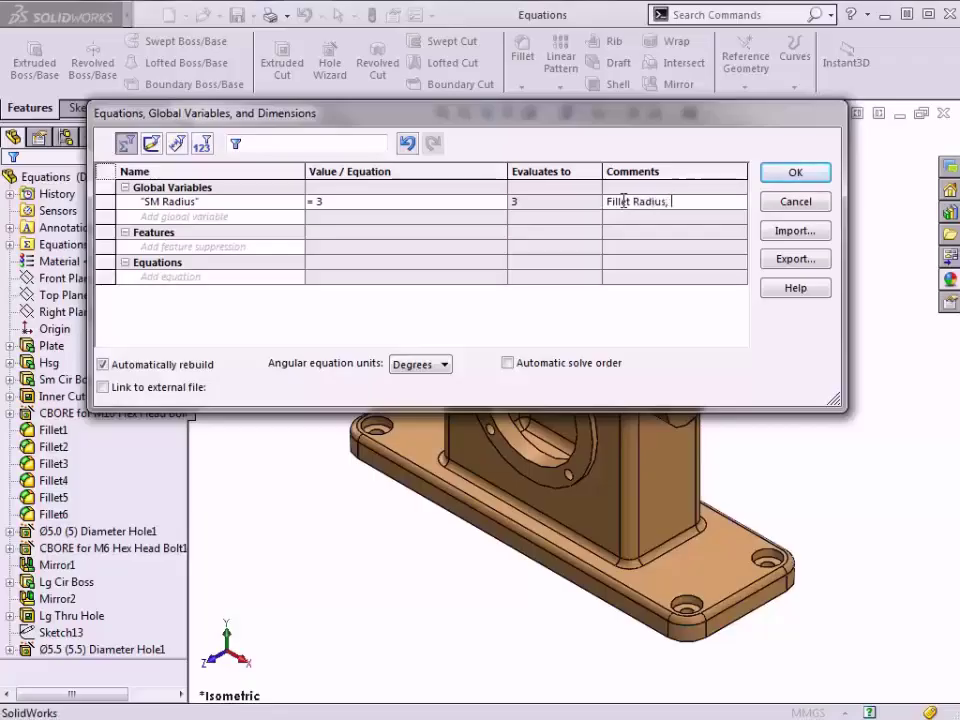
type("Small Fillets")
left_click(787, 176)
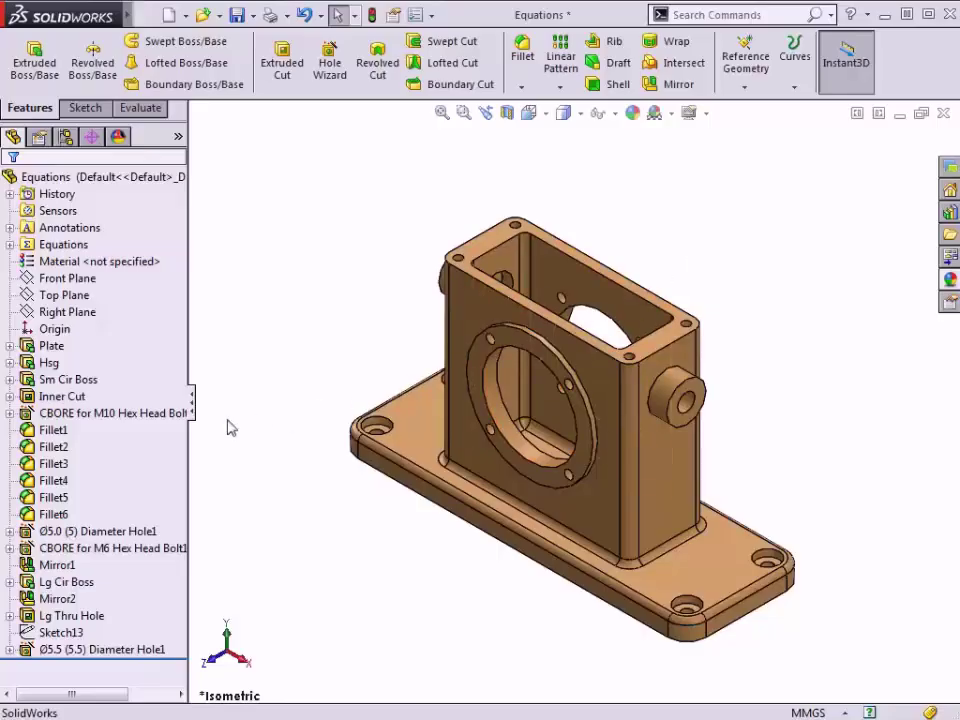
Step: Link the radius of Fillet2 on the base plate's upper edge to the global variable SM Radius
left_click(54, 448)
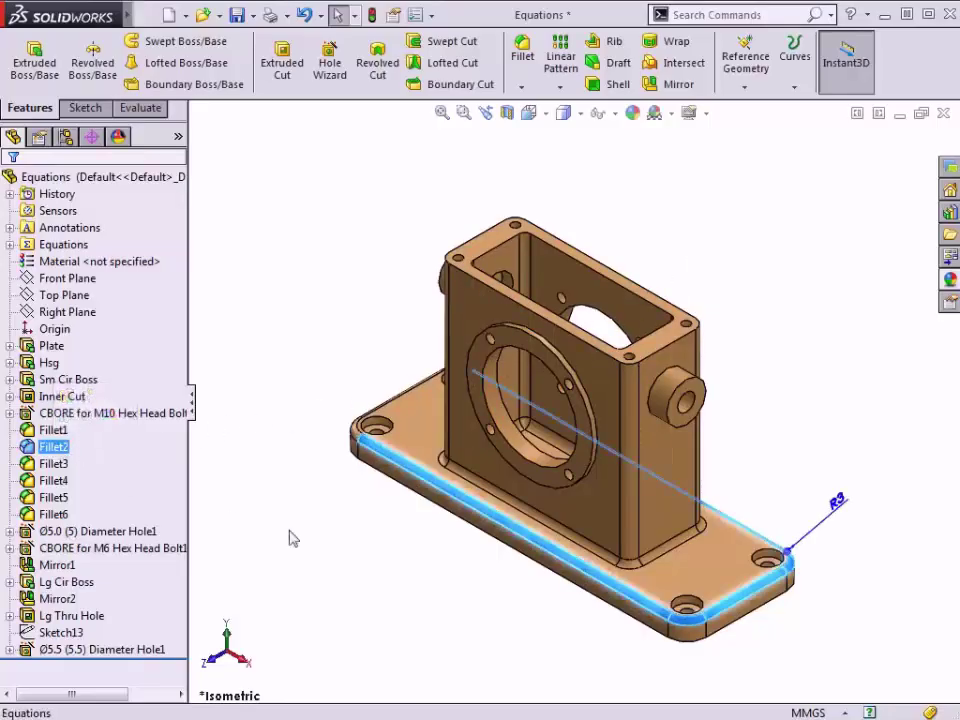
double_click(836, 506)
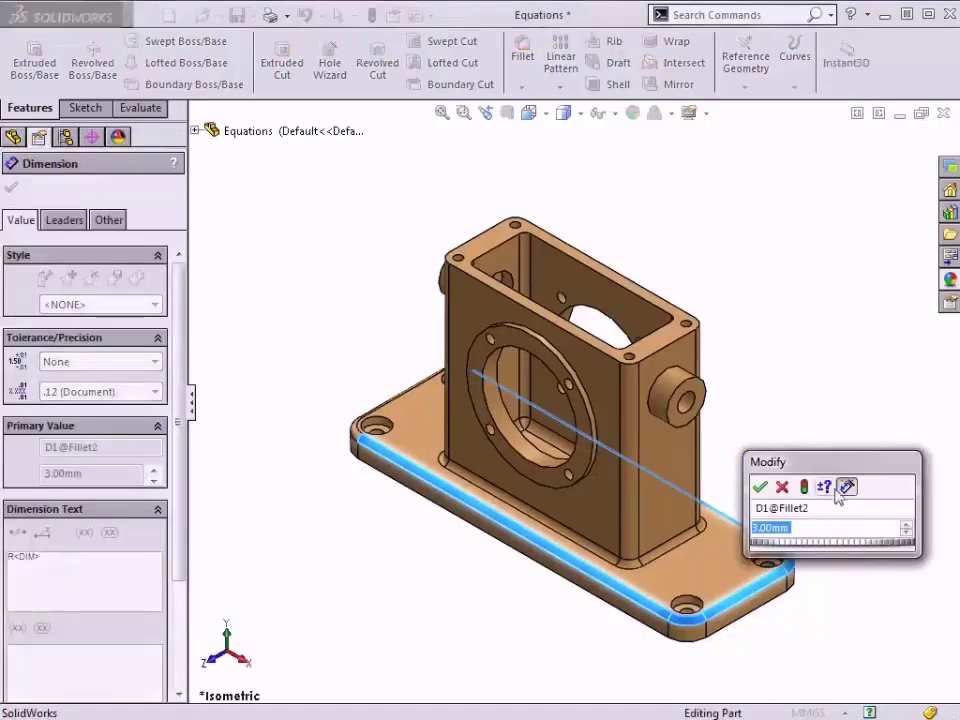
left_click_drag(830, 459, 326, 279)
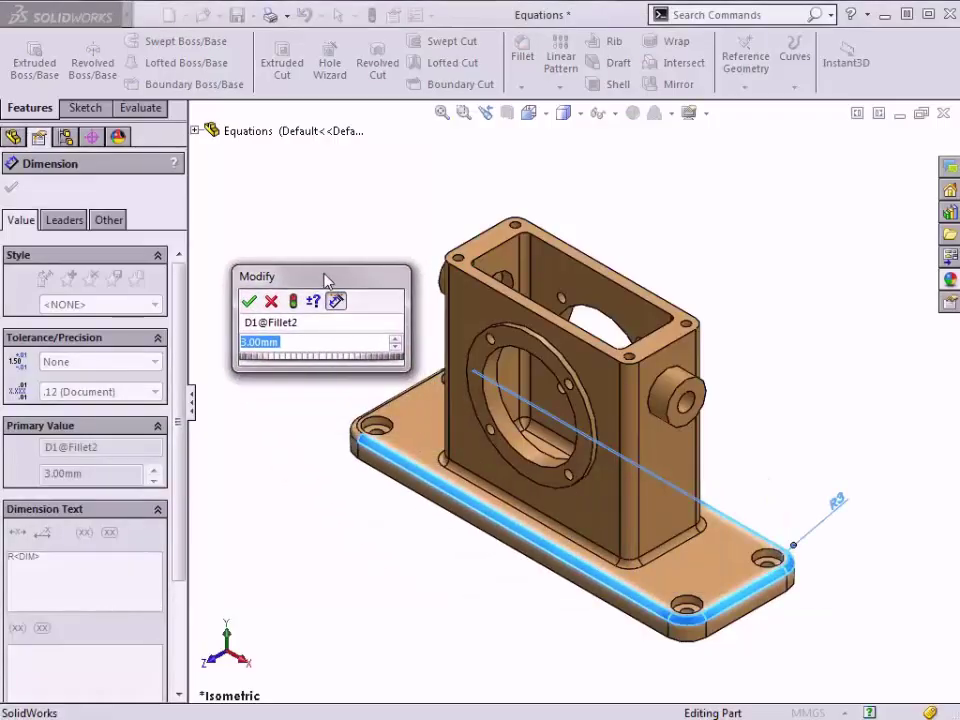
type("=")
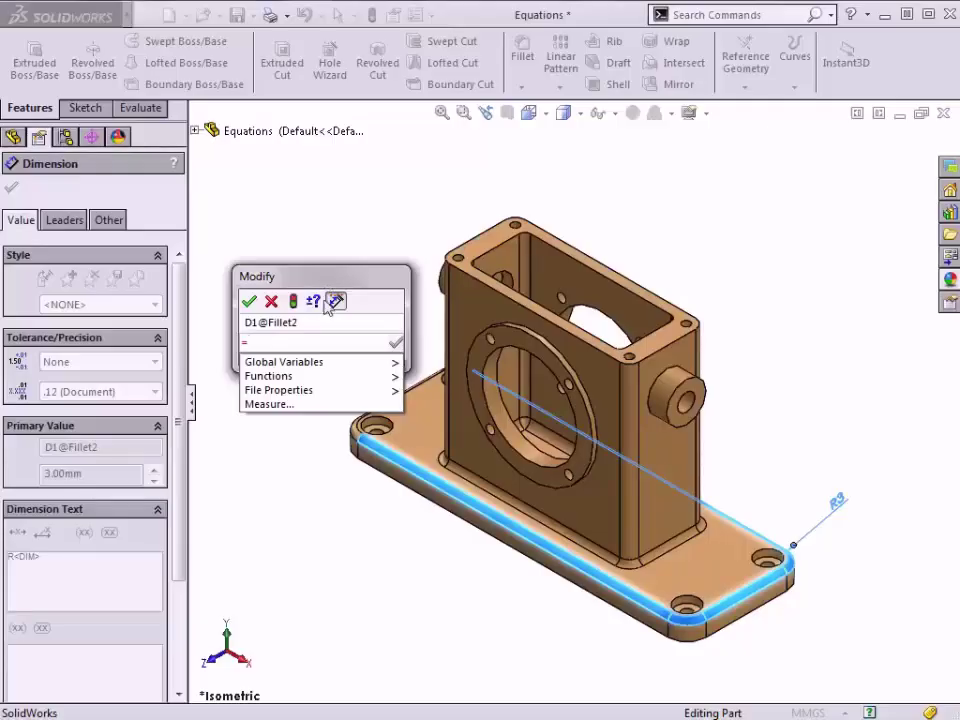
mouse_move(318, 368)
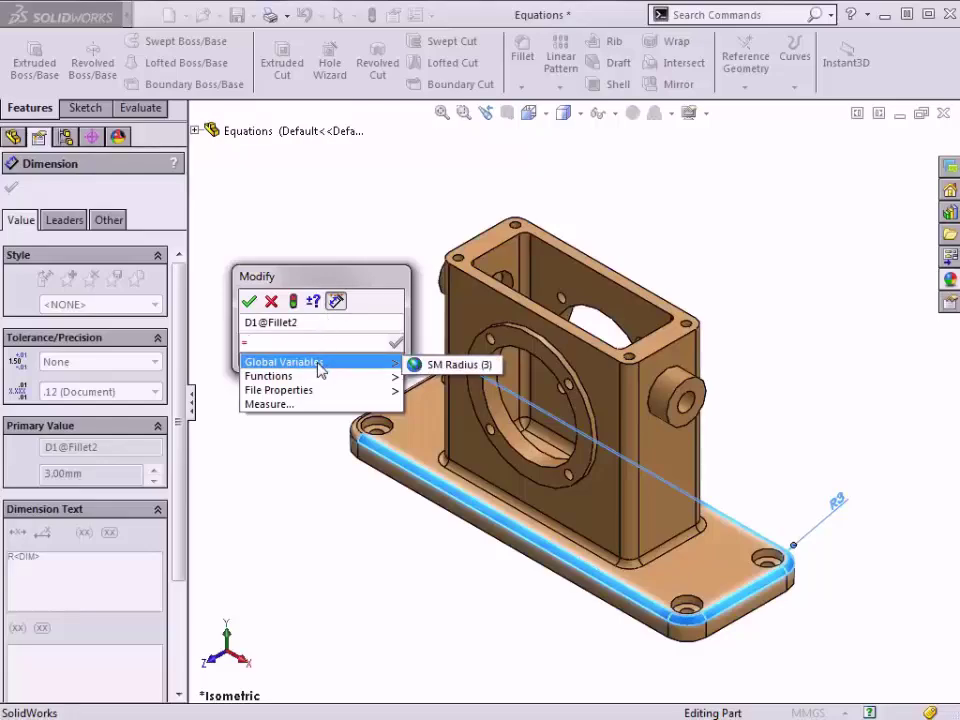
left_click(449, 368)
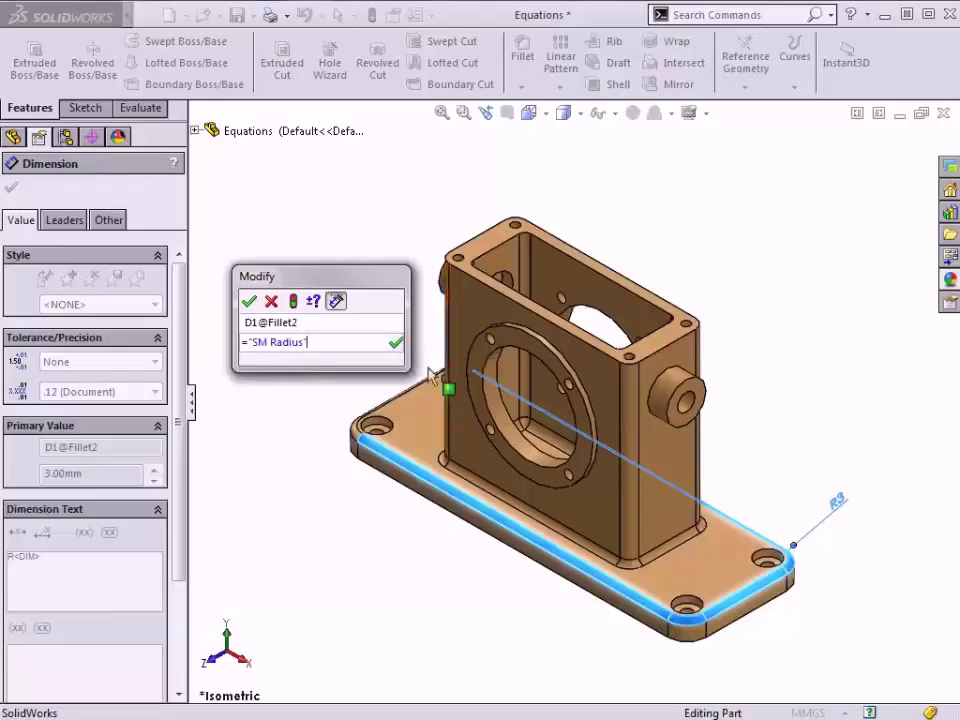
left_click(248, 302)
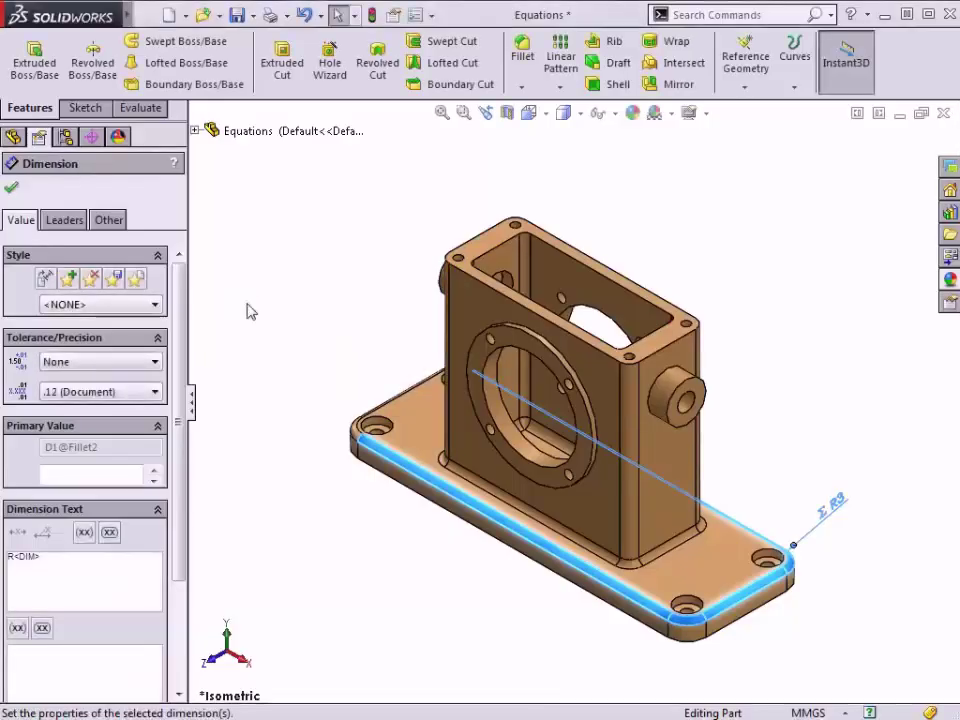
Step: Reopen the Fillet2 radius, switch its display between value and global variable, close it and clear the selection
double_click(830, 525)
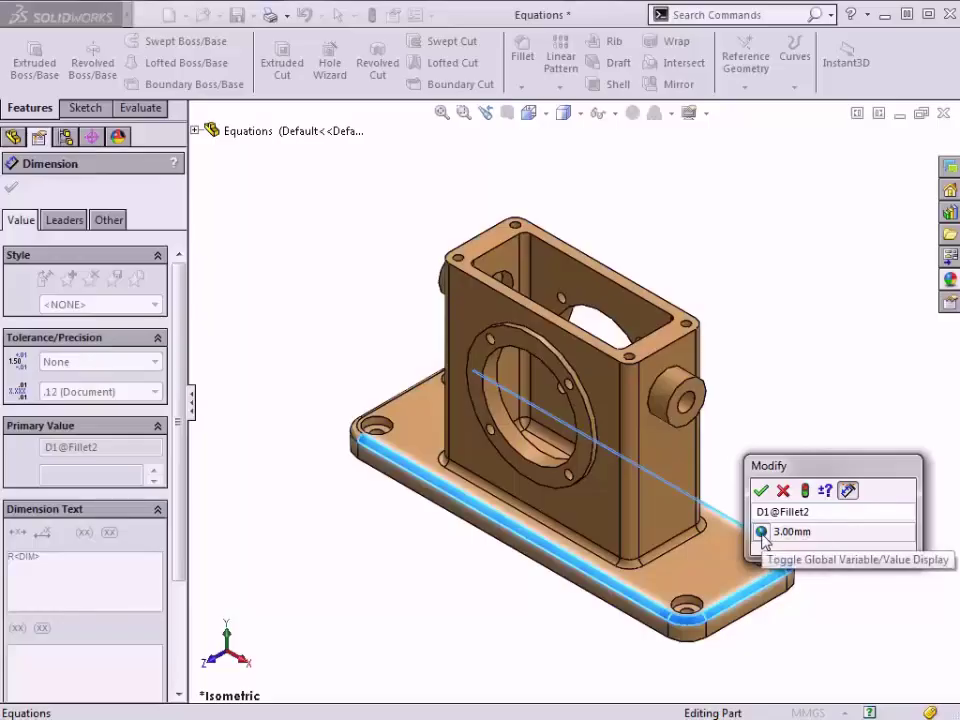
left_click(761, 533)
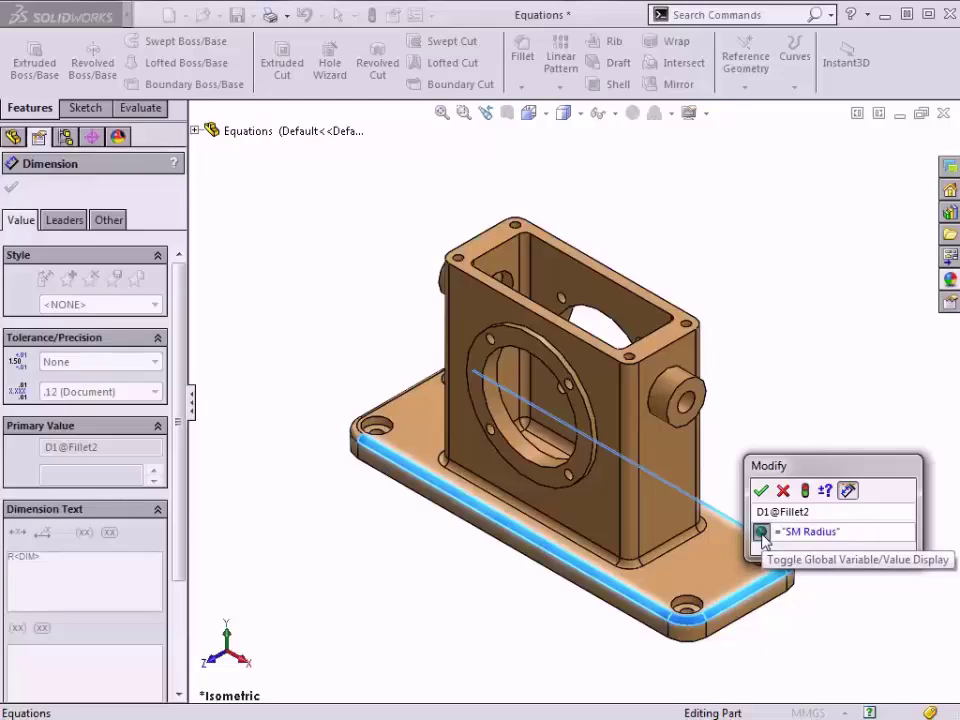
left_click(761, 533)
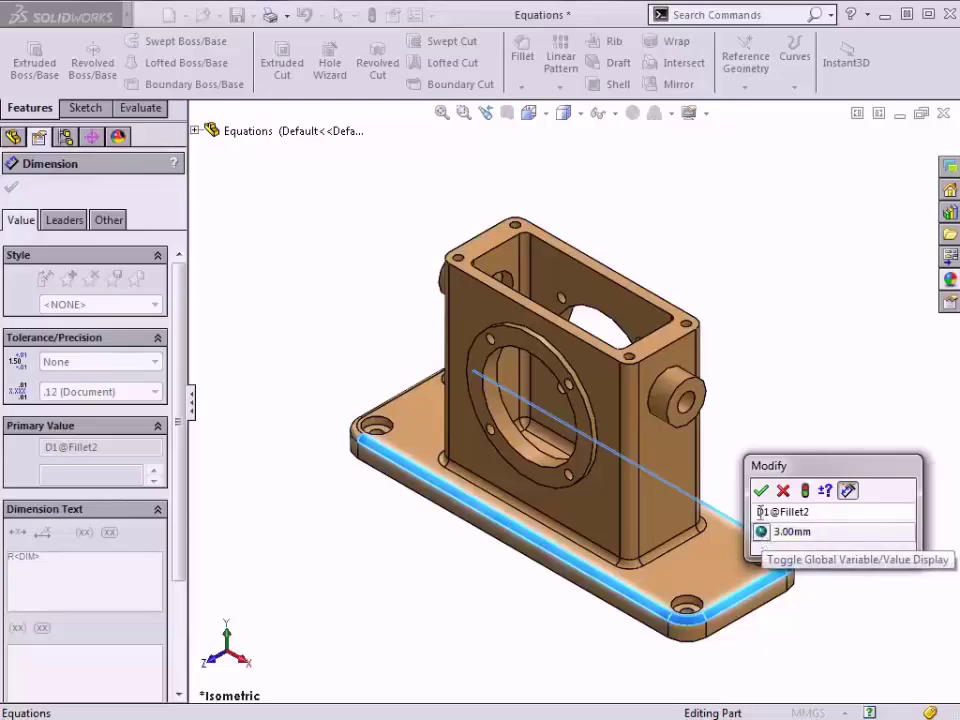
left_click(760, 490)
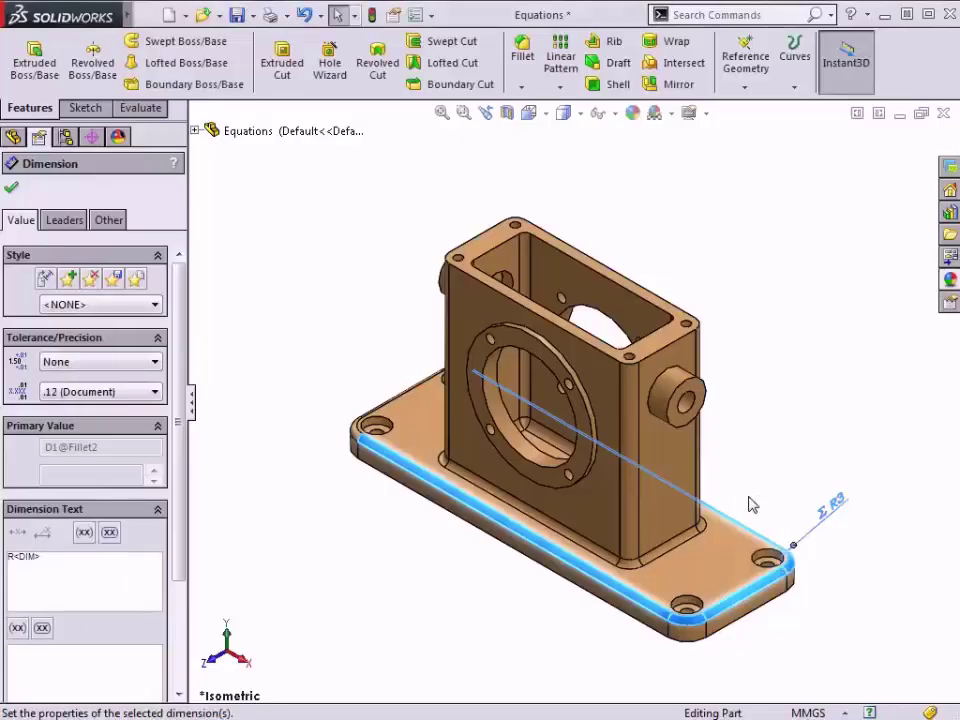
left_click(283, 444)
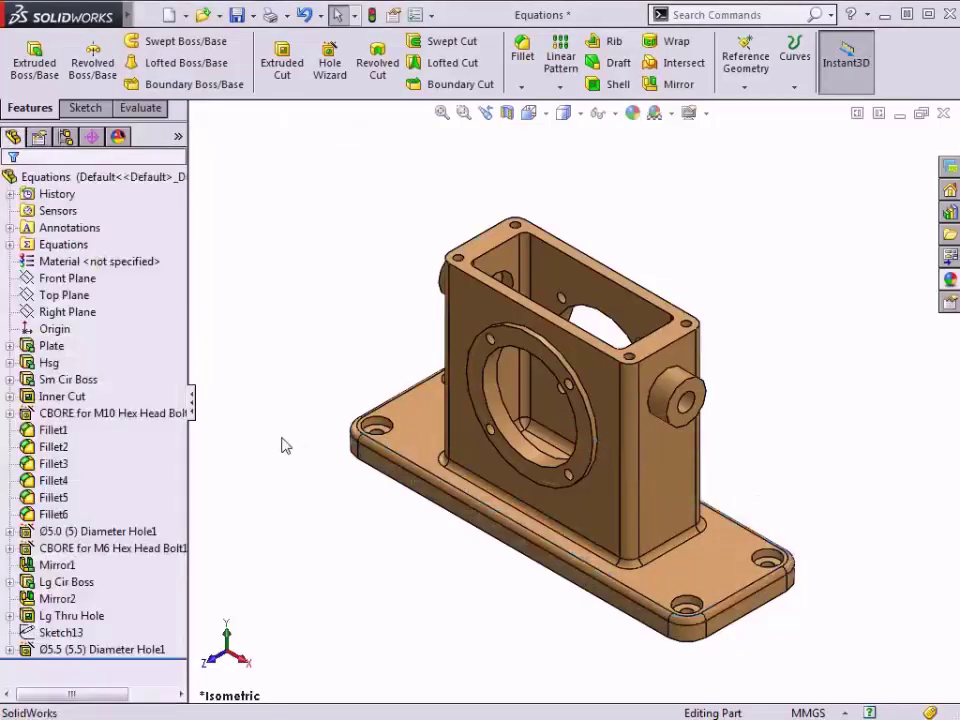
Step: Link the radius of Fillet4, where the housing meets the plate, to the global variable SM Radius
left_click(54, 482)
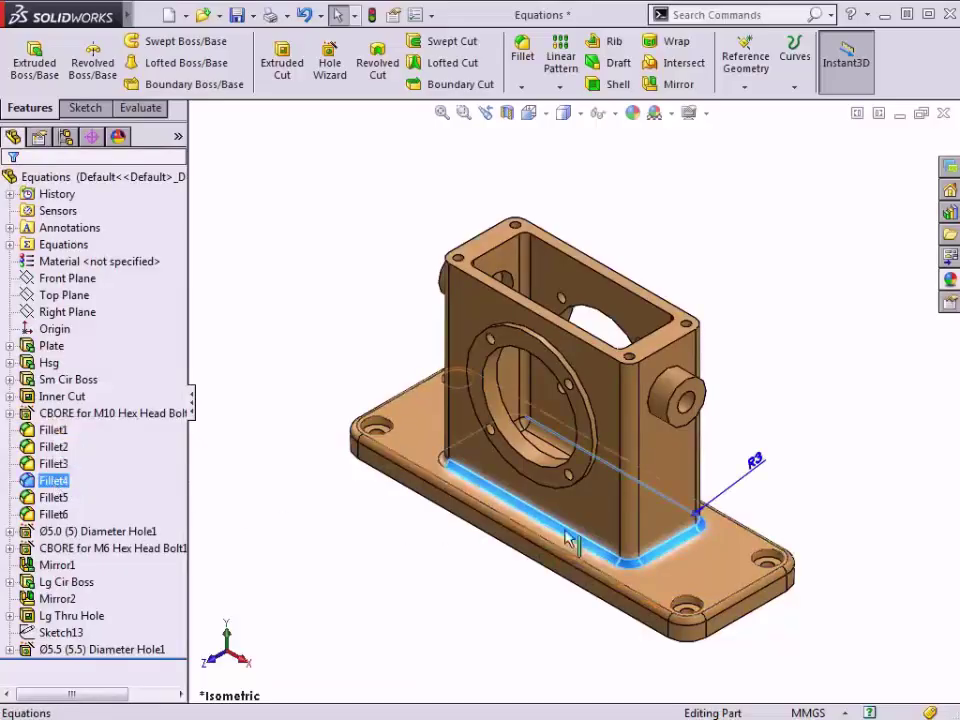
double_click(750, 461)
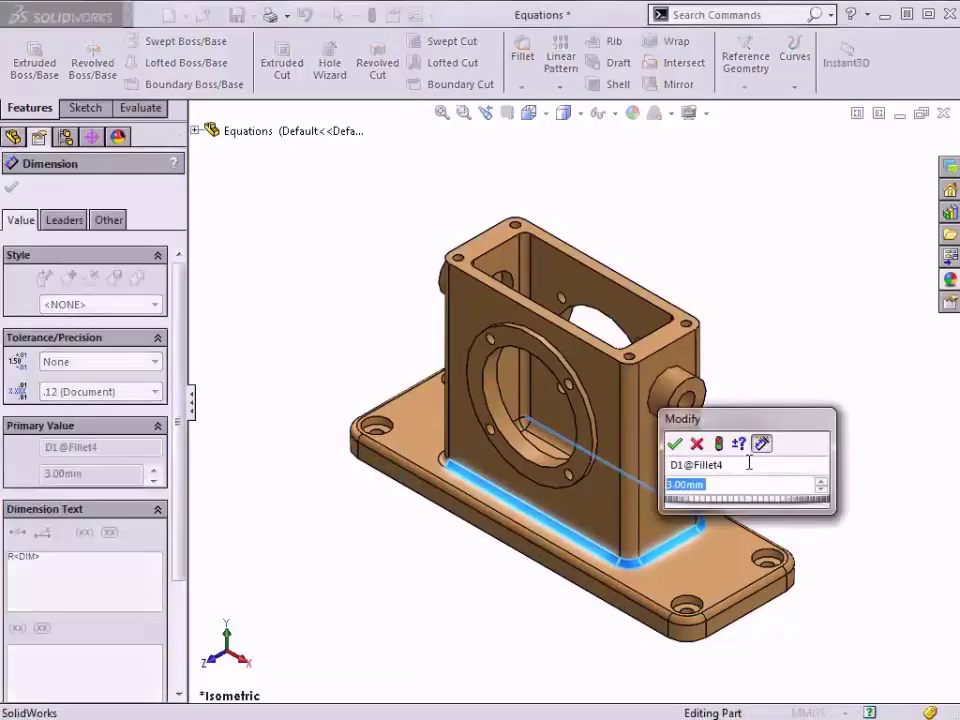
type("=")
mouse_move(760, 515)
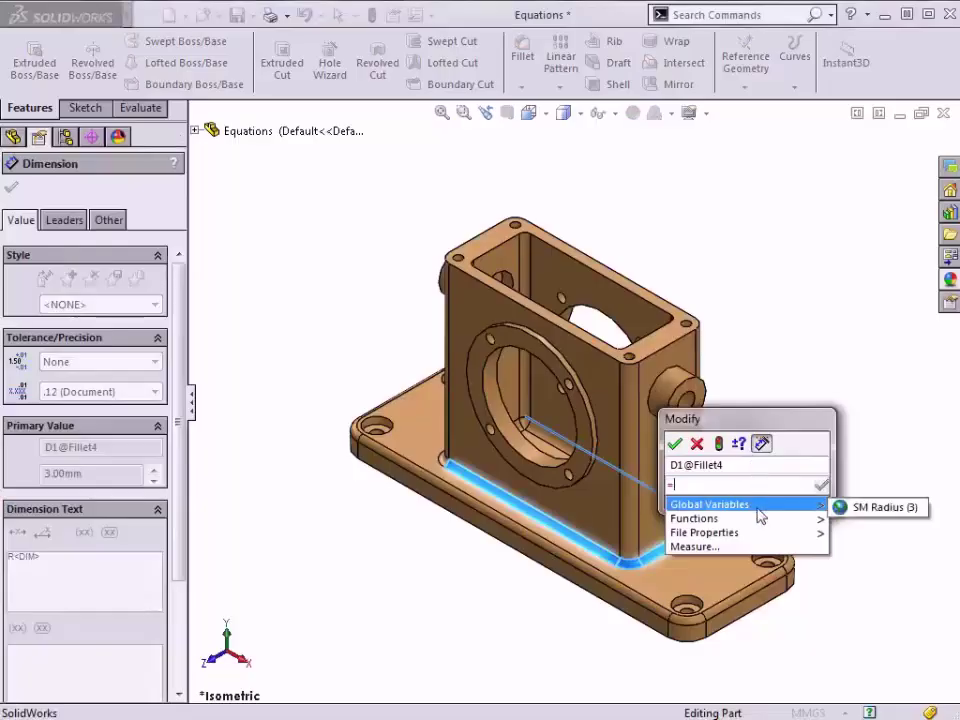
left_click(845, 507)
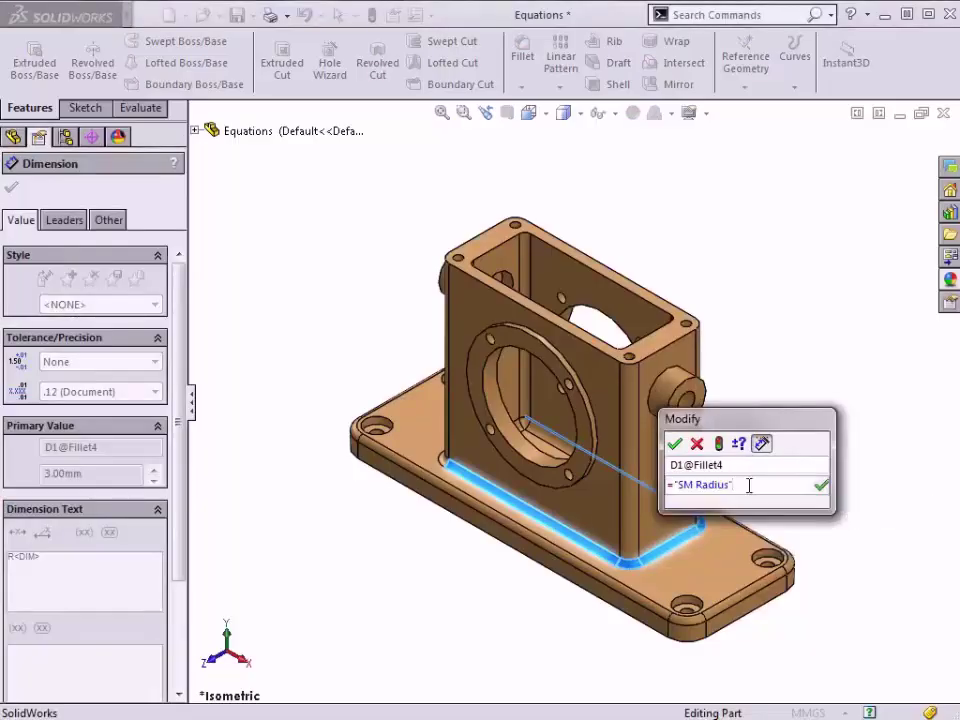
key("Return")
left_click(296, 447)
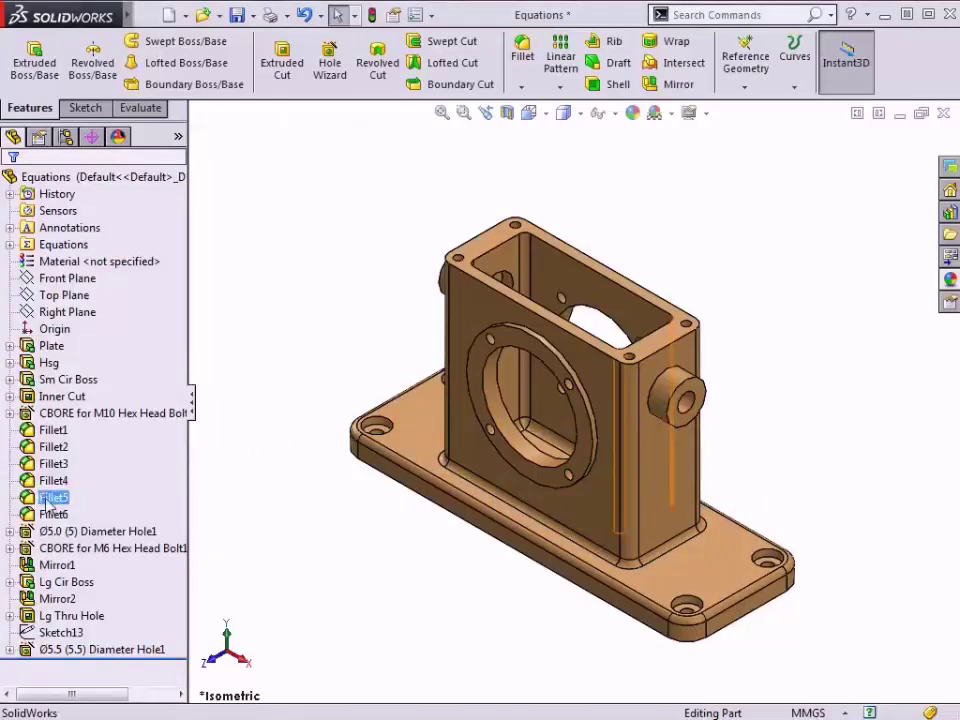
Step: Link the radius of Fillet5 on the housing's inner vertical edges to the global variable SM Radius
left_click(50, 498)
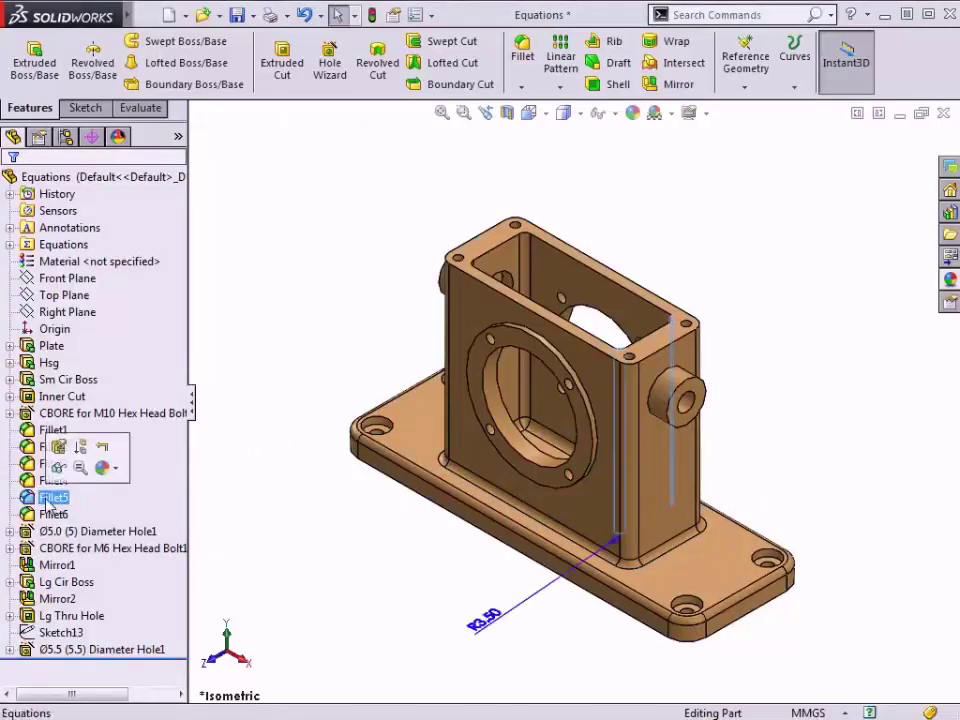
double_click(490, 624)
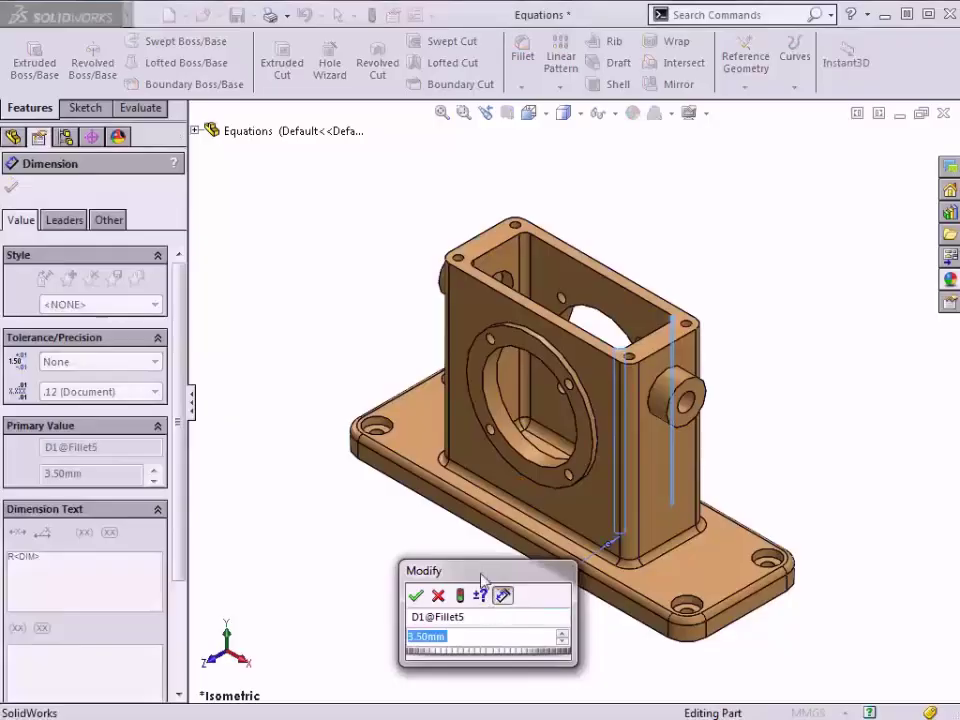
left_click_drag(482, 579, 404, 492)
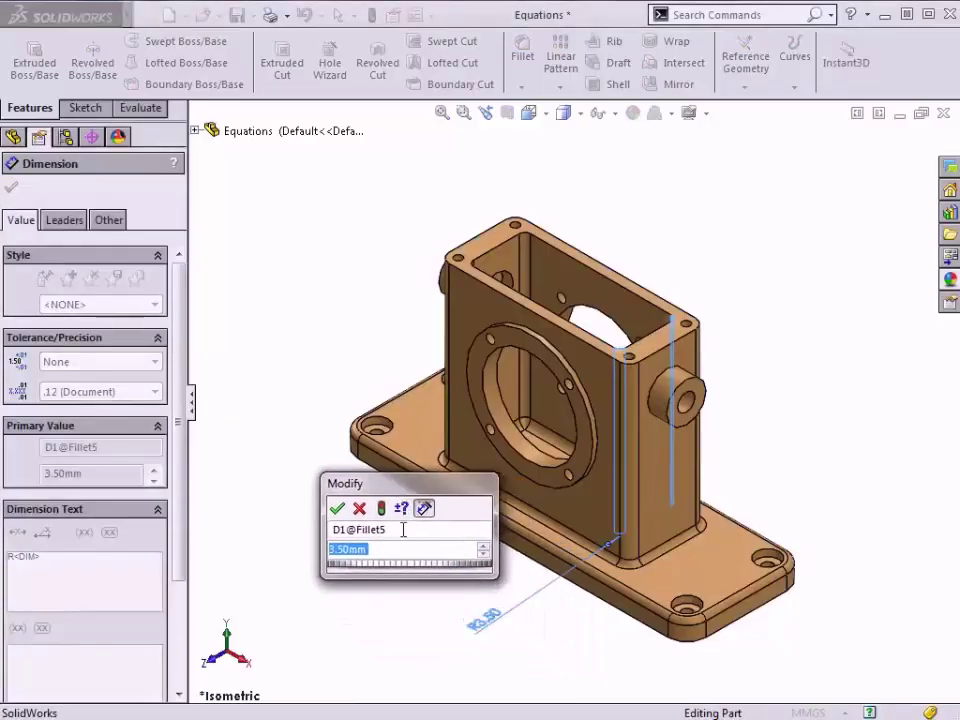
type("=")
mouse_move(405, 573)
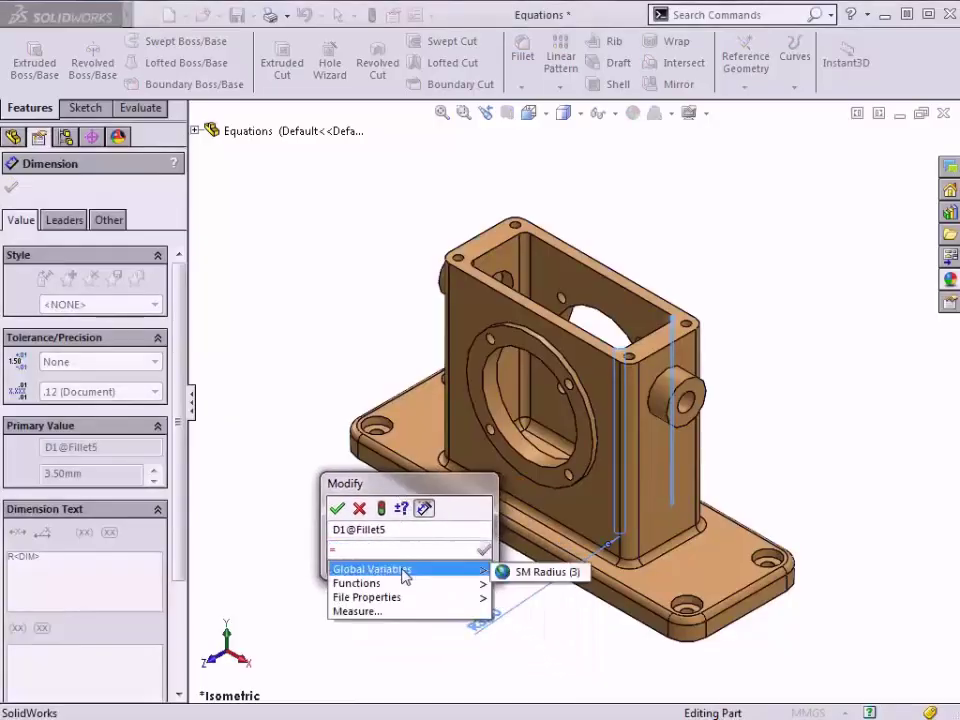
left_click(540, 572)
left_click(337, 508)
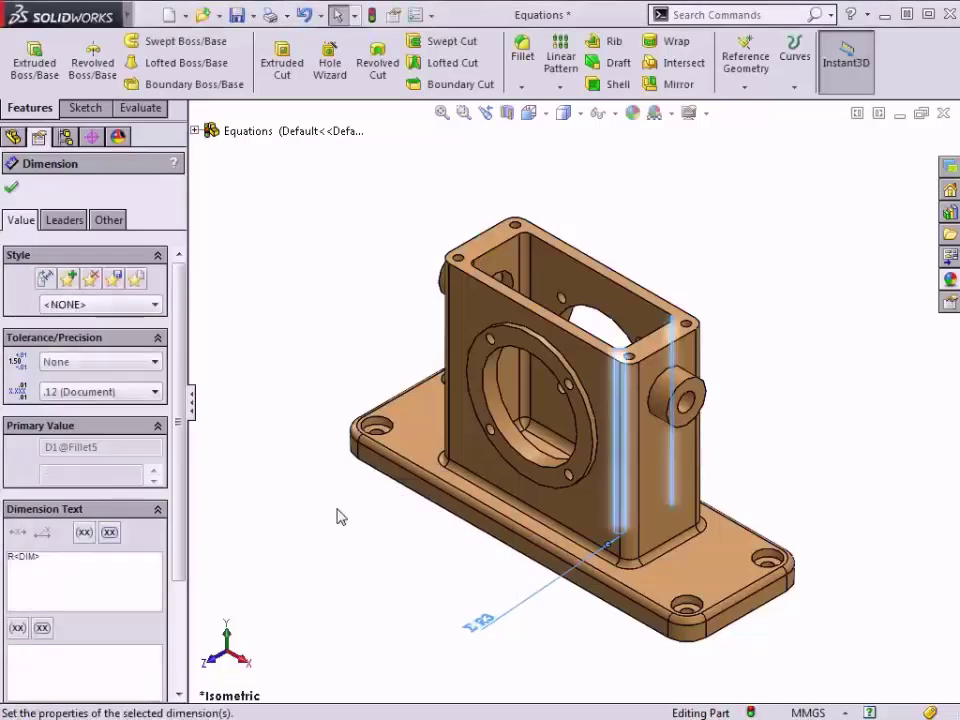
left_click(337, 516)
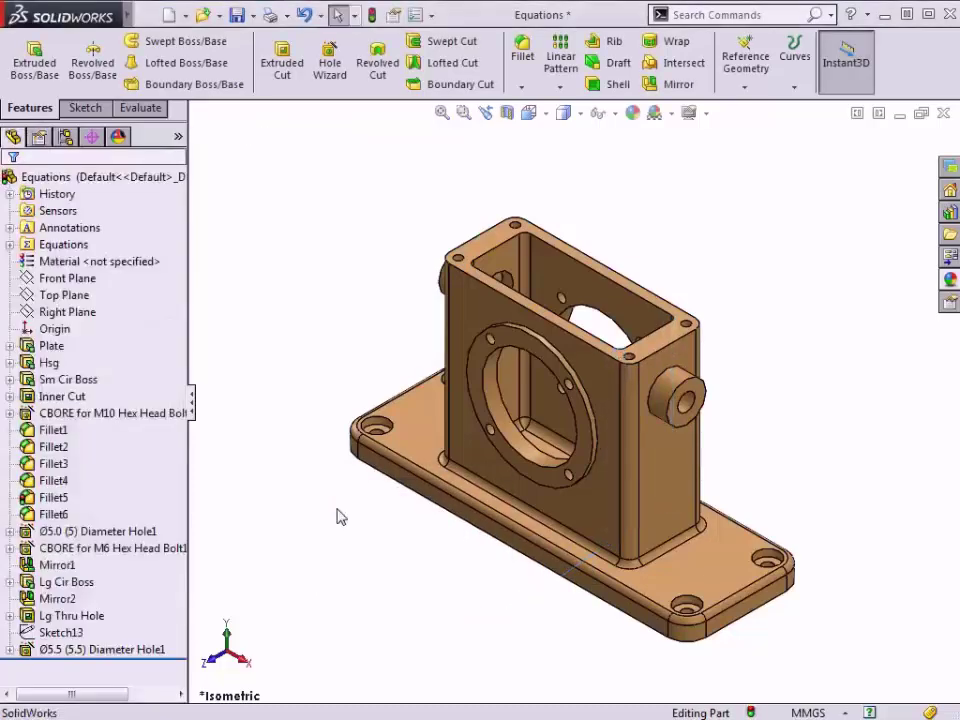
Step: Link the radius of Fillet6 around the housing's inner floor to the global variable SM Radius
left_click(57, 515)
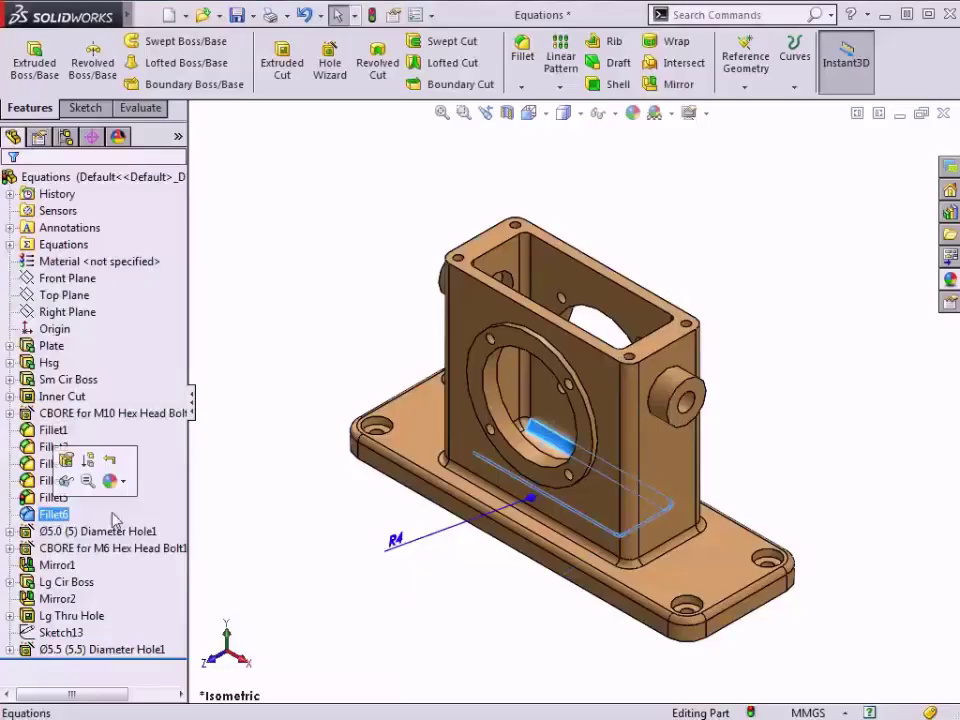
double_click(395, 540)
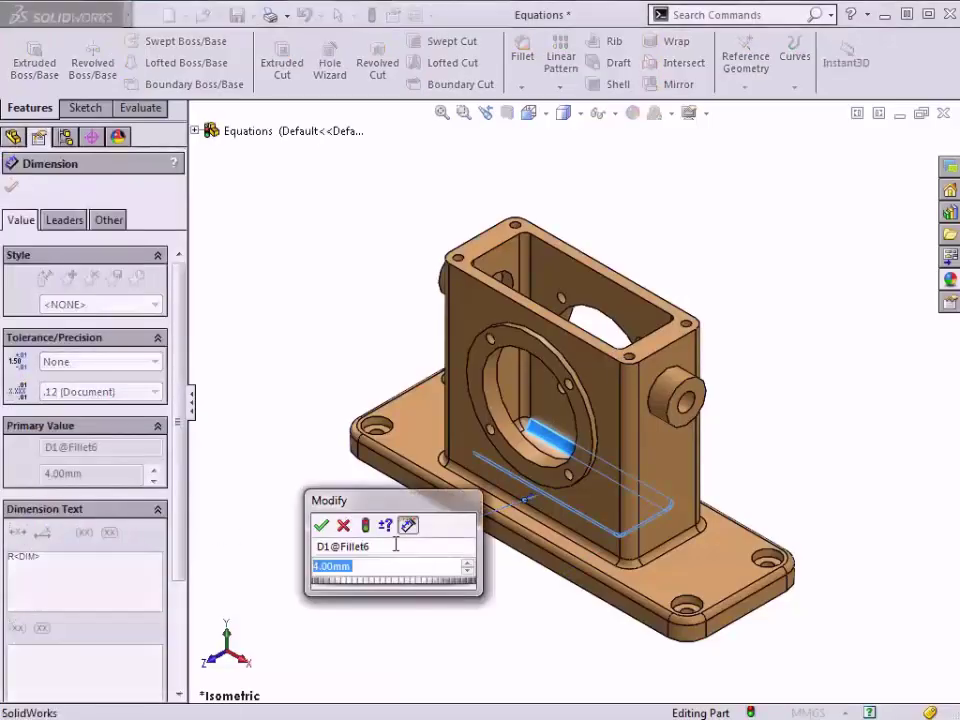
type("=")
mouse_move(394, 591)
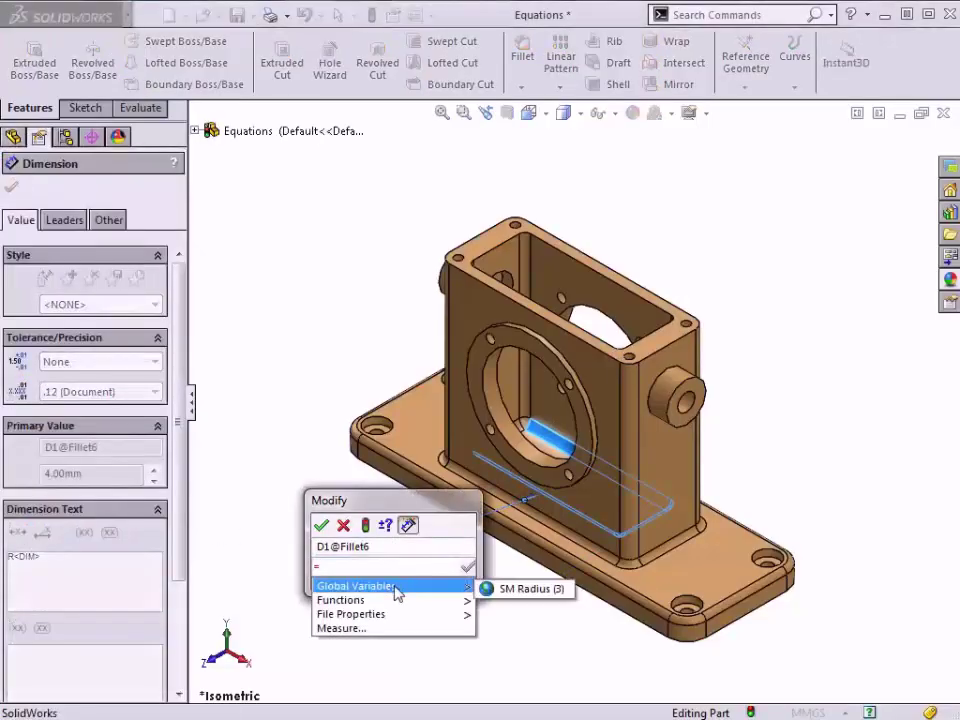
left_click(520, 589)
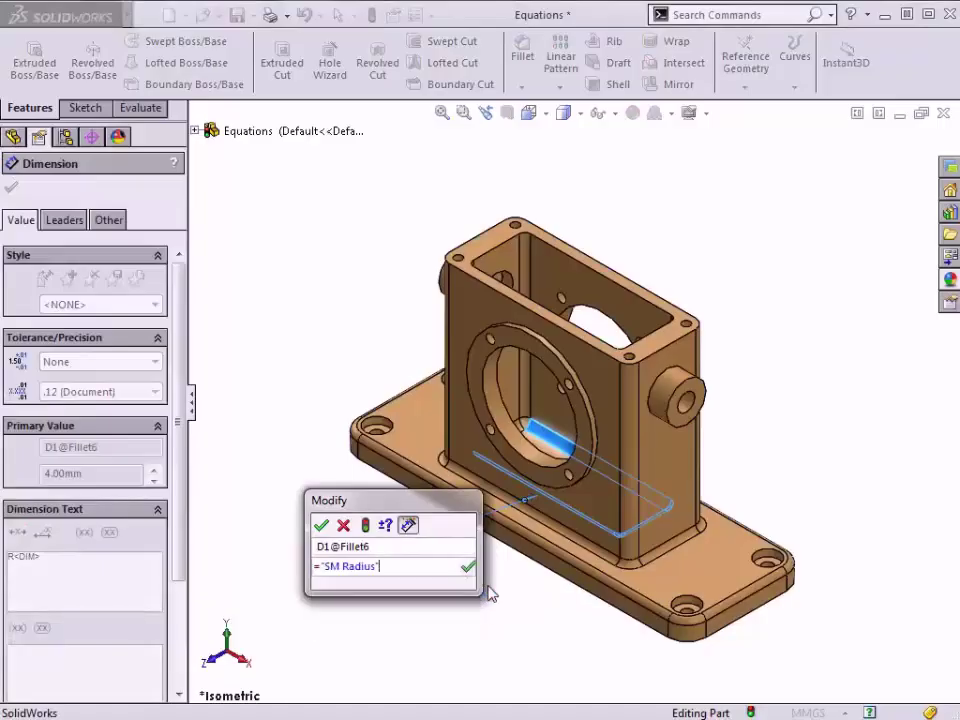
left_click(321, 525)
left_click(297, 362)
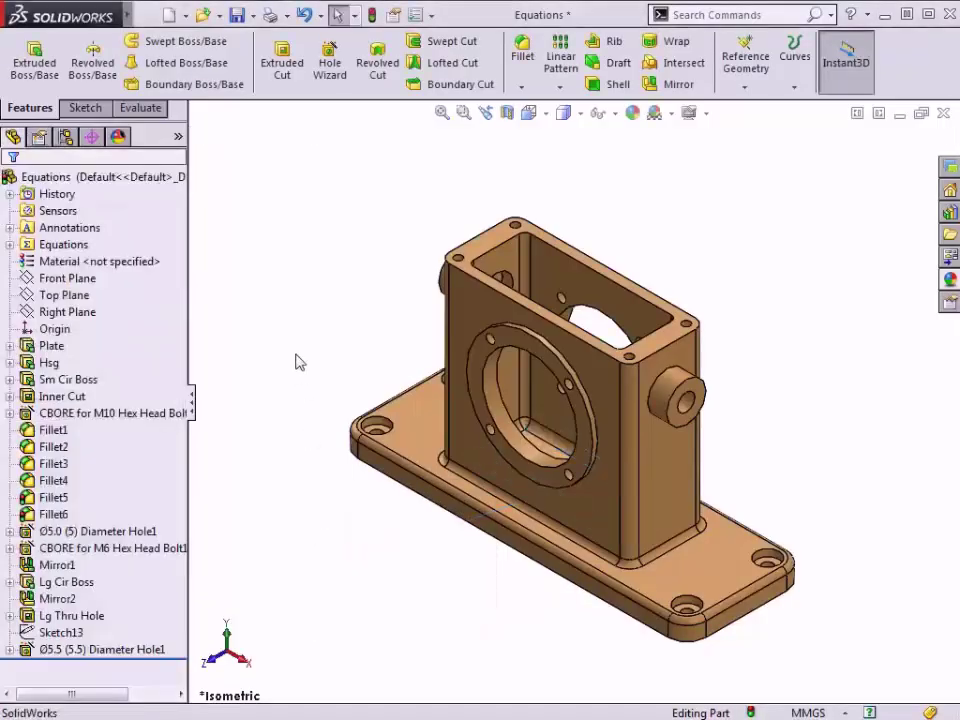
Step: Rebuild the part and expand the Equations folder in the feature tree
left_click(372, 14)
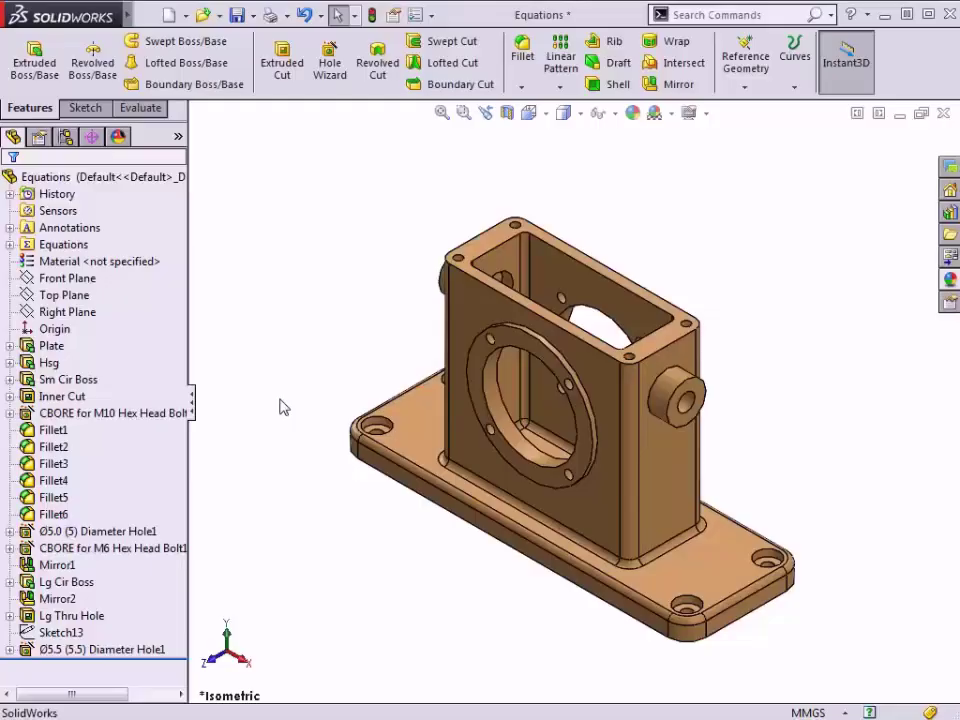
left_click(60, 248)
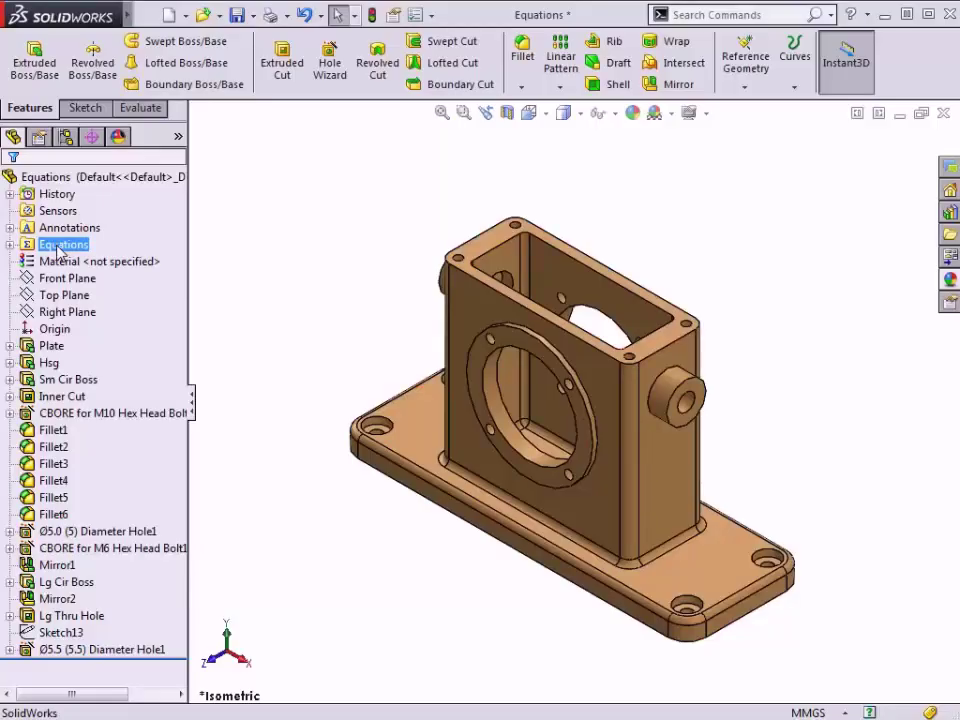
left_click(14, 250)
left_click(10, 245)
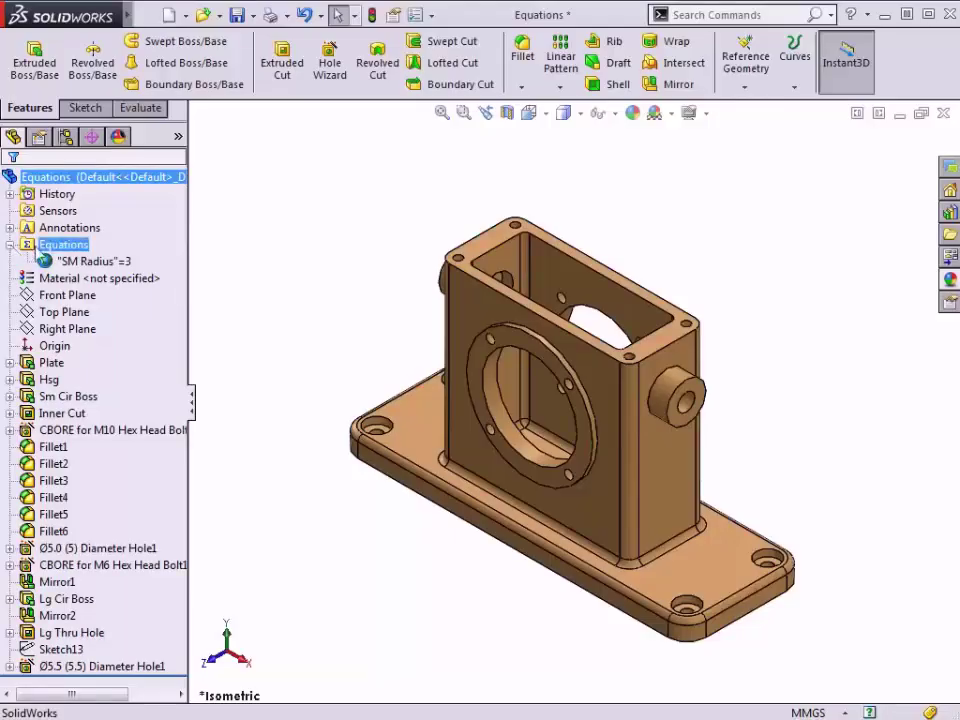
Step: Review the tree-visibility choices for the Equations folder in the FeatureManager options, and close the options without changing anything
right_click(140, 233)
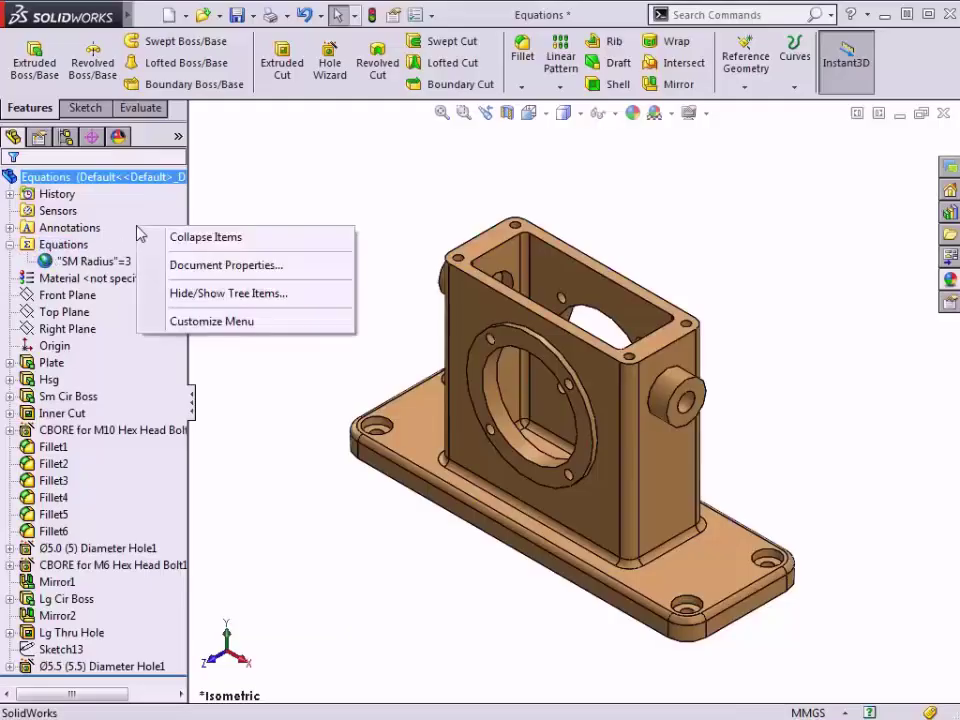
left_click(183, 296)
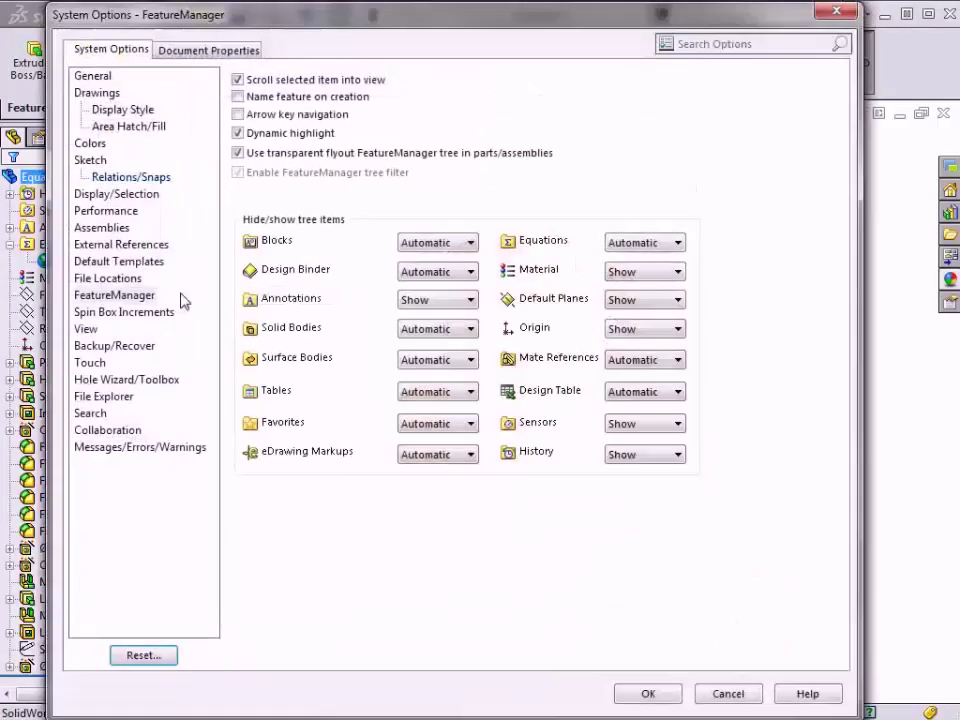
left_click(679, 250)
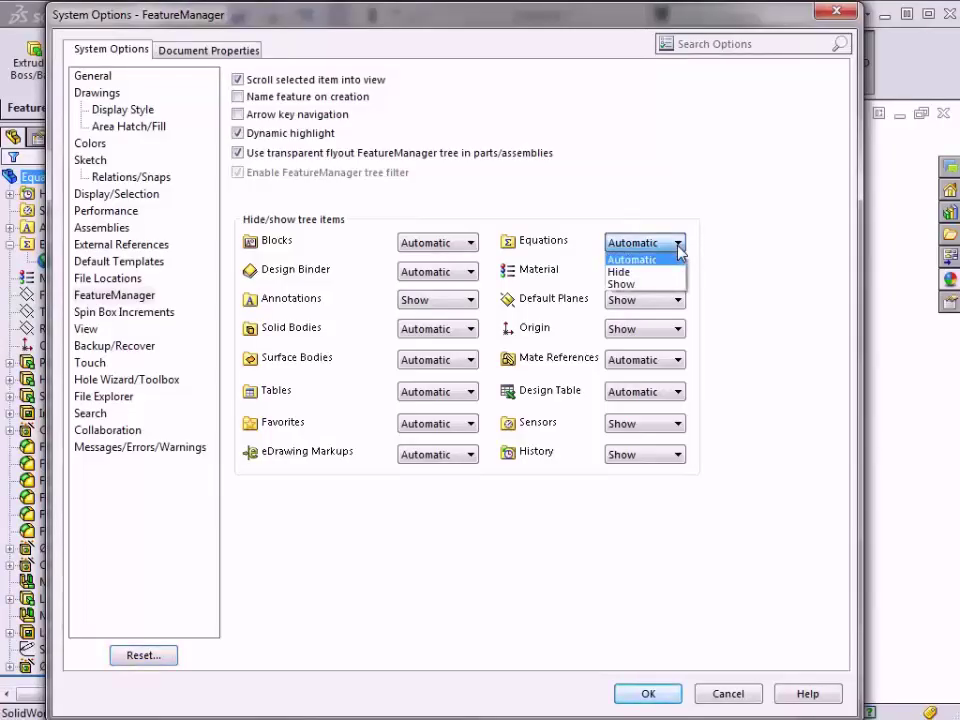
left_click(679, 250)
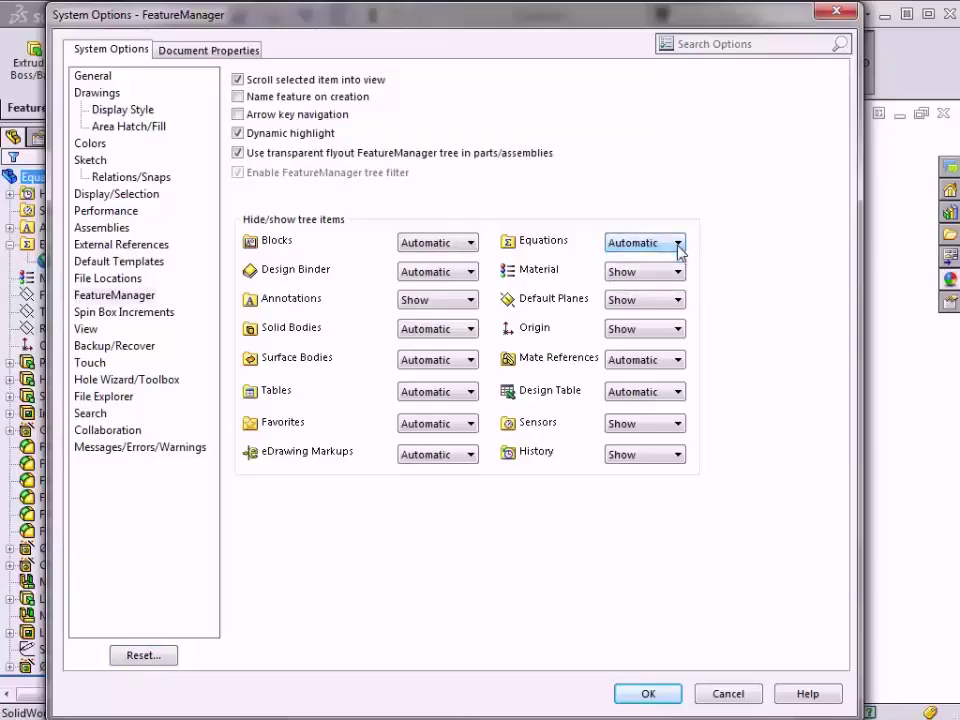
left_click(728, 693)
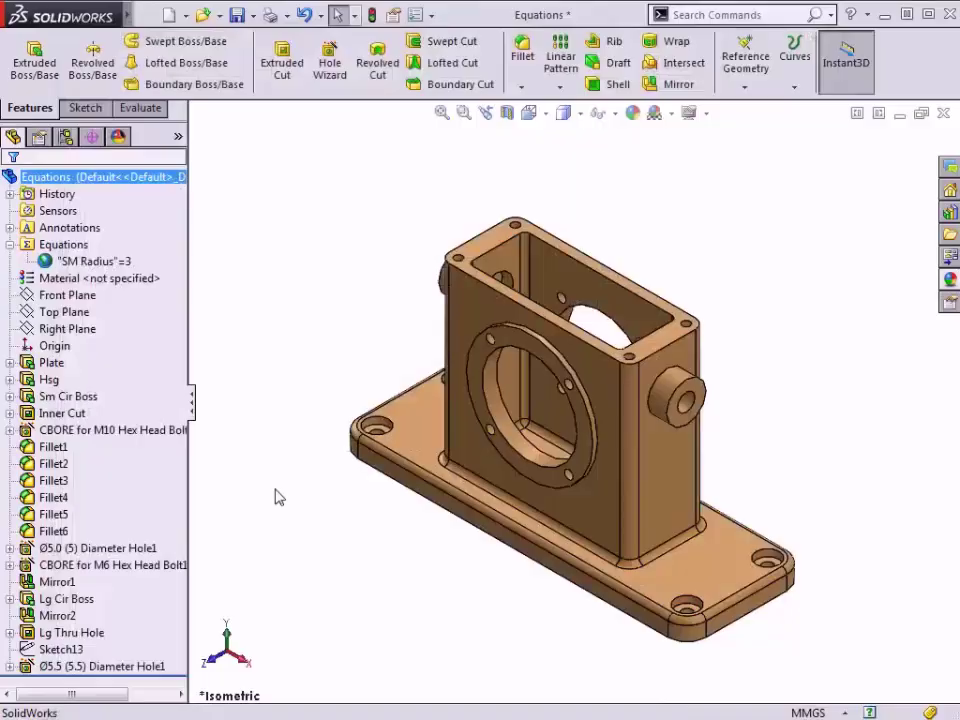
Step: Open the equation manager and set the global variable SM Radius to 5
right_click(77, 249)
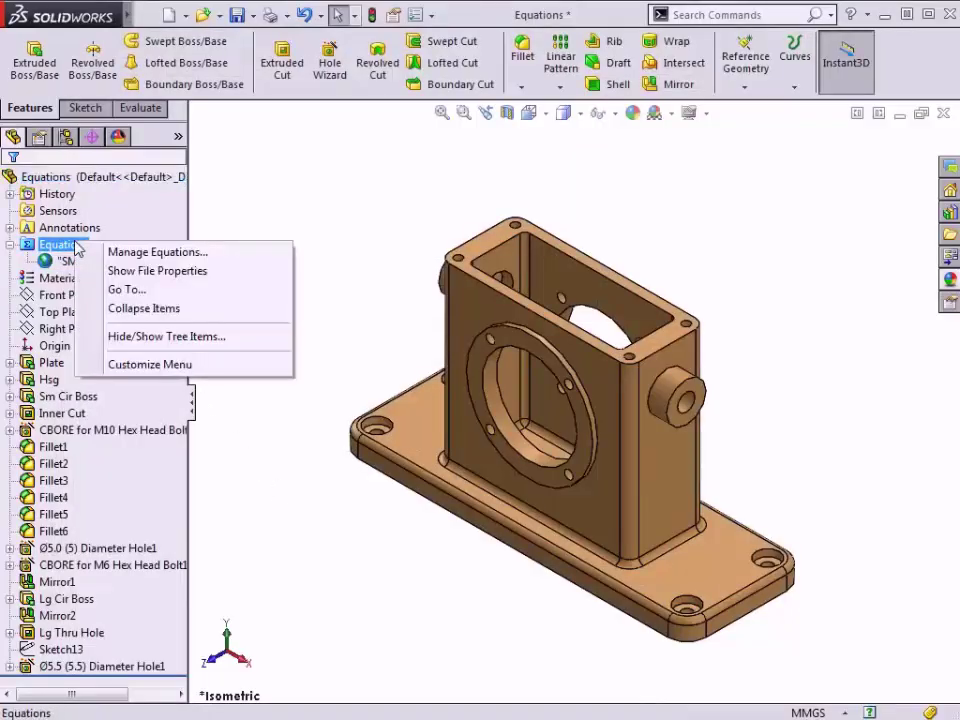
left_click(124, 256)
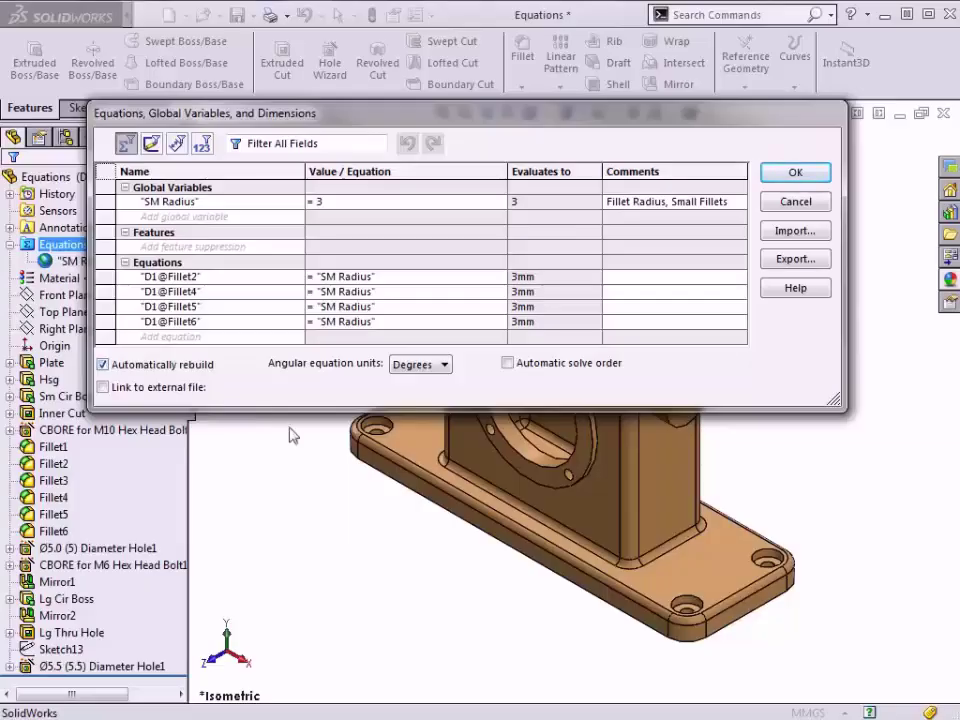
middle_click_drag(323, 468, 258, 528, "ctrl")
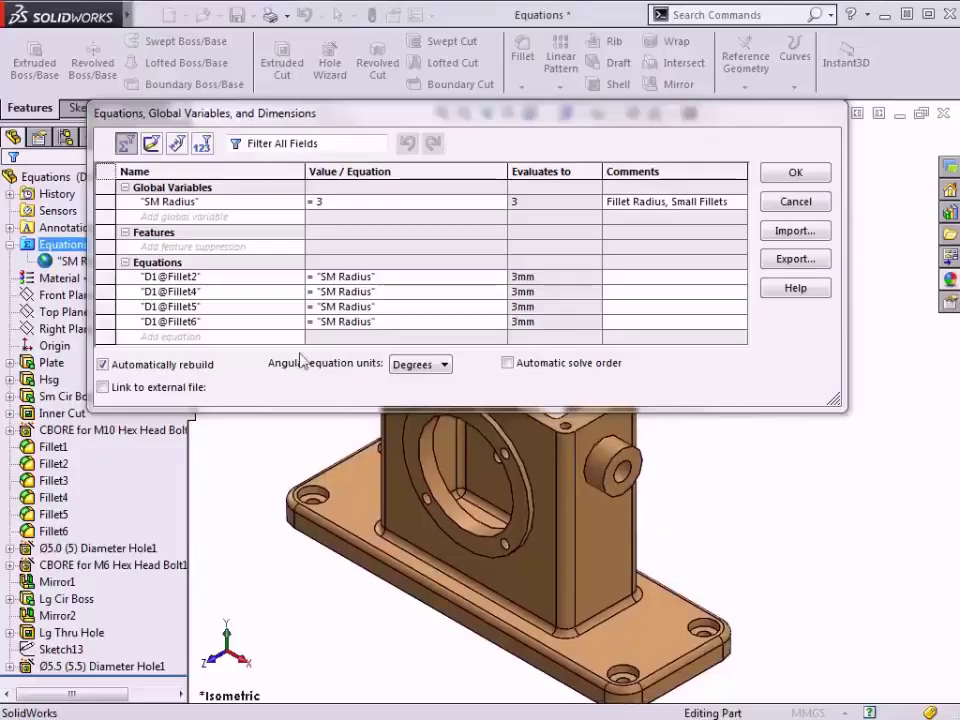
left_click(330, 203)
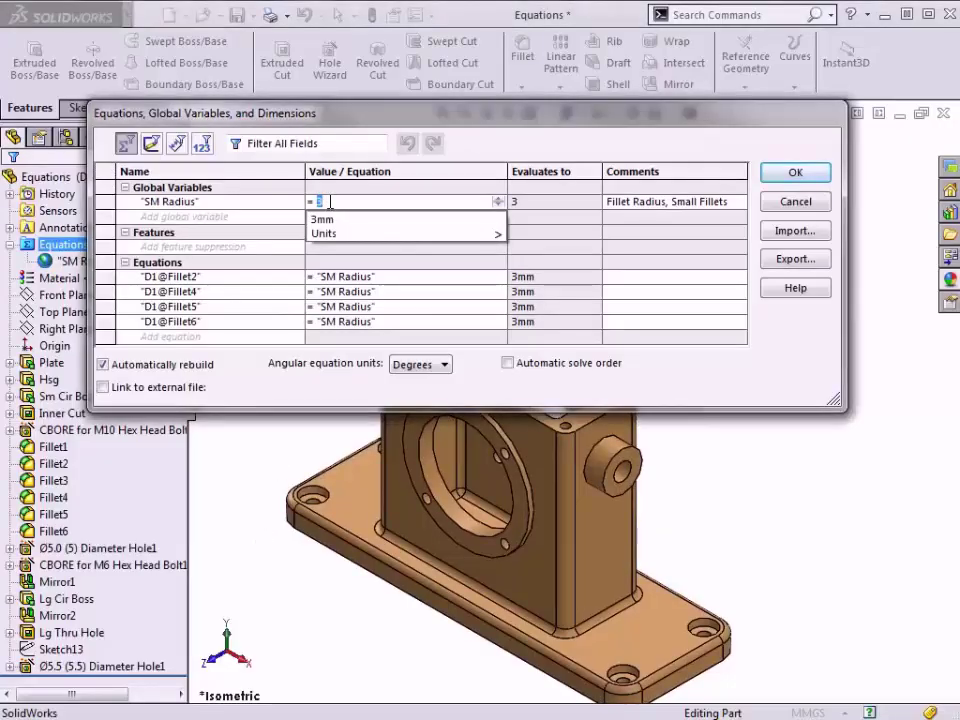
type("5")
key("Tab")
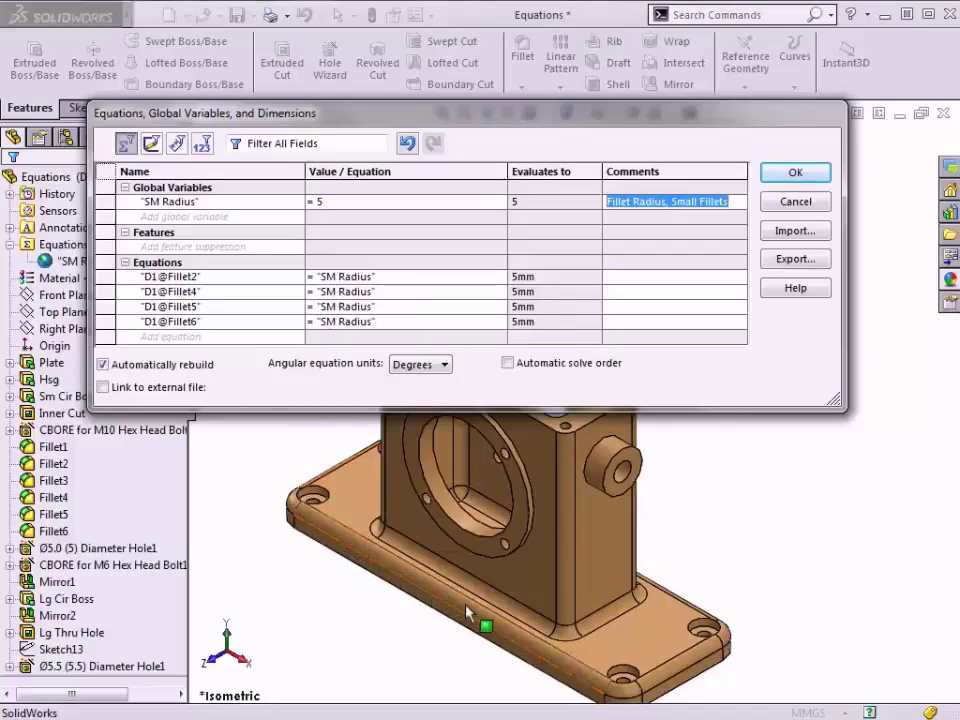
Step: Set the global variable SM Radius to 1
left_click(347, 201)
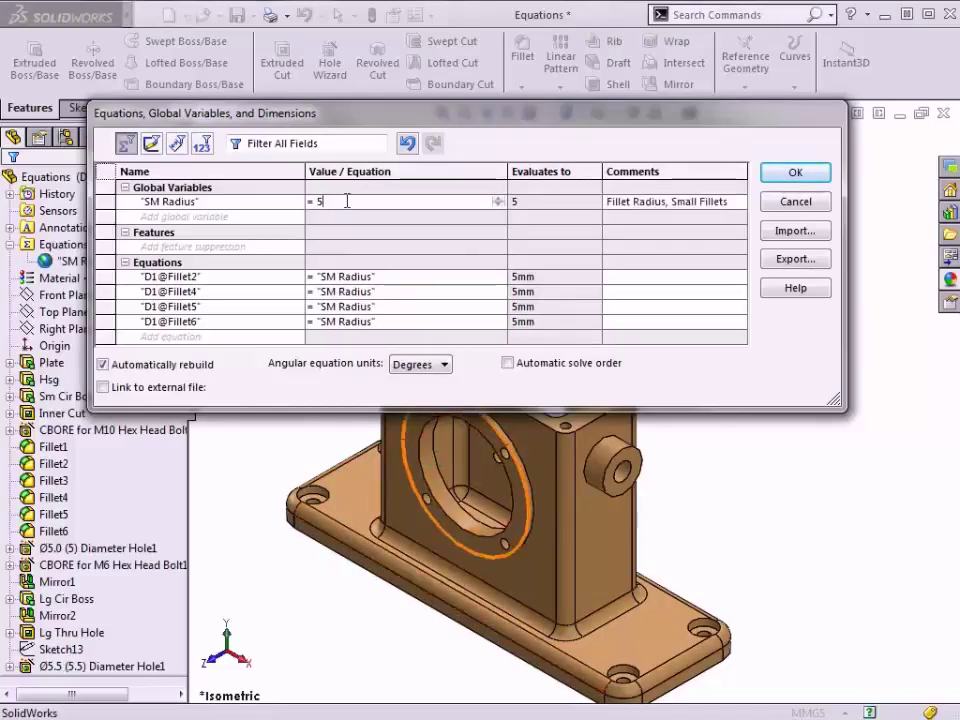
key("BackSpace")
type("1")
key("Tab")
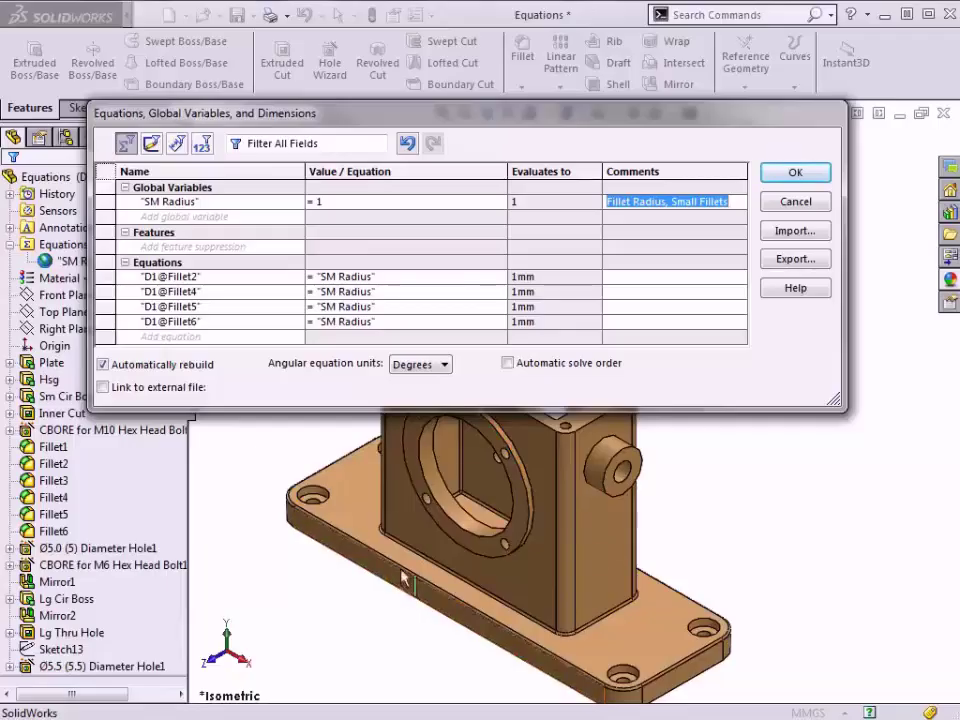
Step: Set the global variable SM Radius back to 3 and accept the equations
left_click(342, 201)
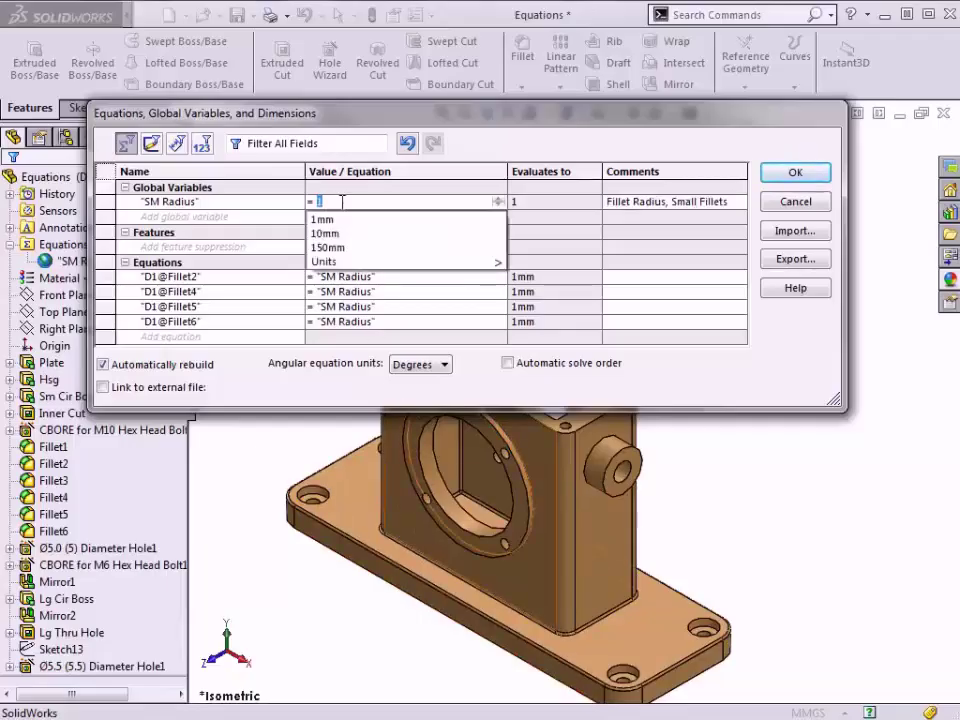
type("3")
key("Tab")
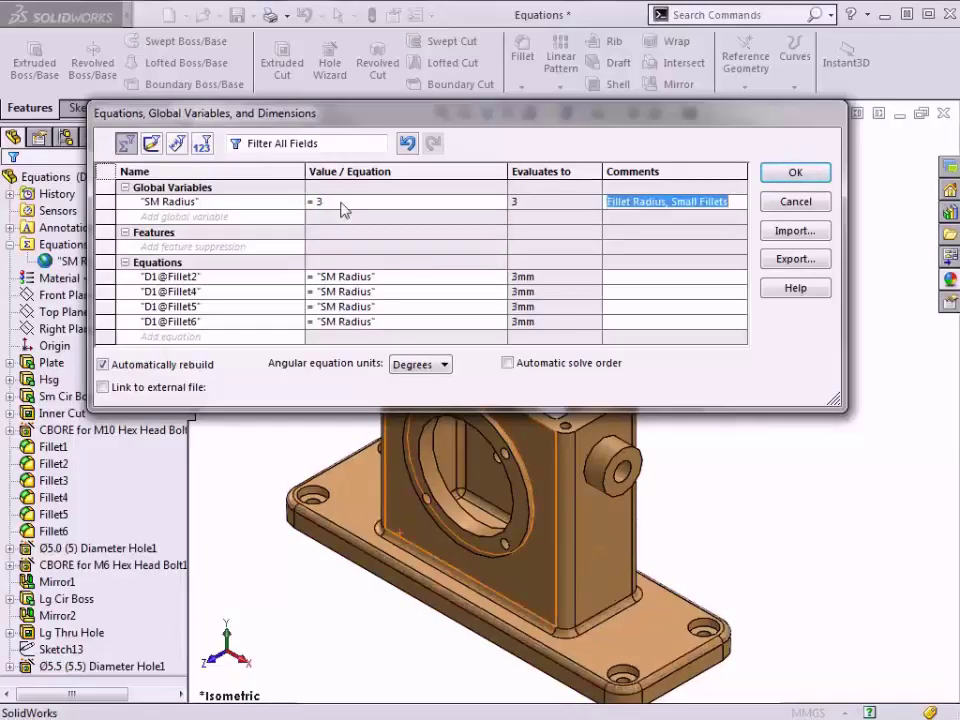
left_click(794, 176)
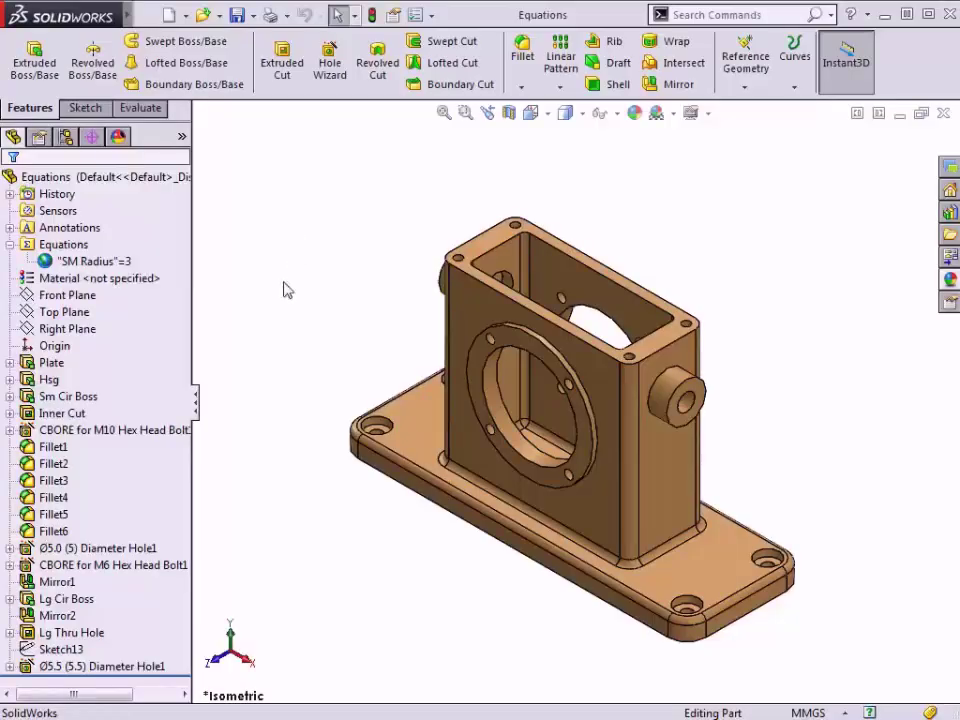
Step: Roll the part back to just before the Mirror1 feature
left_click(100, 566)
left_click(66, 584)
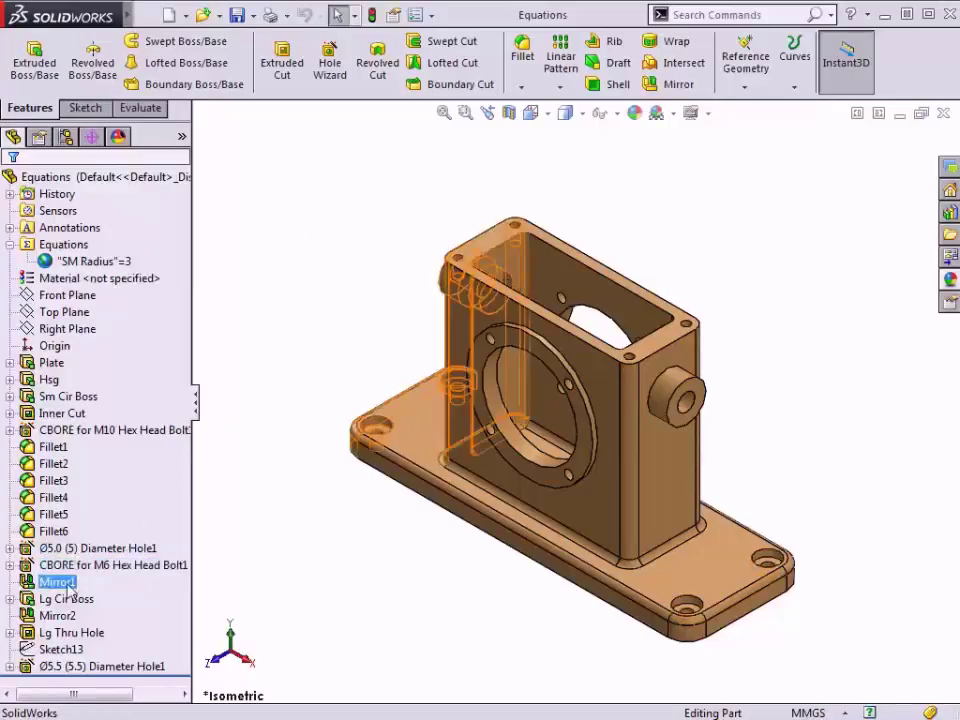
right_click(68, 587)
left_click(122, 510)
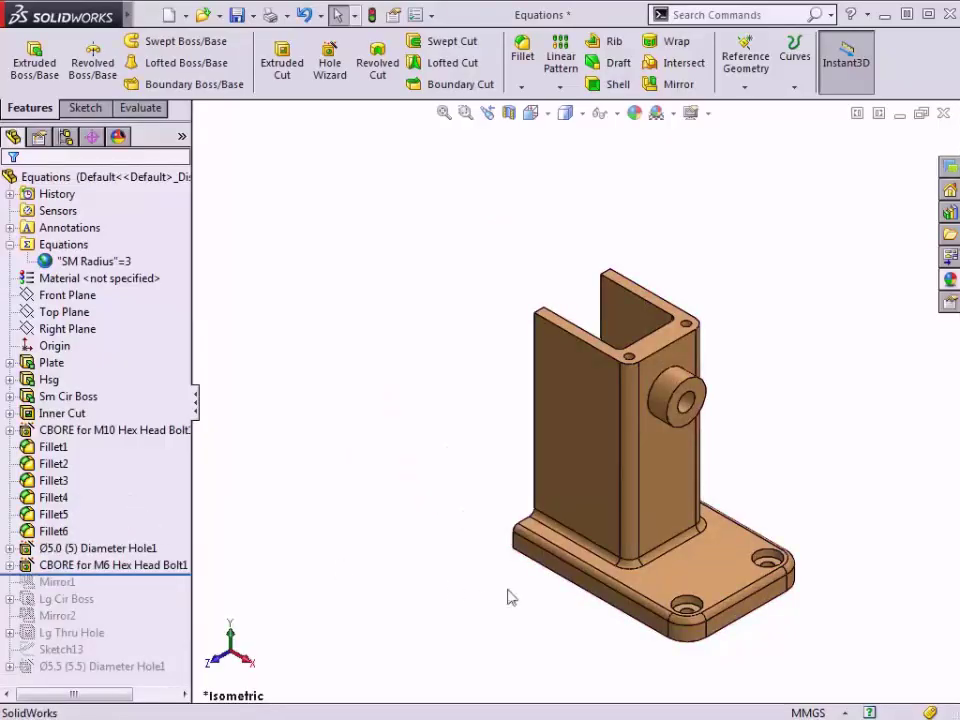
Step: Show the dimensions of the base plate and of the housing, and roll the part forward to the end
left_click(705, 577)
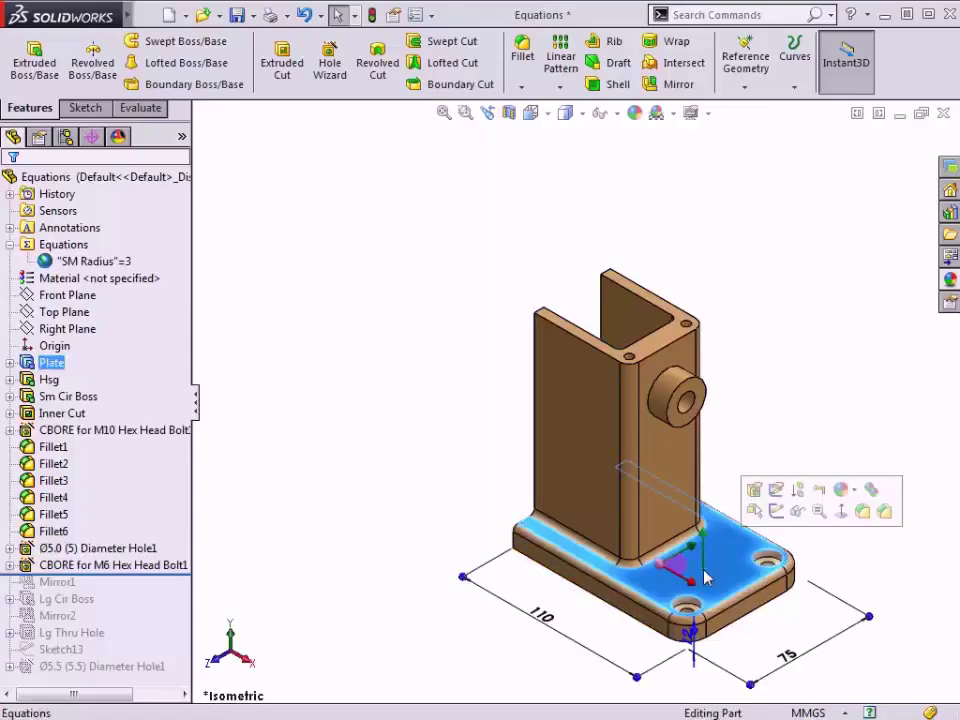
left_click(583, 458)
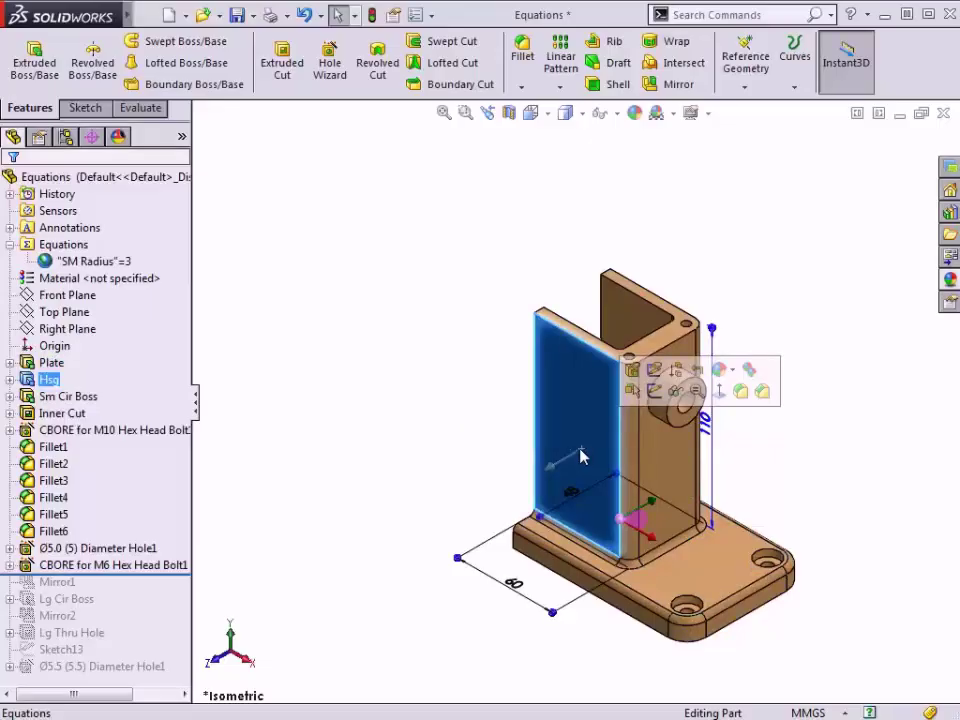
left_click(418, 423)
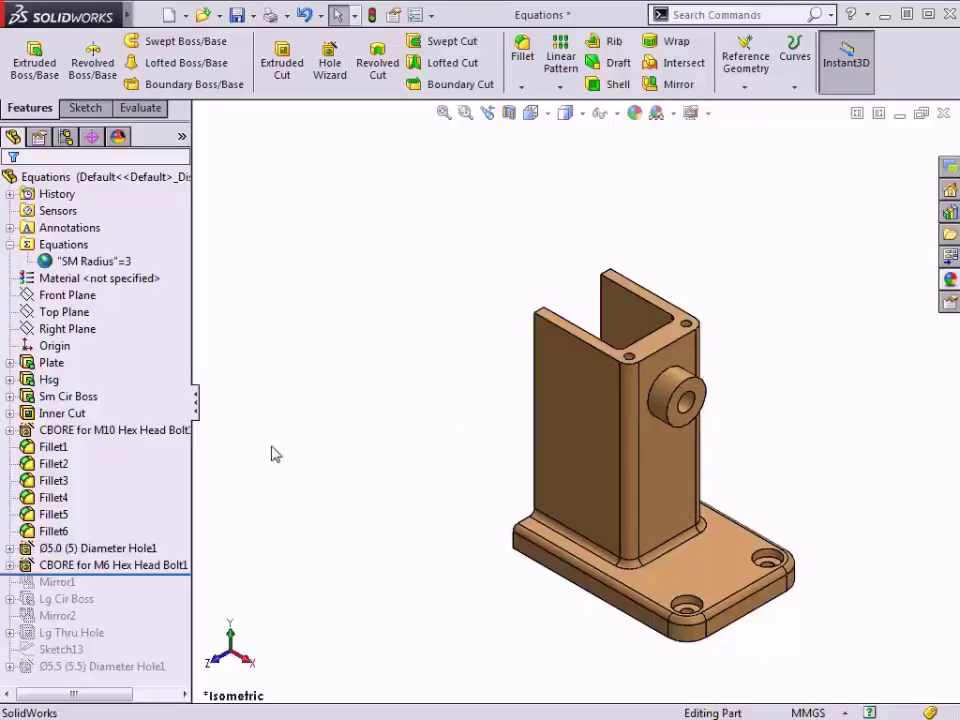
right_click(128, 479)
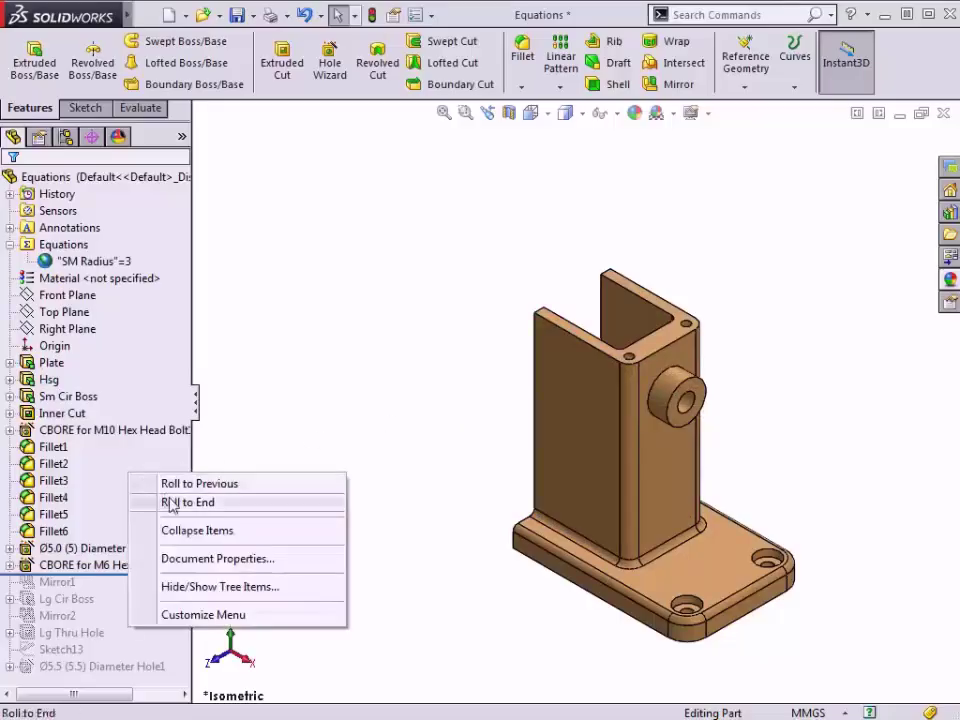
left_click(172, 504)
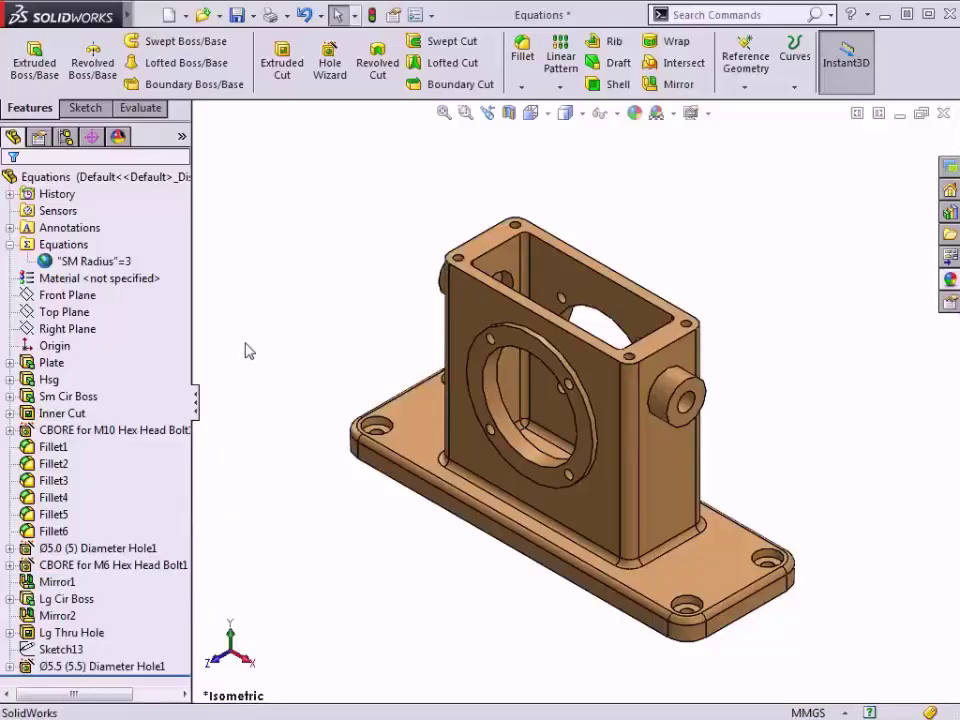
Step: Reopen the equation manager and add a global variable Overall Boss with the value 125
right_click(73, 247)
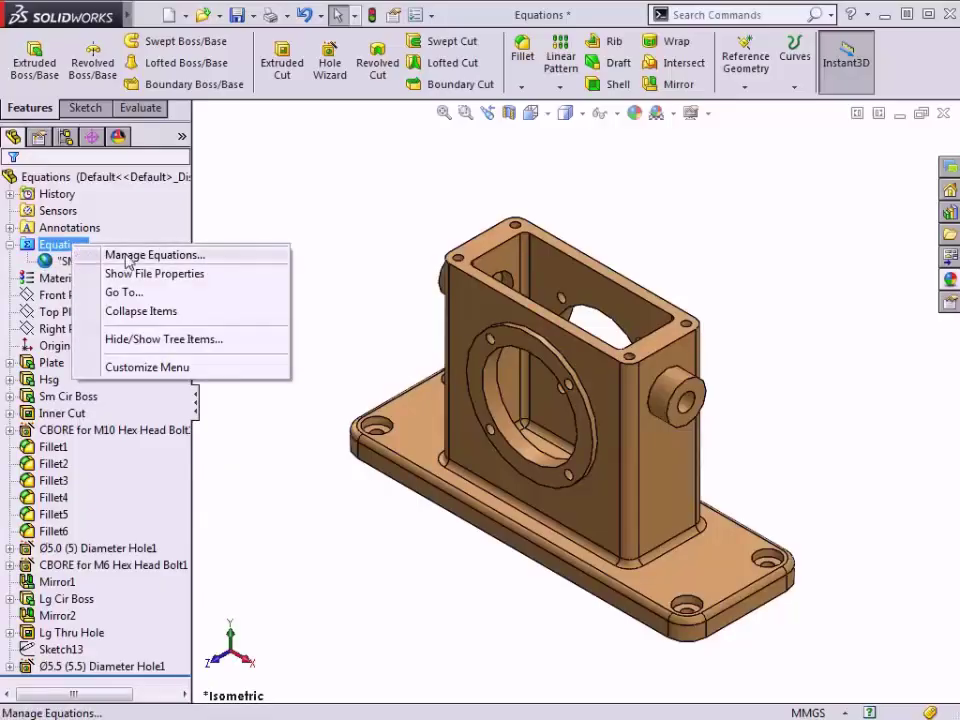
left_click(128, 262)
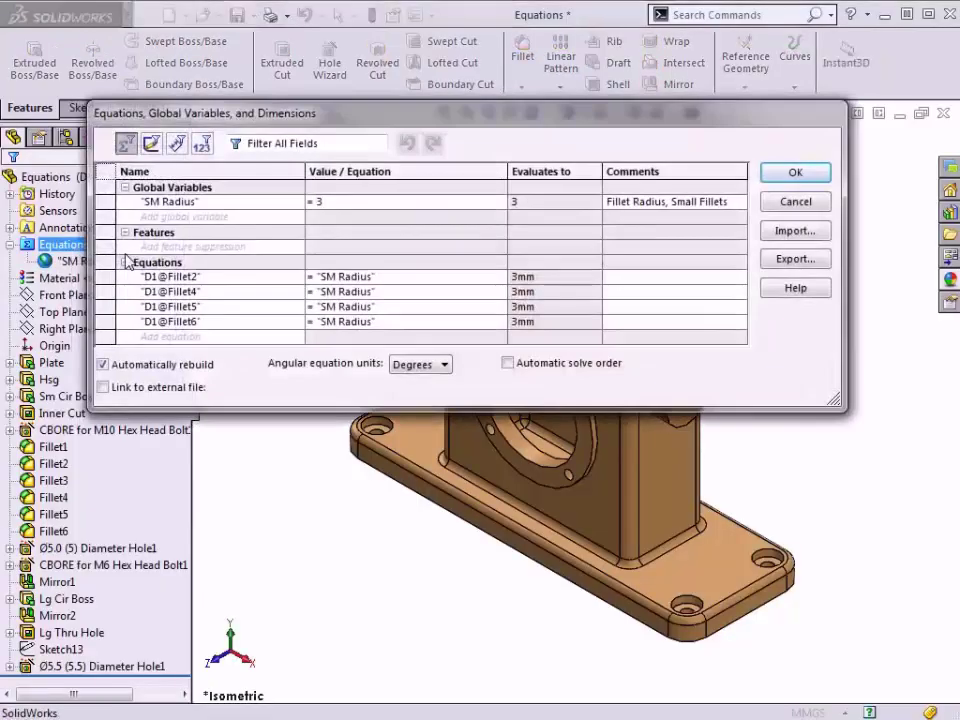
left_click(154, 215)
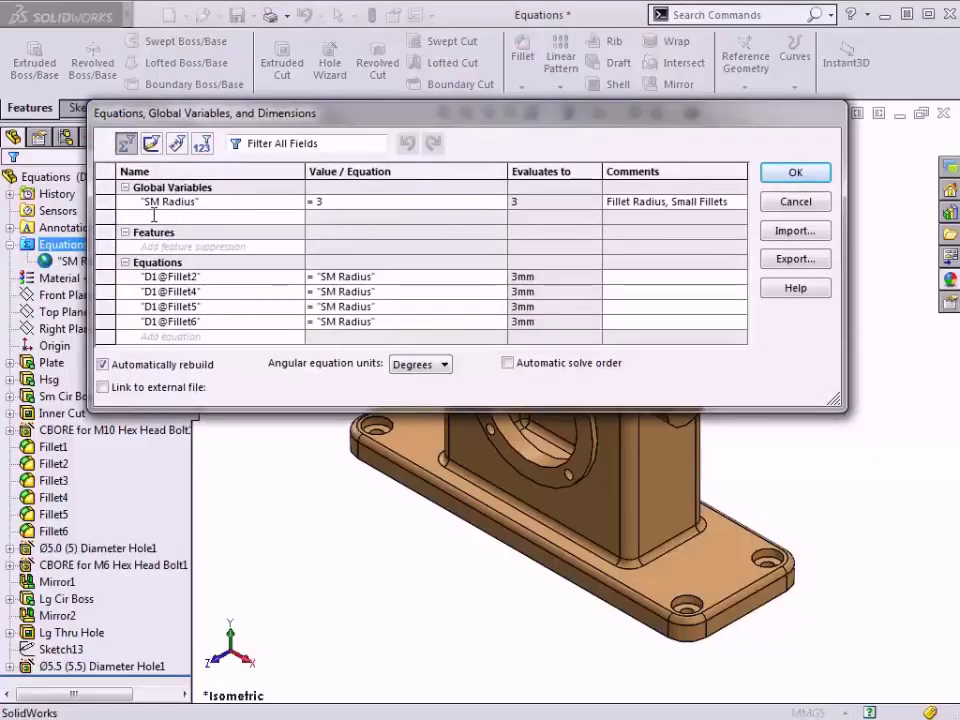
type("Overall Boss")
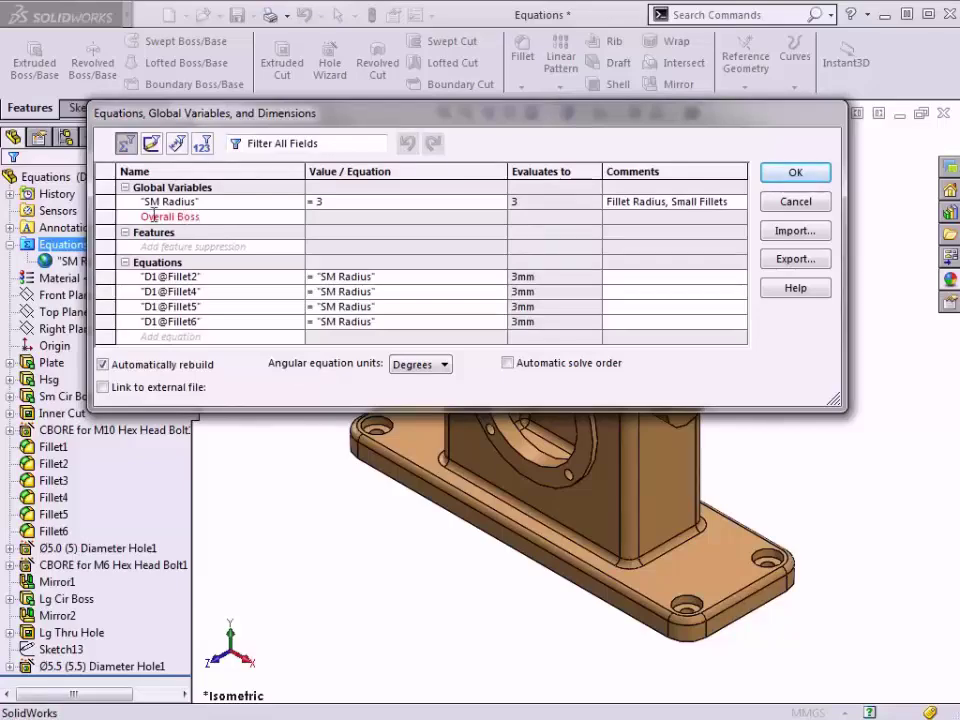
key("Tab")
type("125")
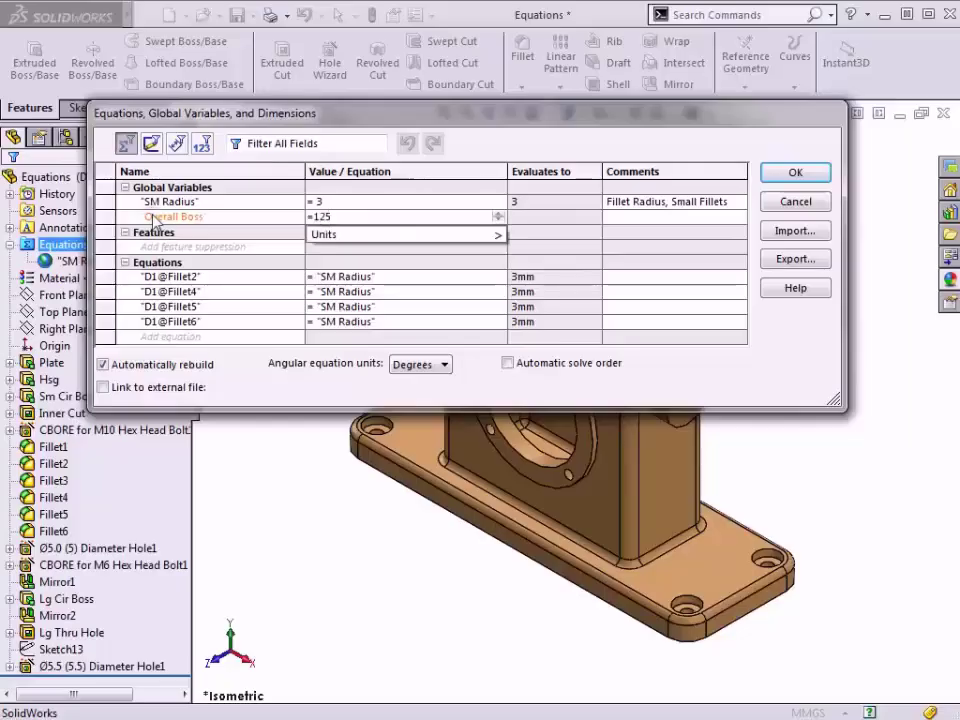
key("Tab")
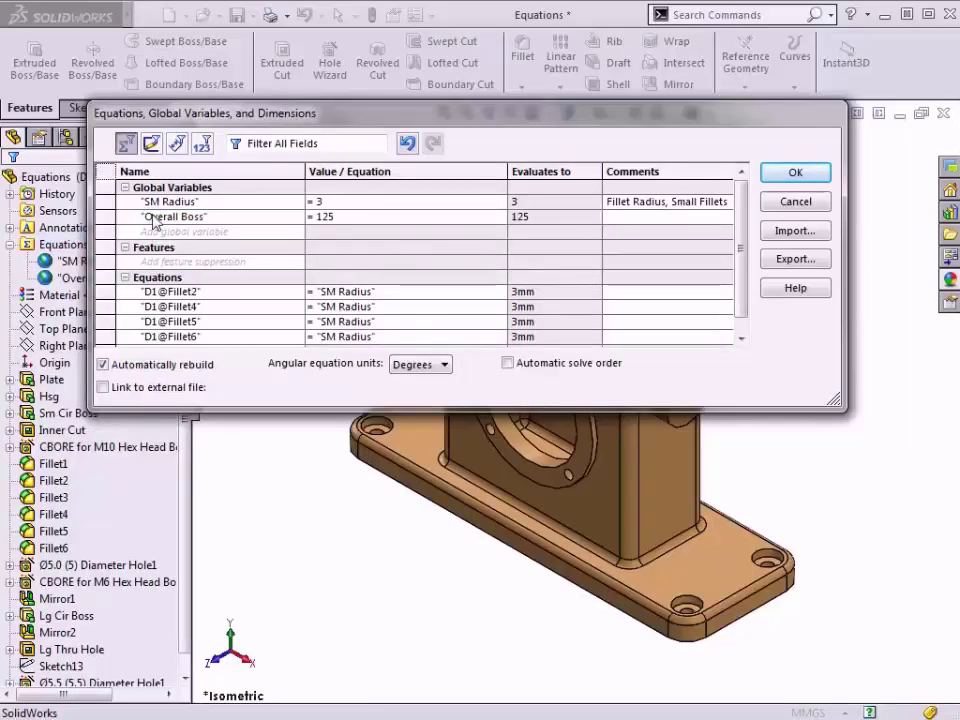
Step: Add a global variable Overall Base with the value 245
key("Tab")
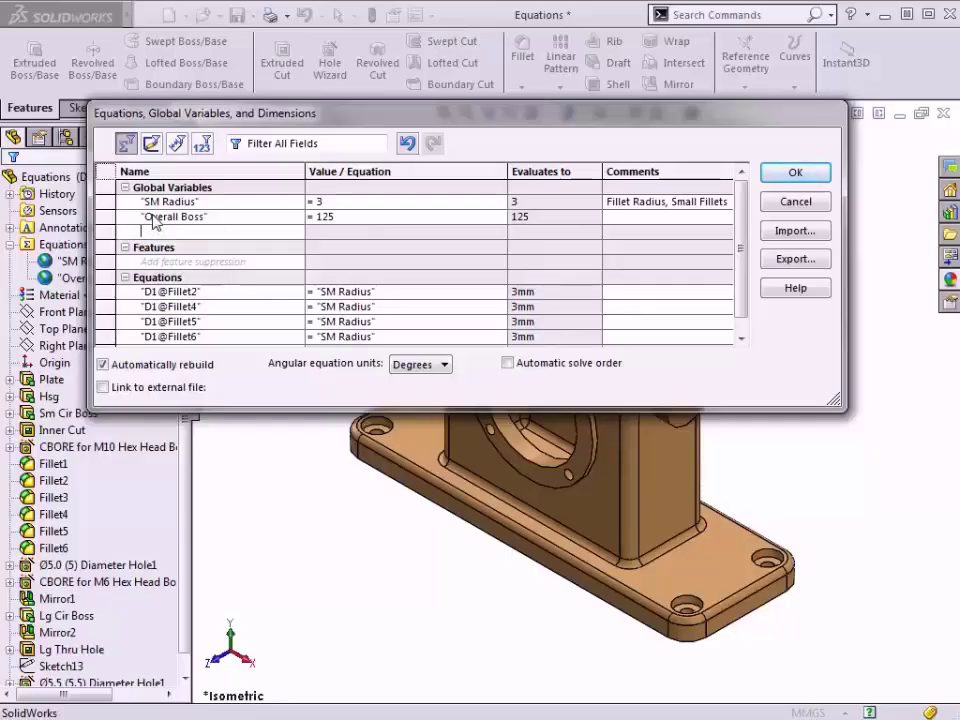
type("Overall")
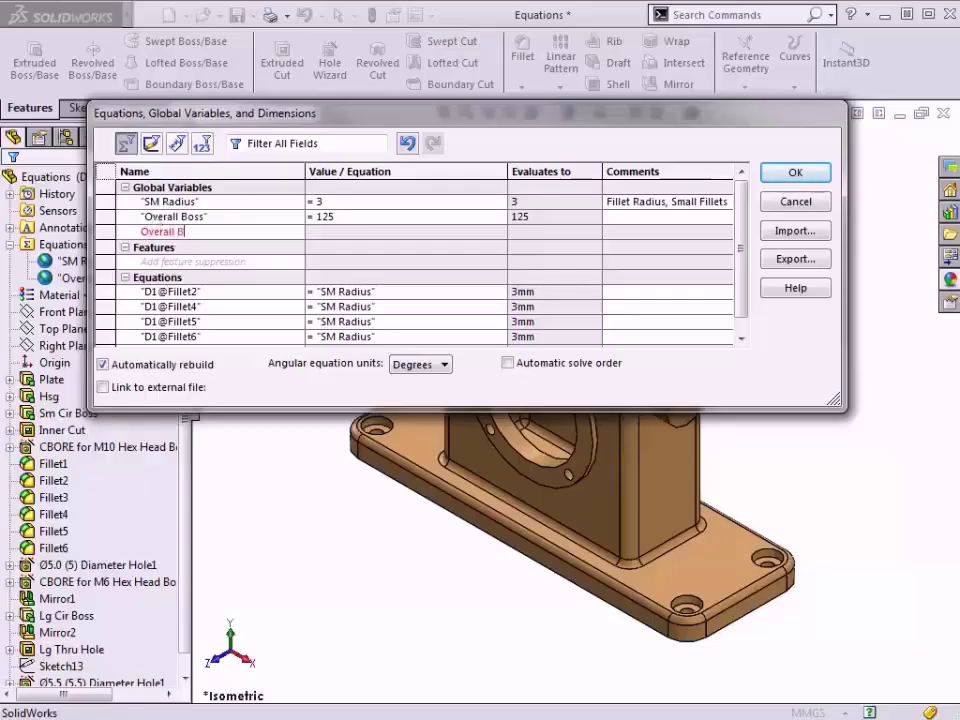
type(" Base")
key("Tab")
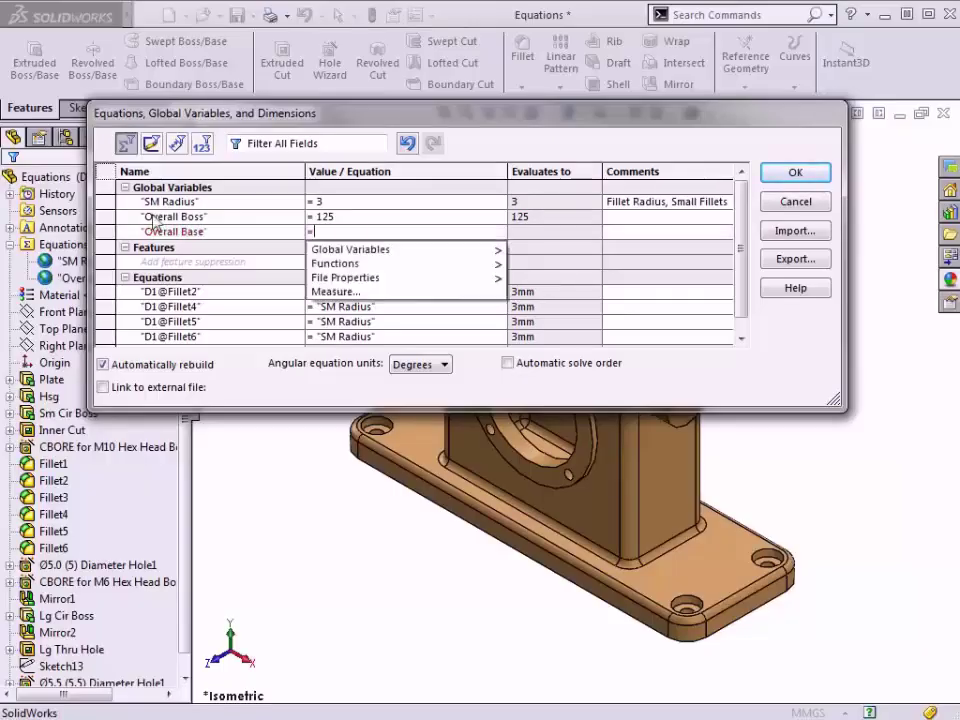
type("245")
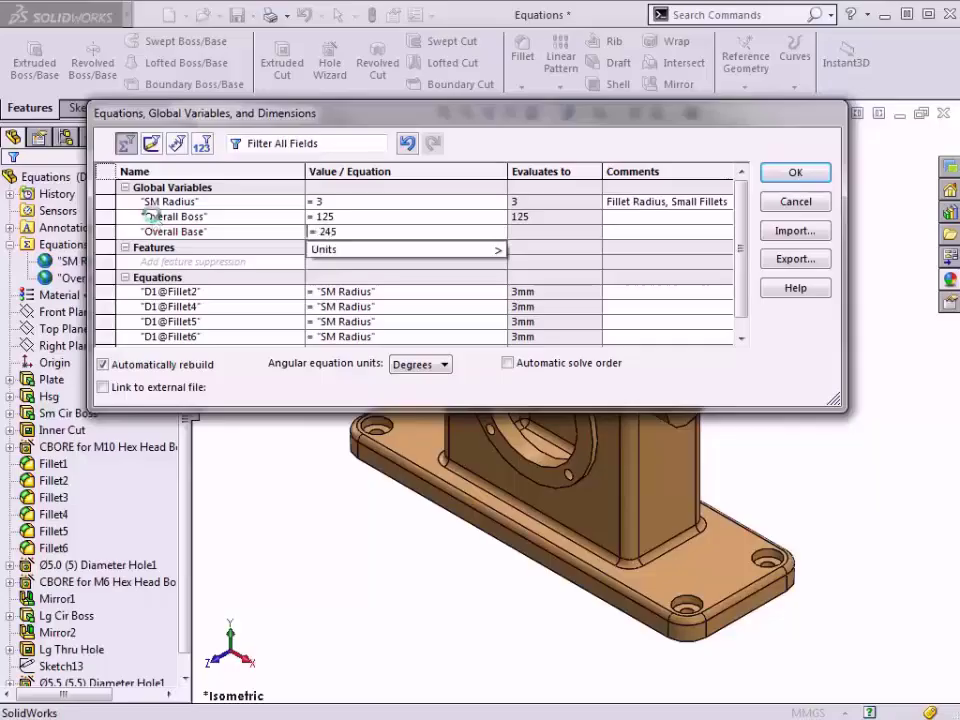
Step: Accept the new global variables, close the equation manager and show the base plate's dimensions
key("Tab")
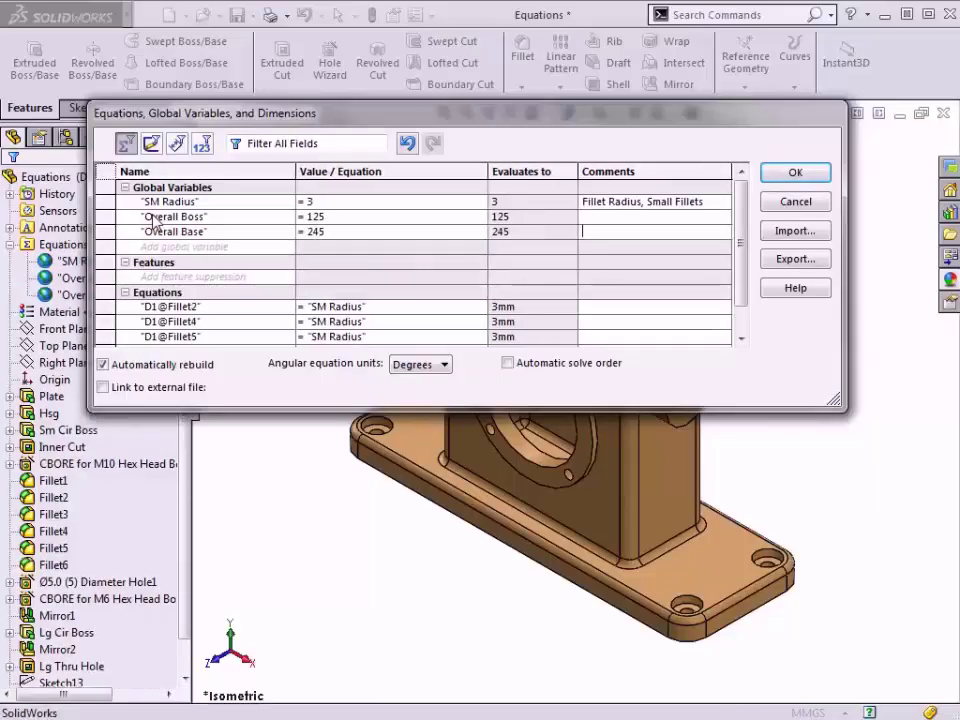
left_click(800, 177)
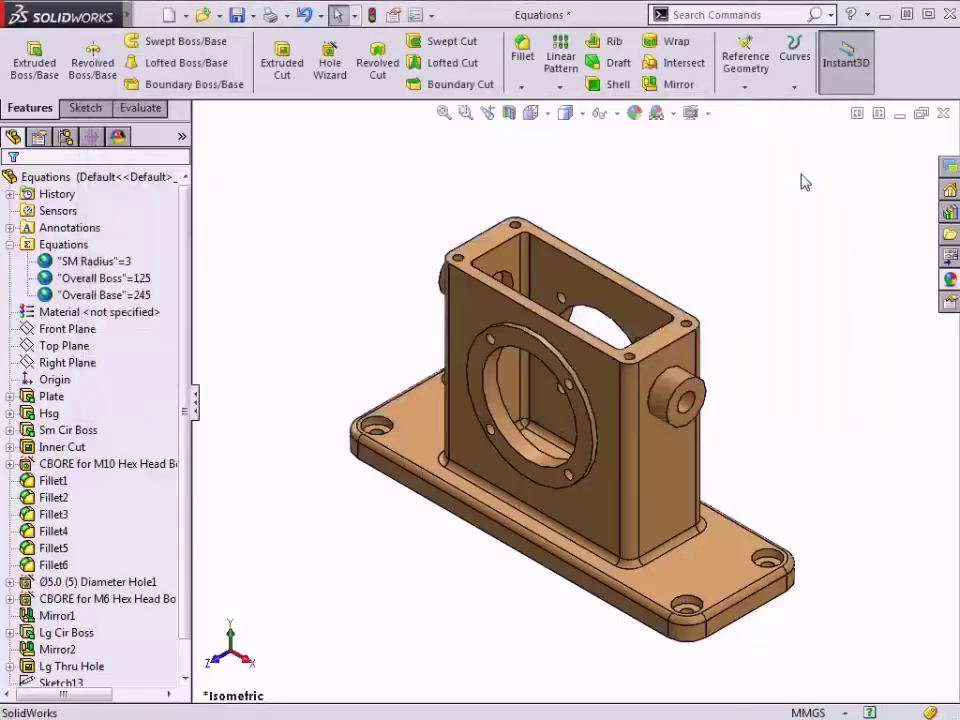
left_click(708, 573)
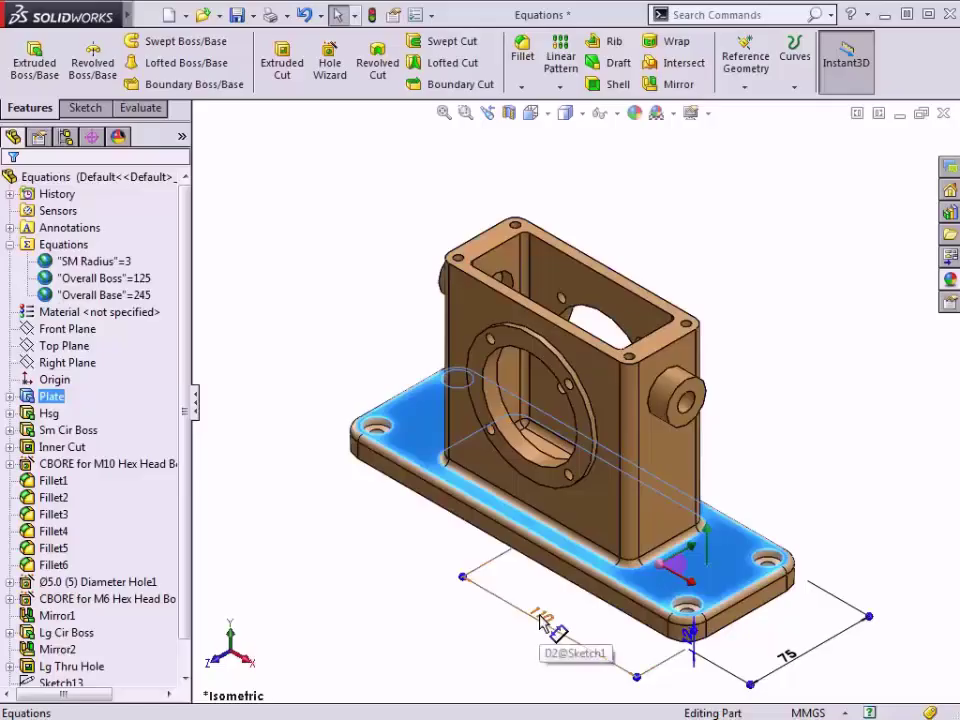
Step: Set the base plate's 110 mm dimension to the equation "Overall Base"/2, check its evaluated value and rebuild the part
double_click(541, 621)
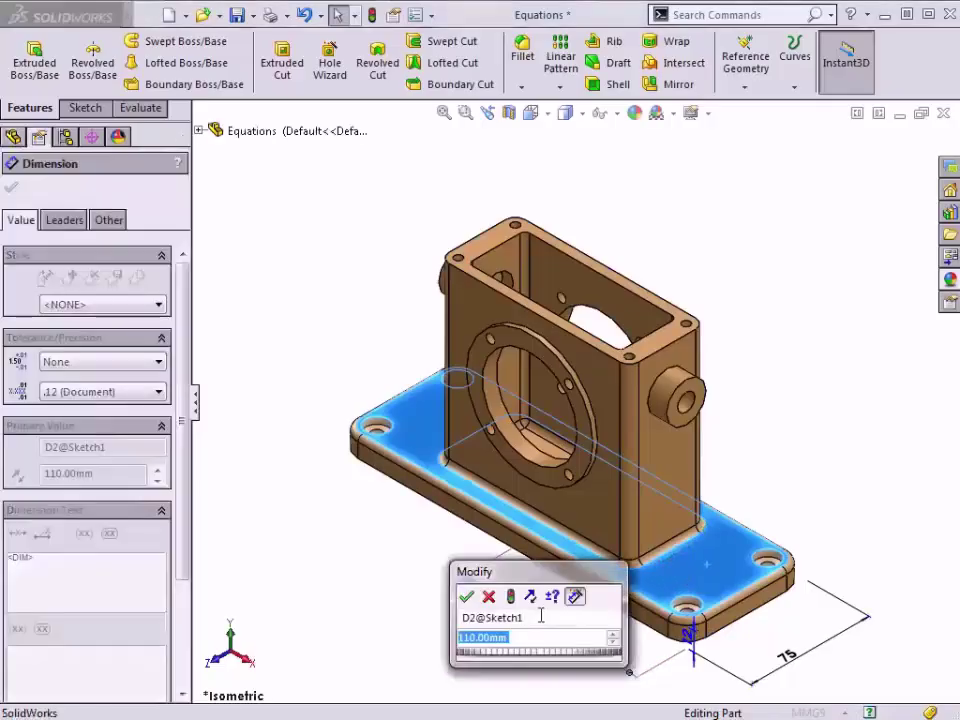
left_click_drag(530, 581, 378, 485)
type("=")
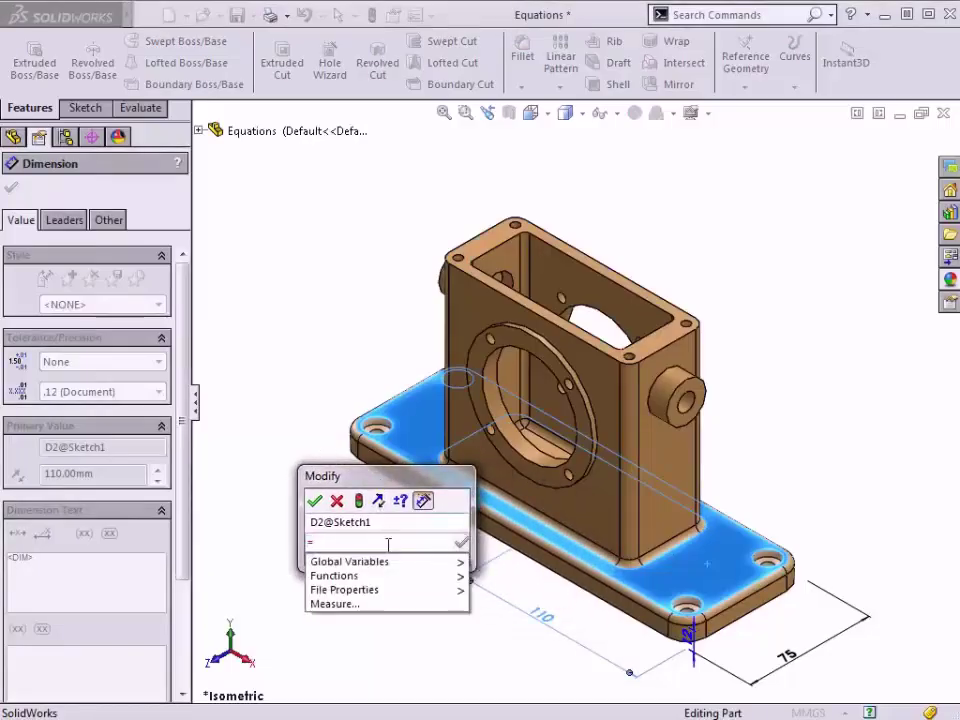
mouse_move(388, 564)
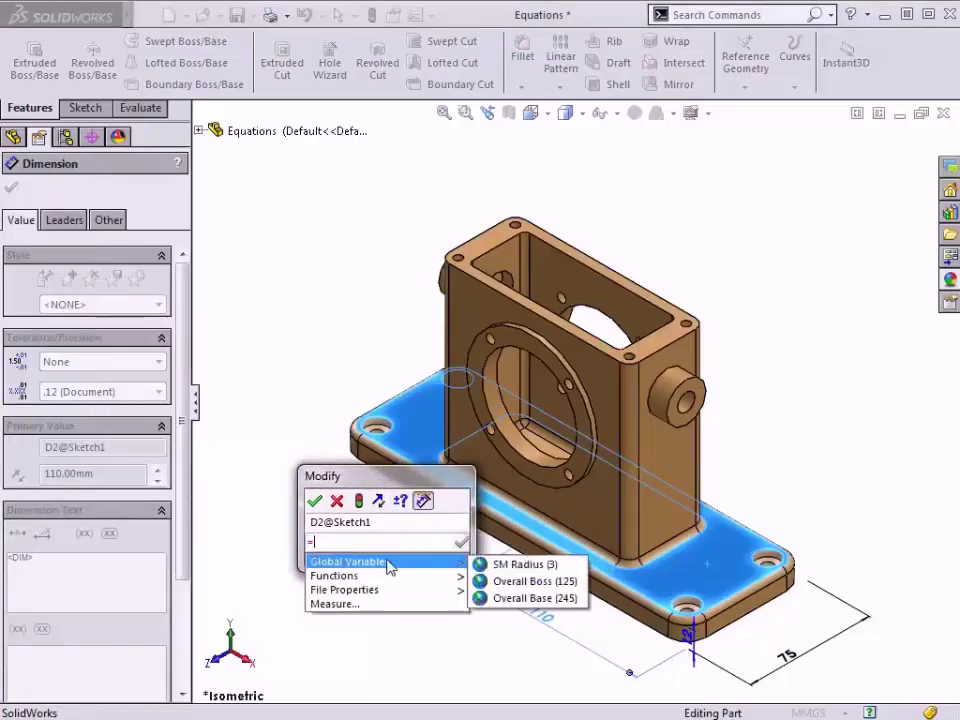
left_click(490, 598)
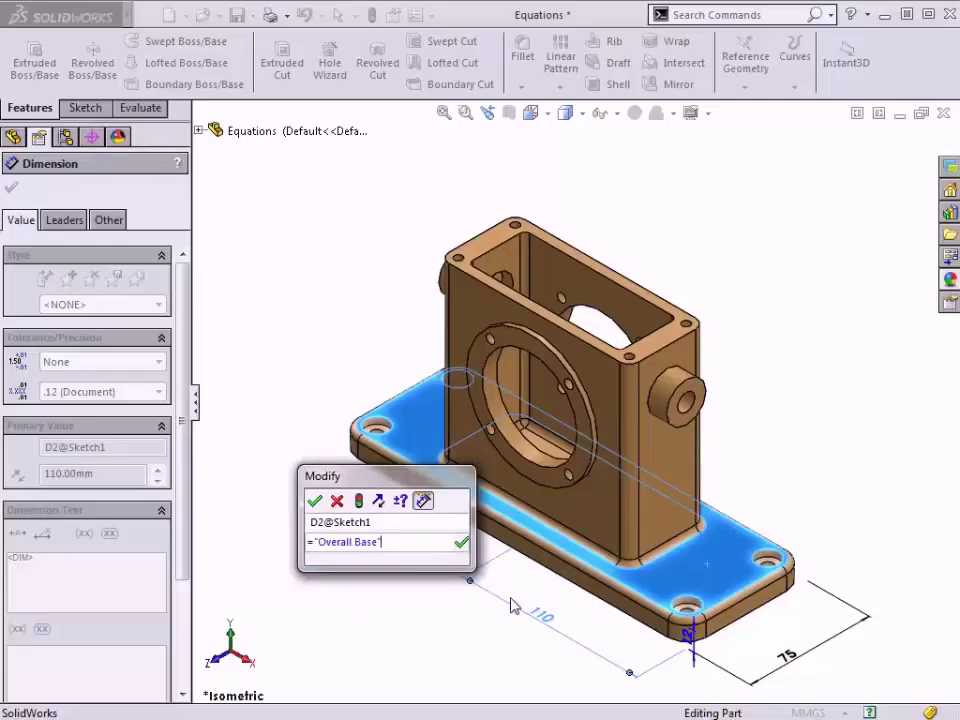
type("/2")
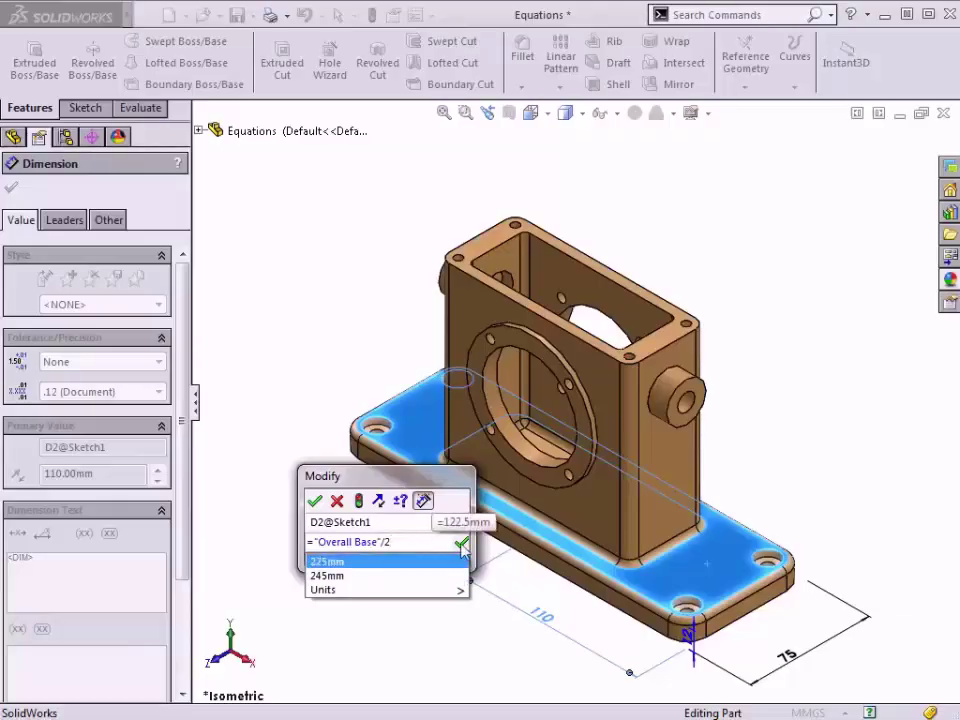
left_click(461, 542)
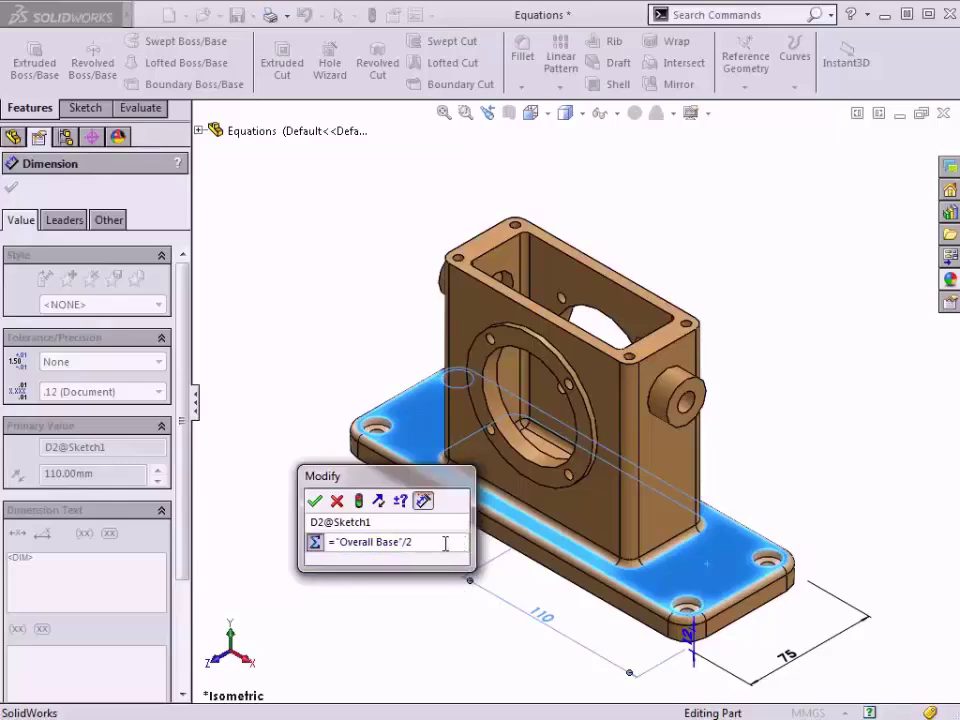
left_click(315, 542)
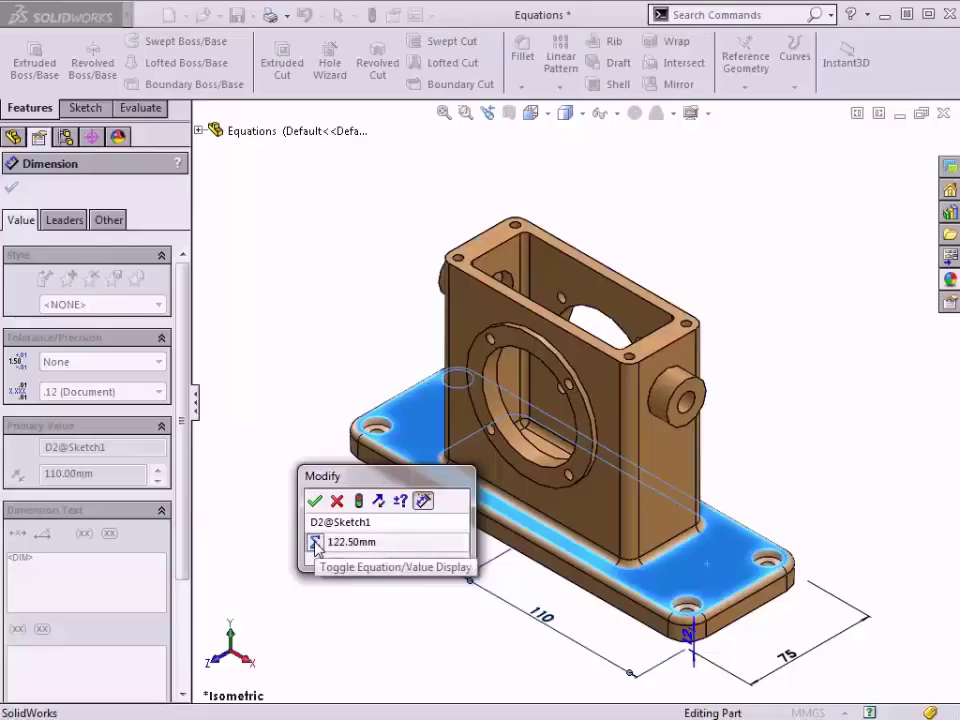
left_click(315, 542)
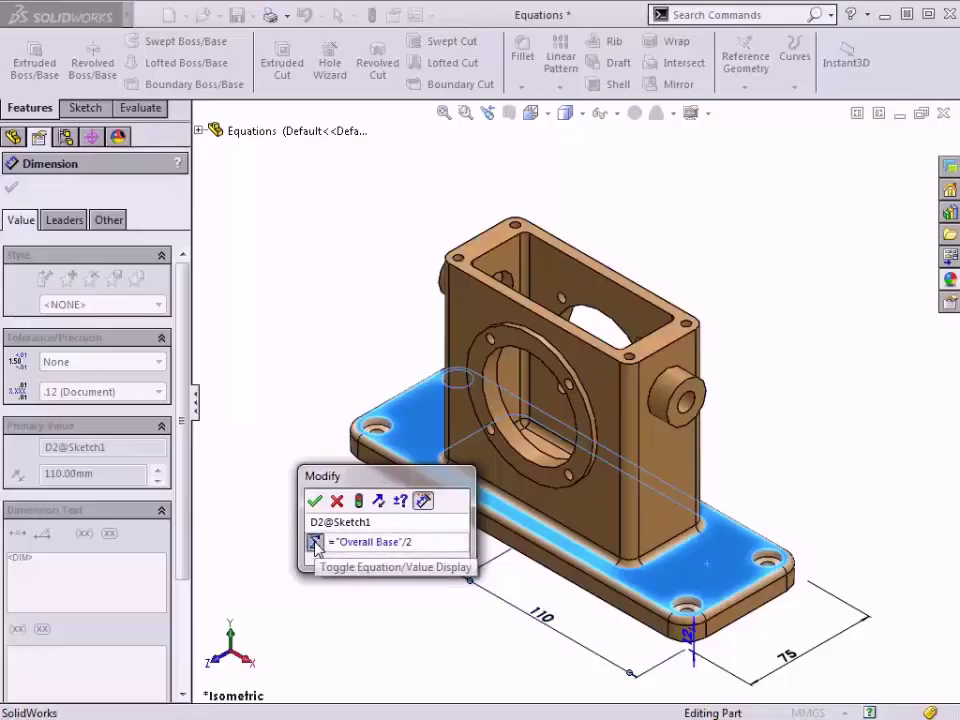
left_click(314, 500)
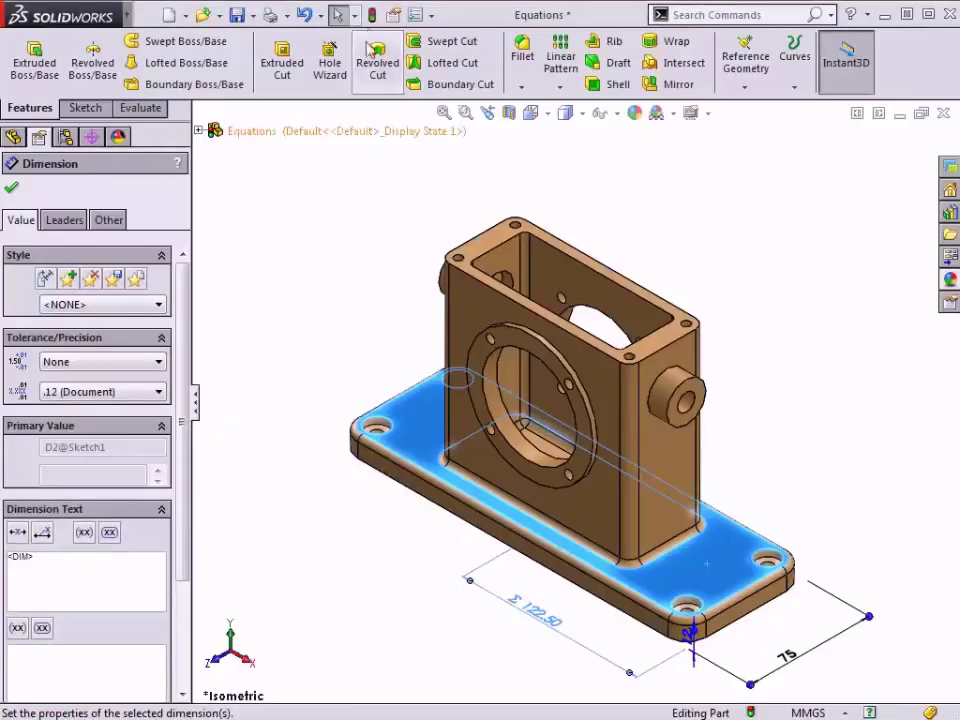
key("Escape")
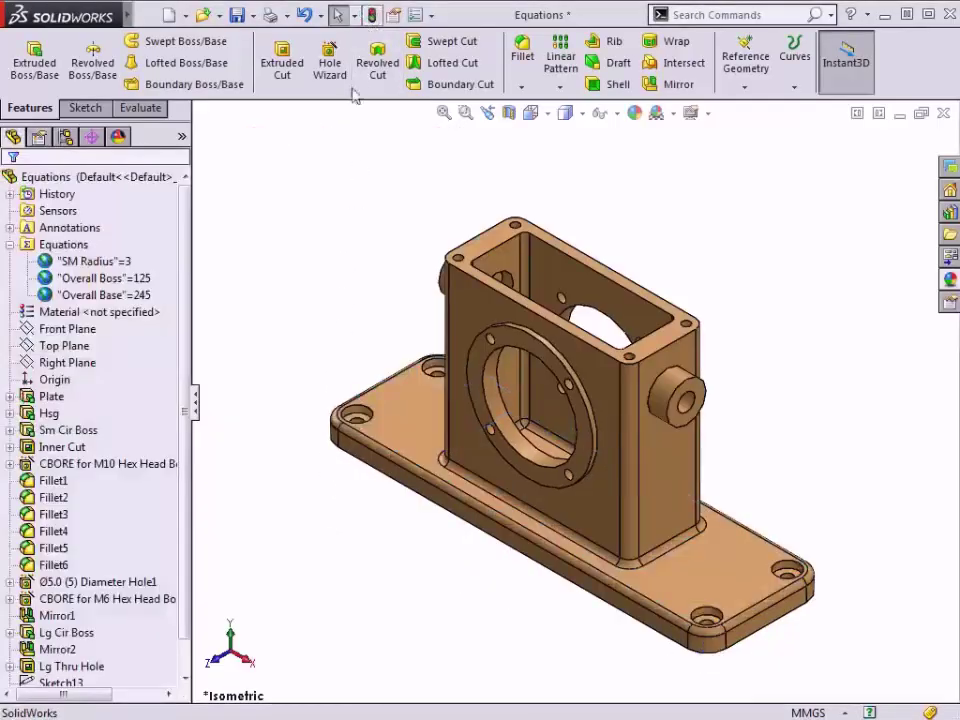
Step: Set the housing's 60 mm sketch dimension to the equation "Overall Boss"/2 and rebuild the part
left_click(460, 313)
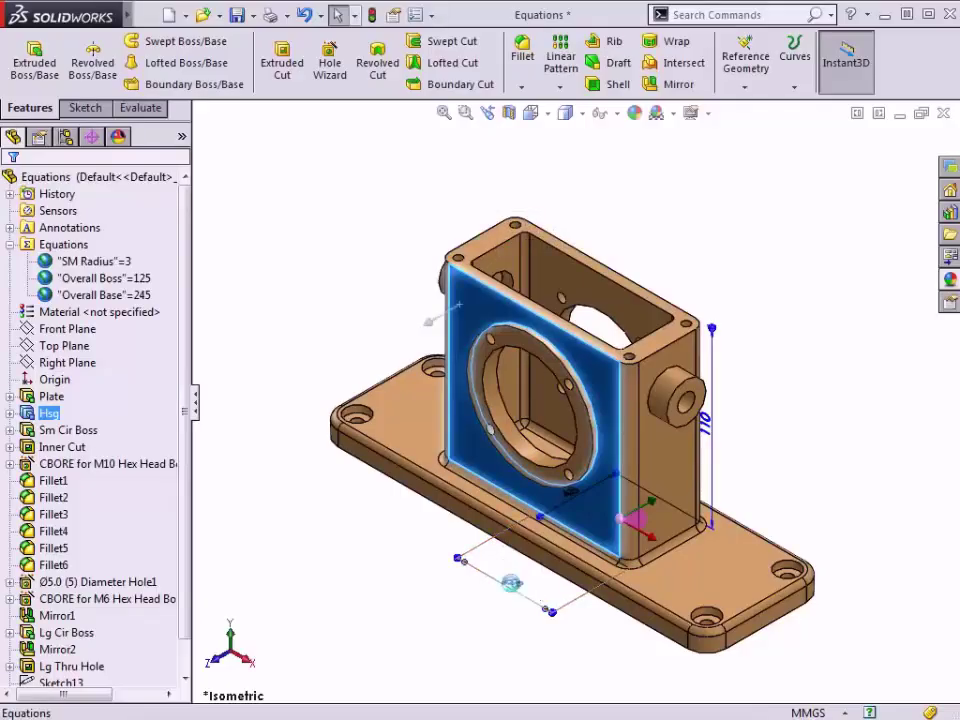
double_click(513, 588)
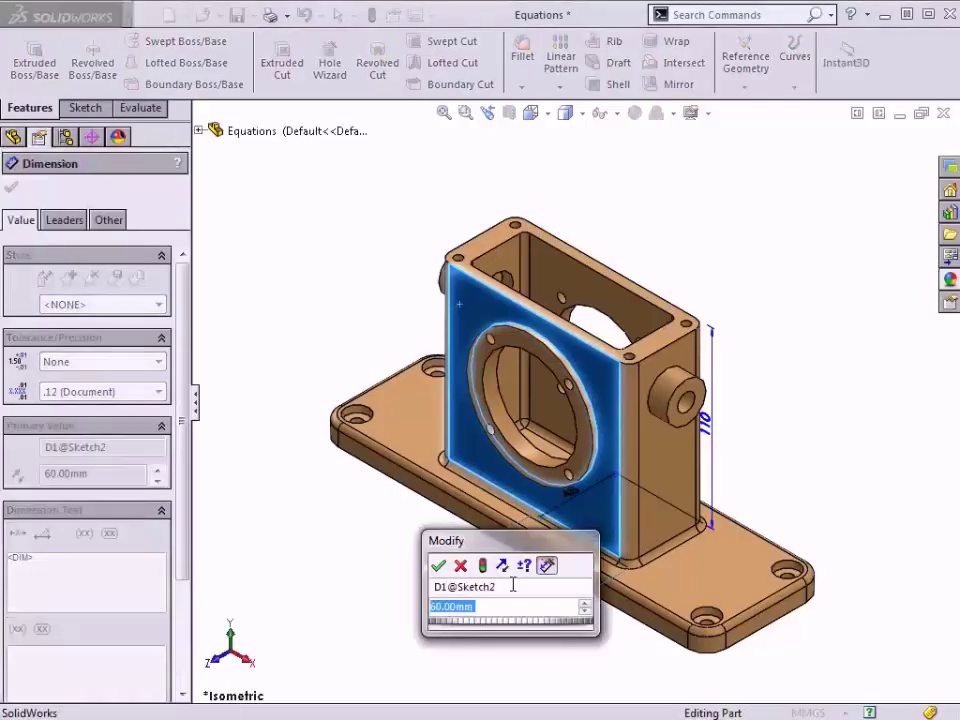
type("=")
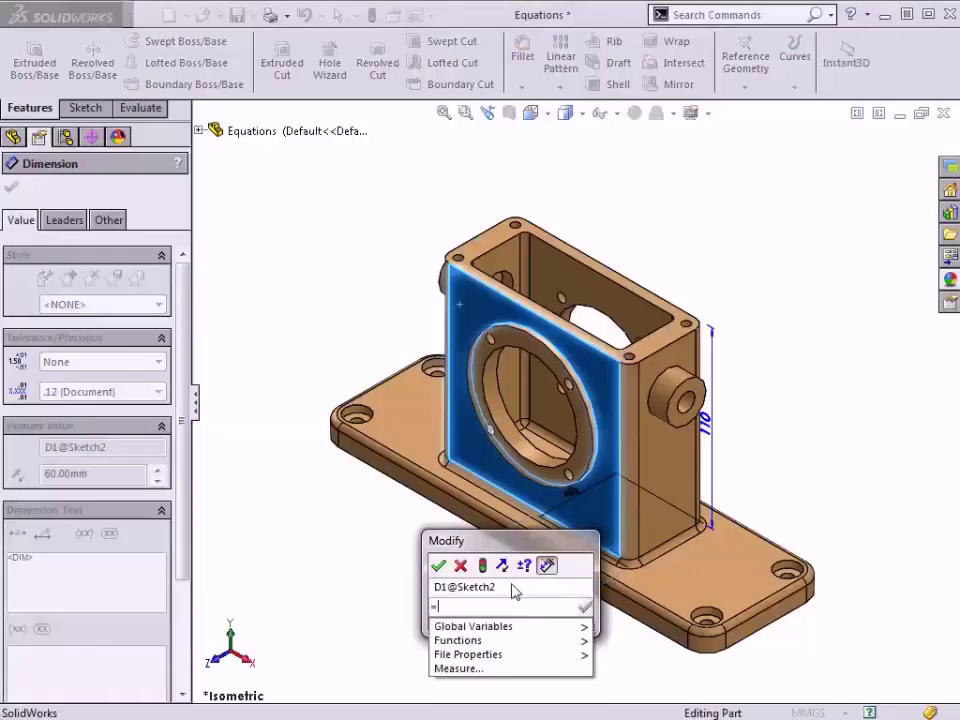
mouse_move(530, 626)
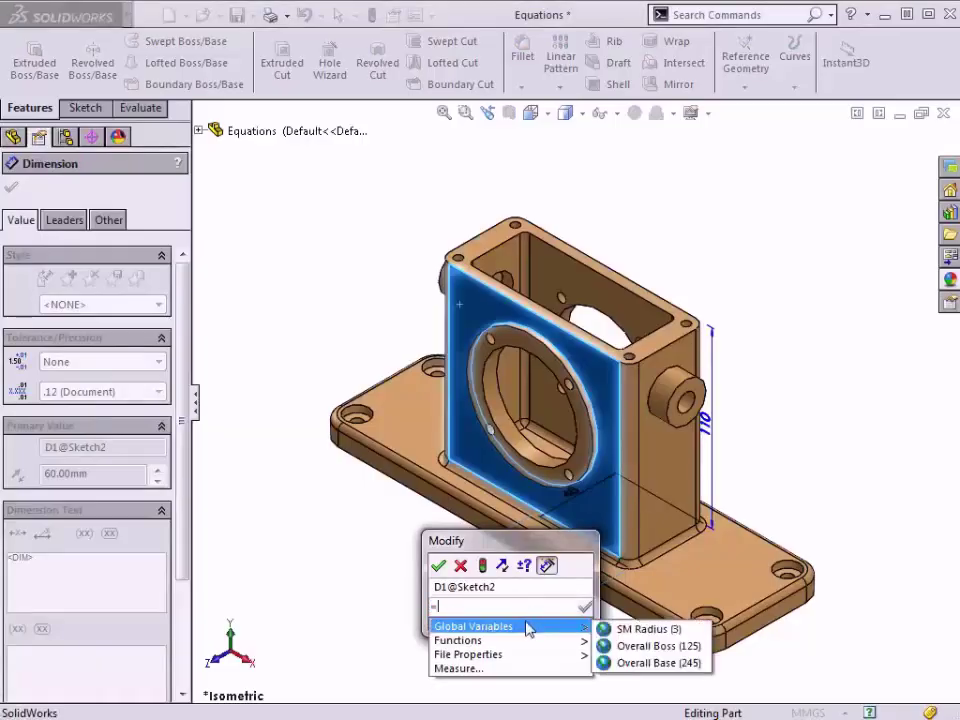
left_click(629, 646)
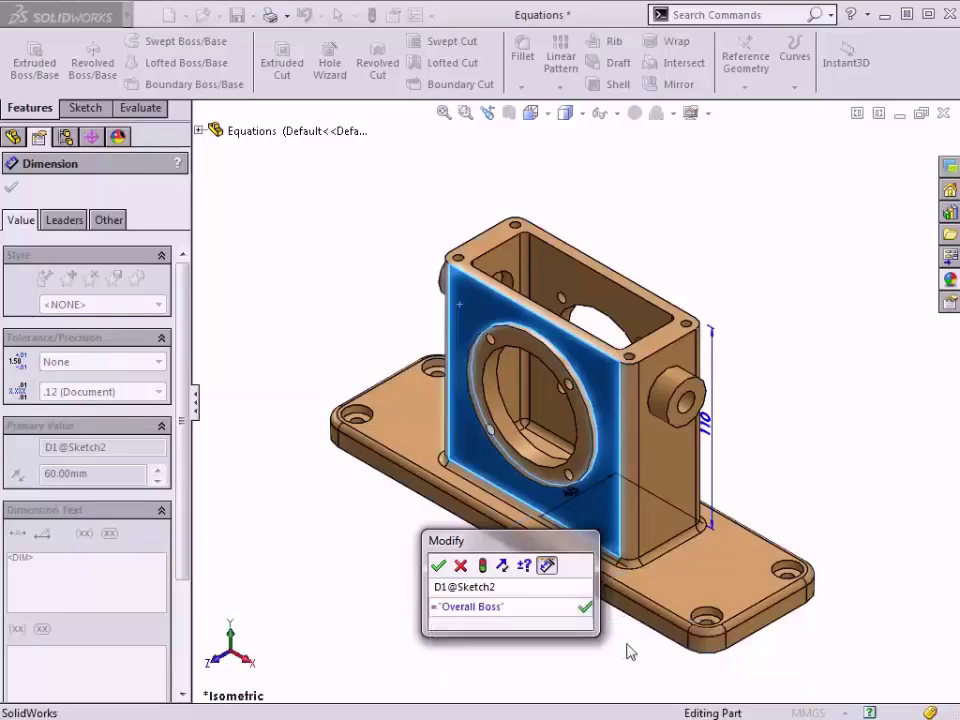
type("/2")
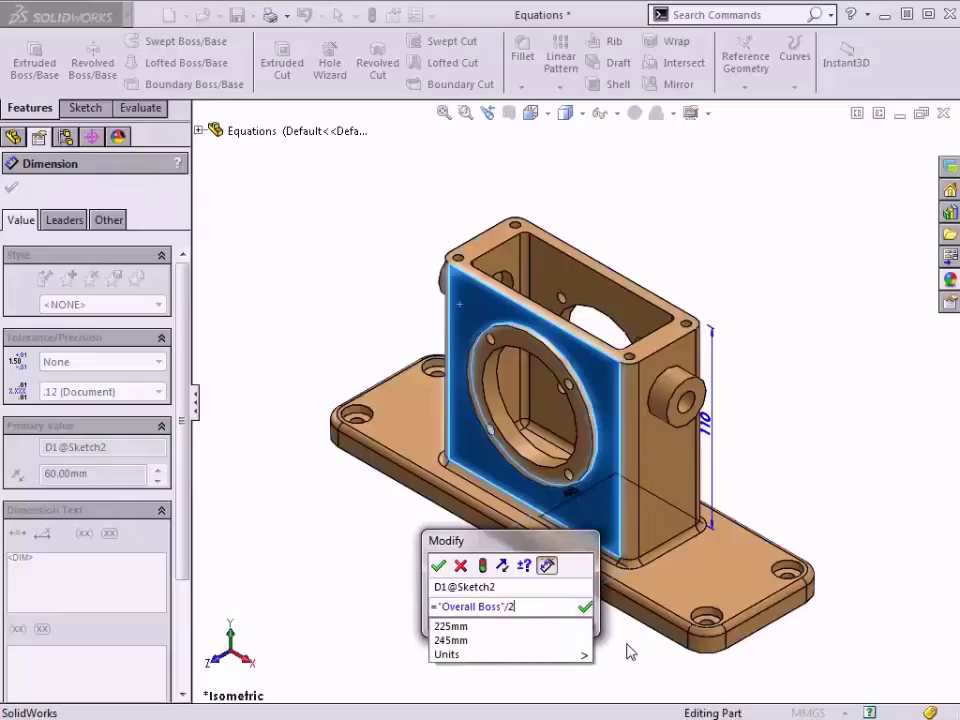
key("Return")
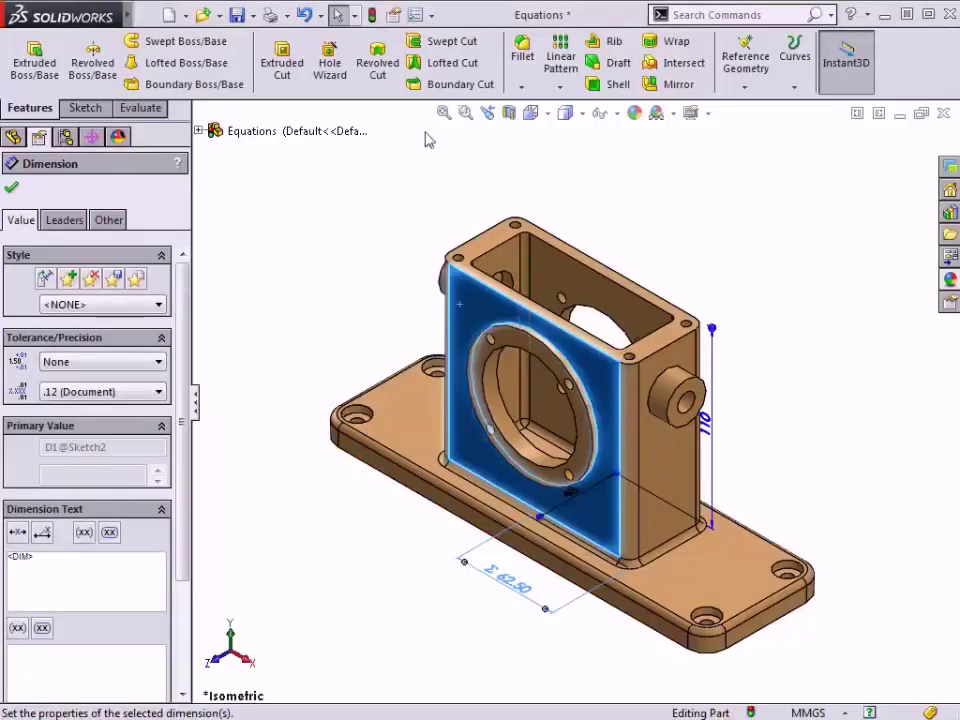
left_click(370, 17)
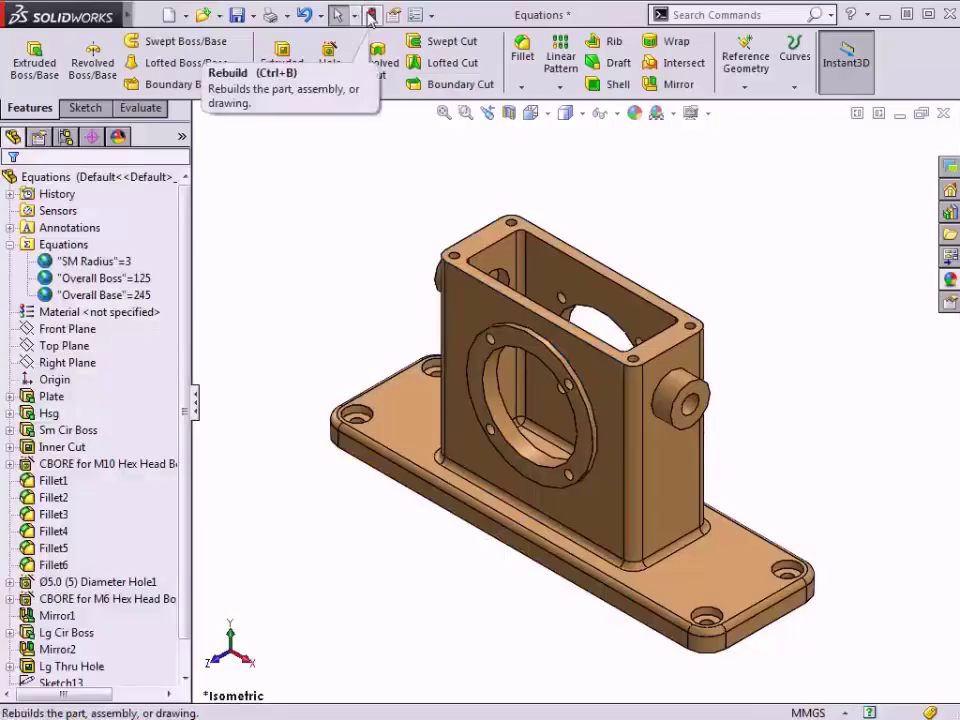
Step: Reopen the equation manager and set the global variable Overall Boss to 135
left_click(60, 248)
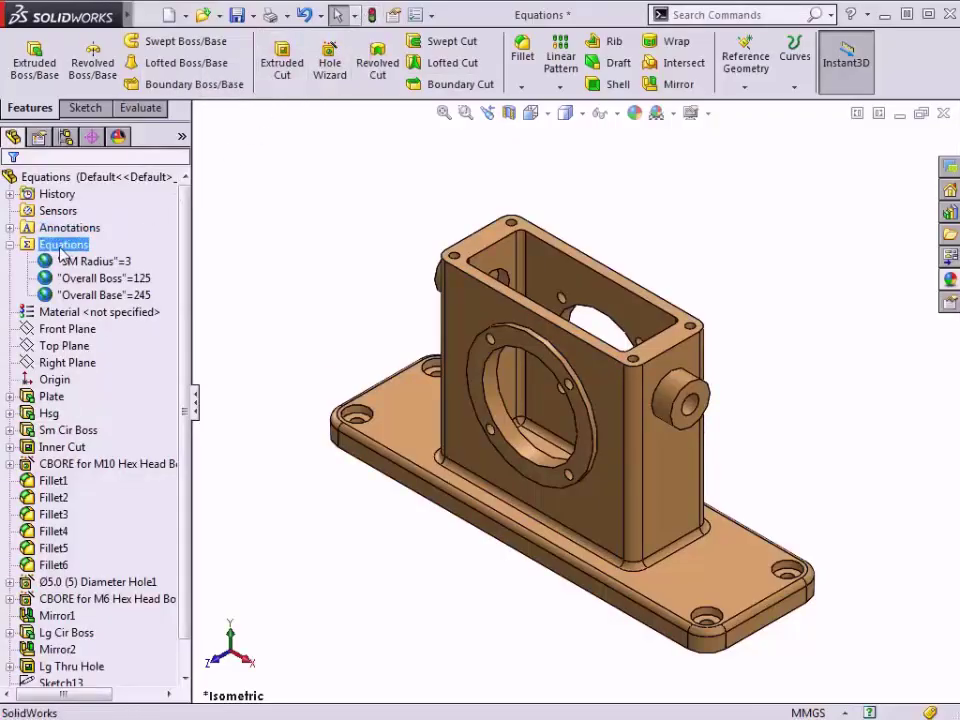
right_click(61, 252)
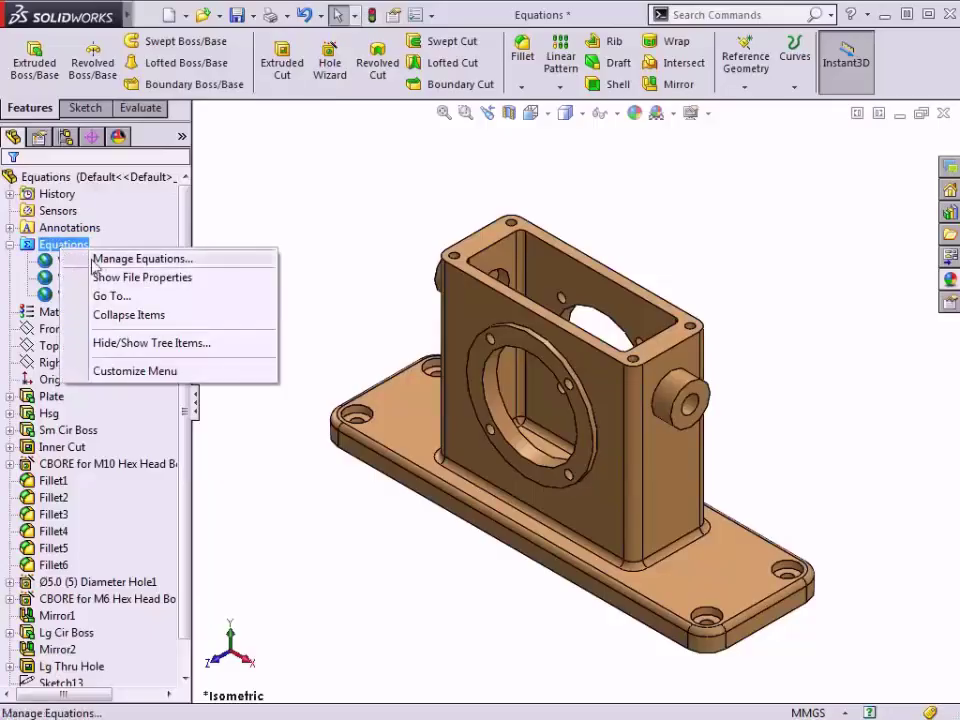
left_click(99, 262)
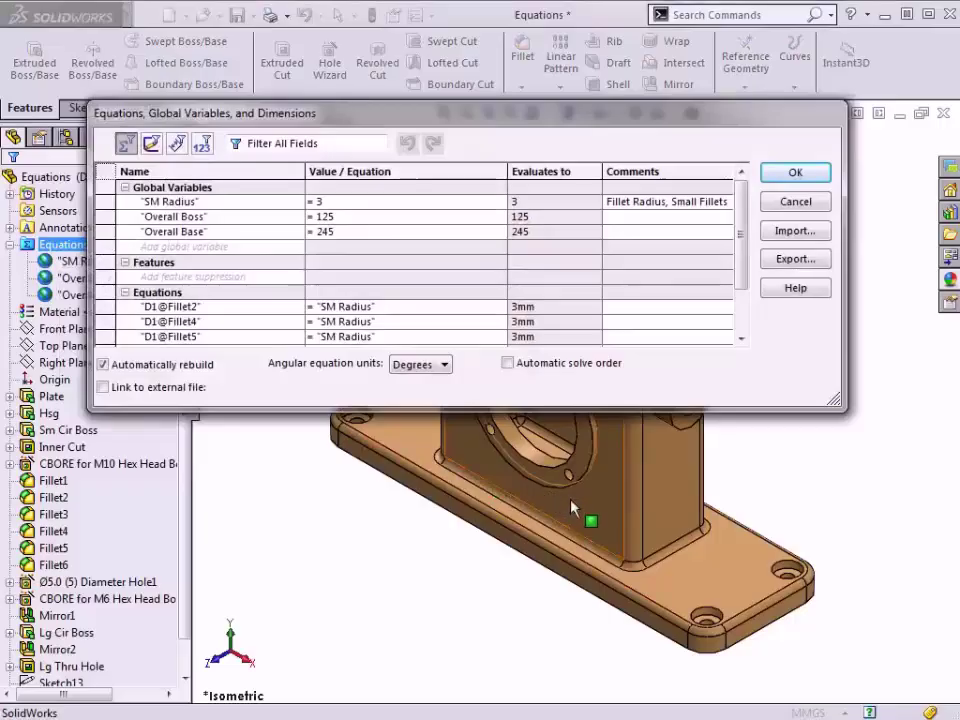
middle_click_drag(572, 508, 538, 556)
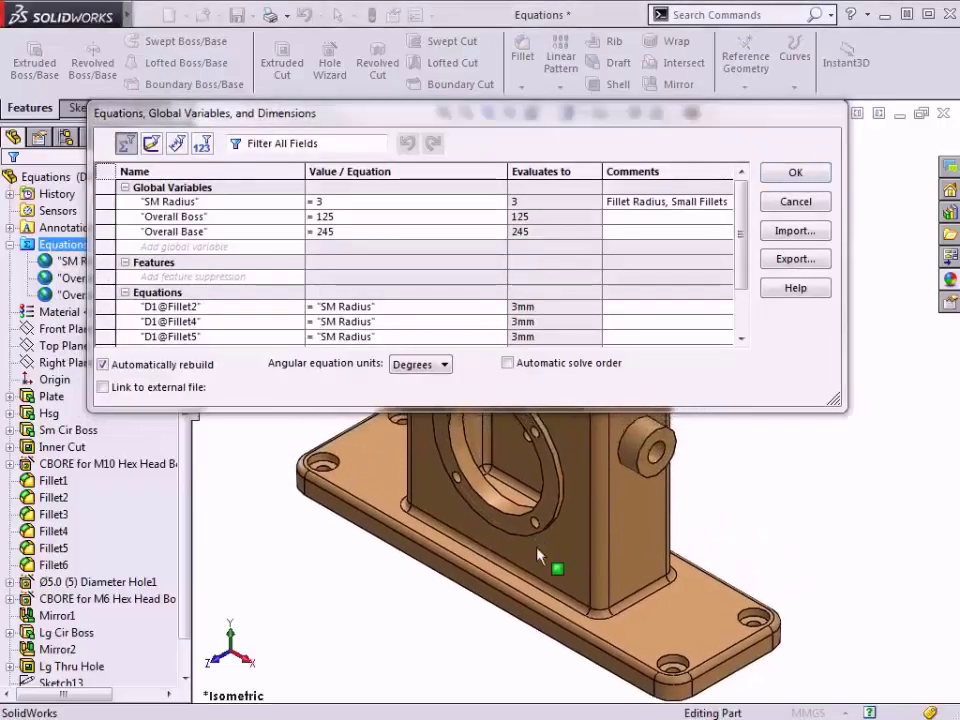
double_click(345, 217)
type("135")
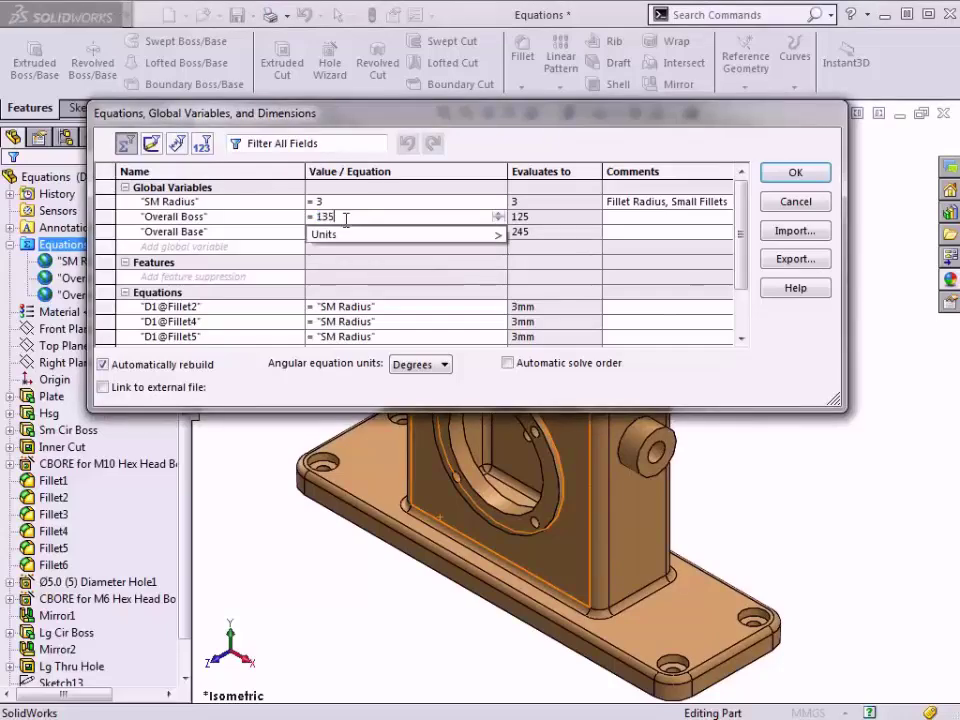
key("Return")
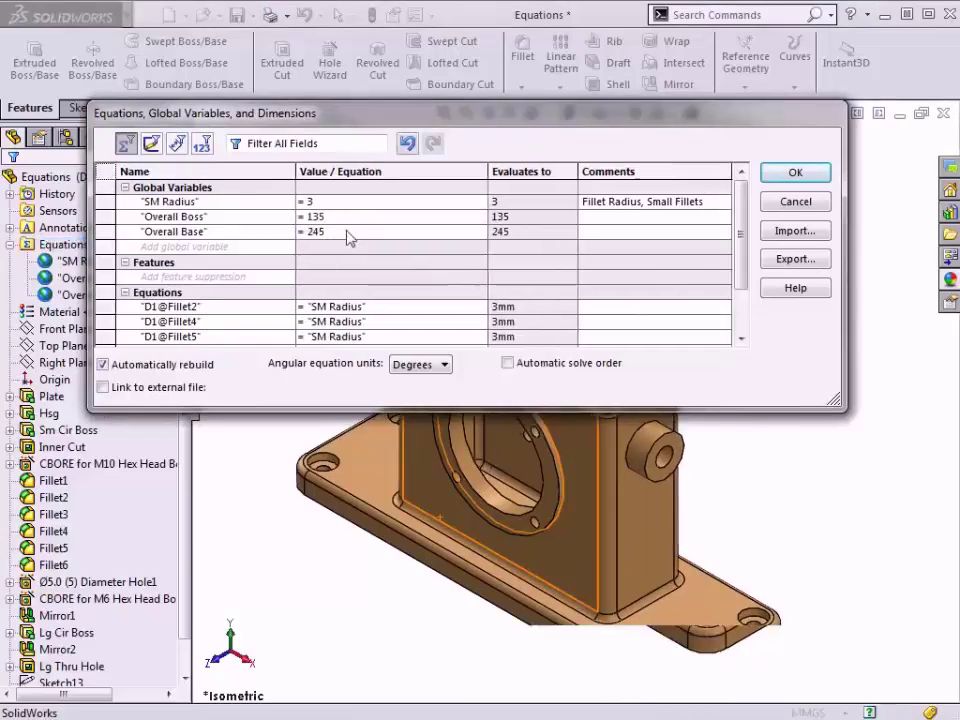
Step: Set the global variable Overall Base to 225
double_click(347, 231)
type("225")
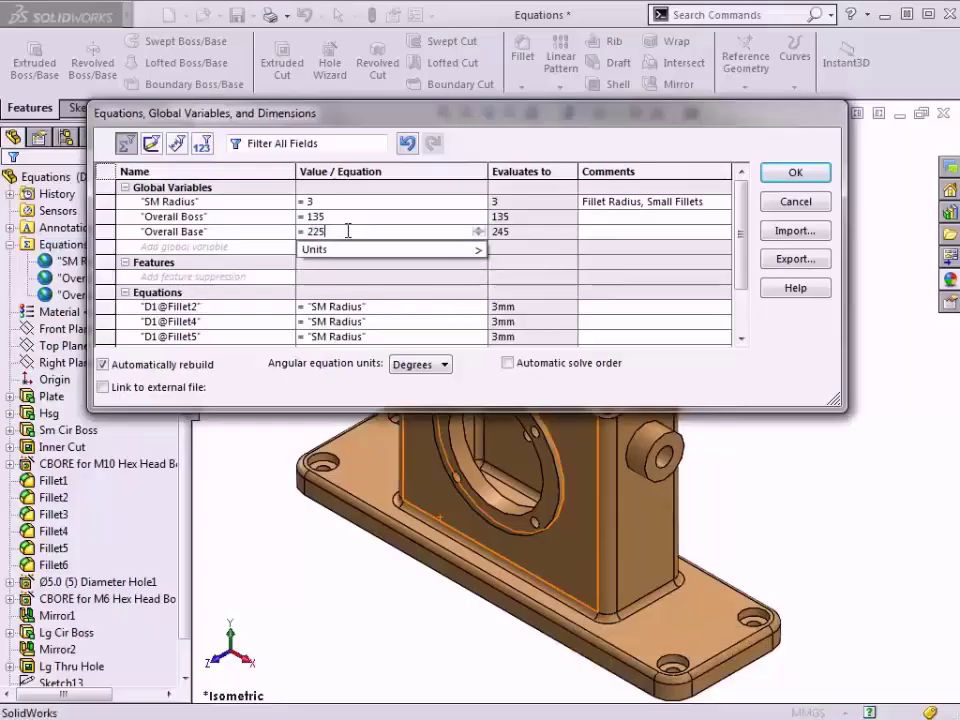
key("Tab")
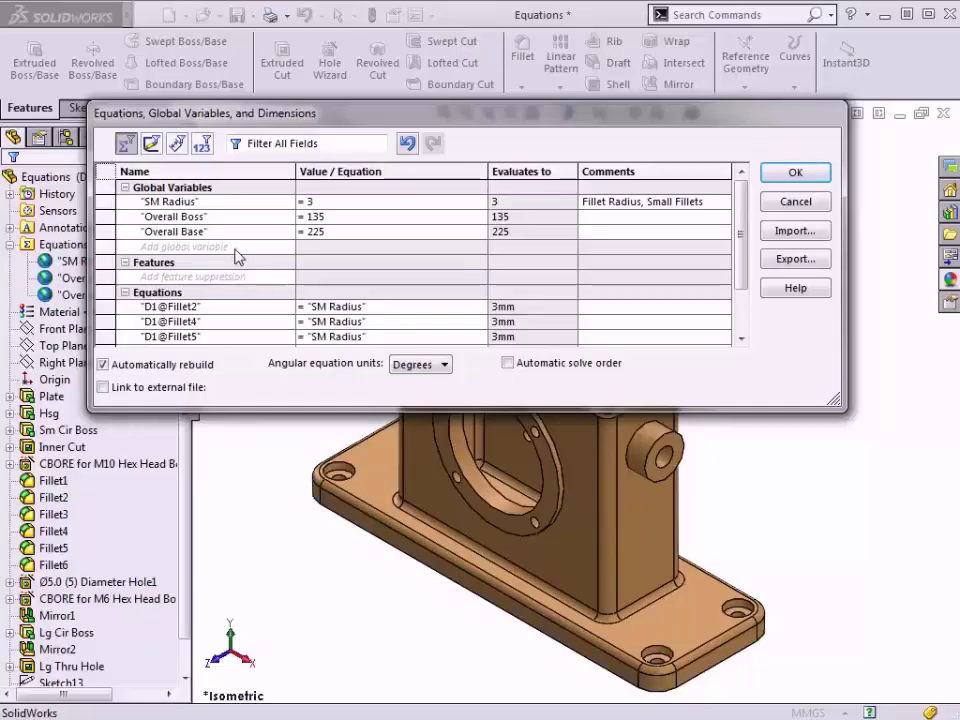
Step: Add a global variable "min edge dist" with the value 8
left_click(236, 248)
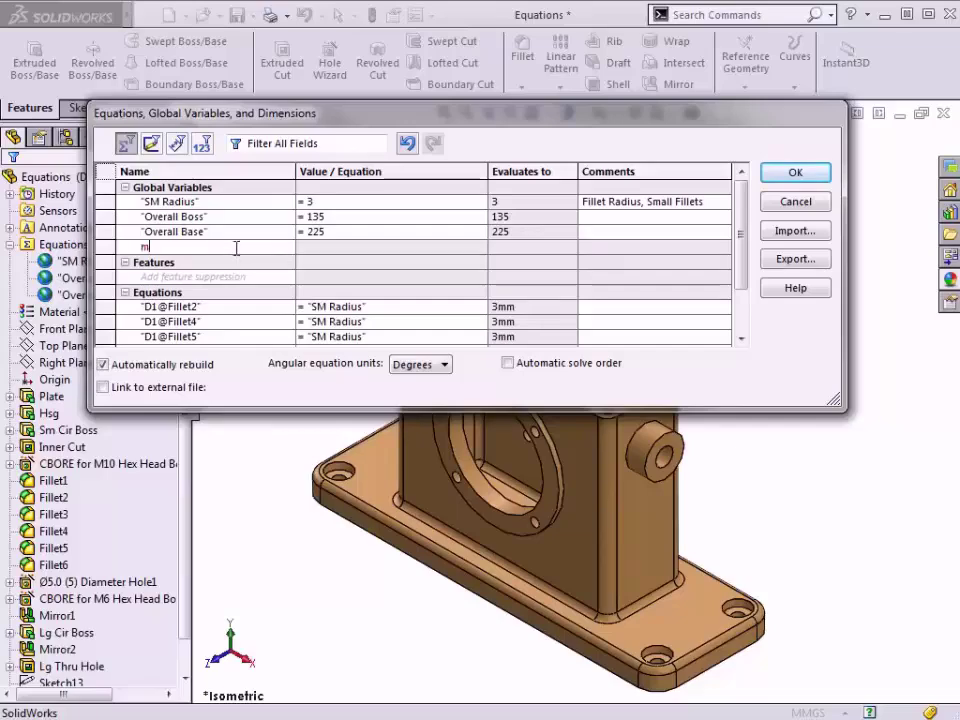
type("min edge dist")
key("Tab")
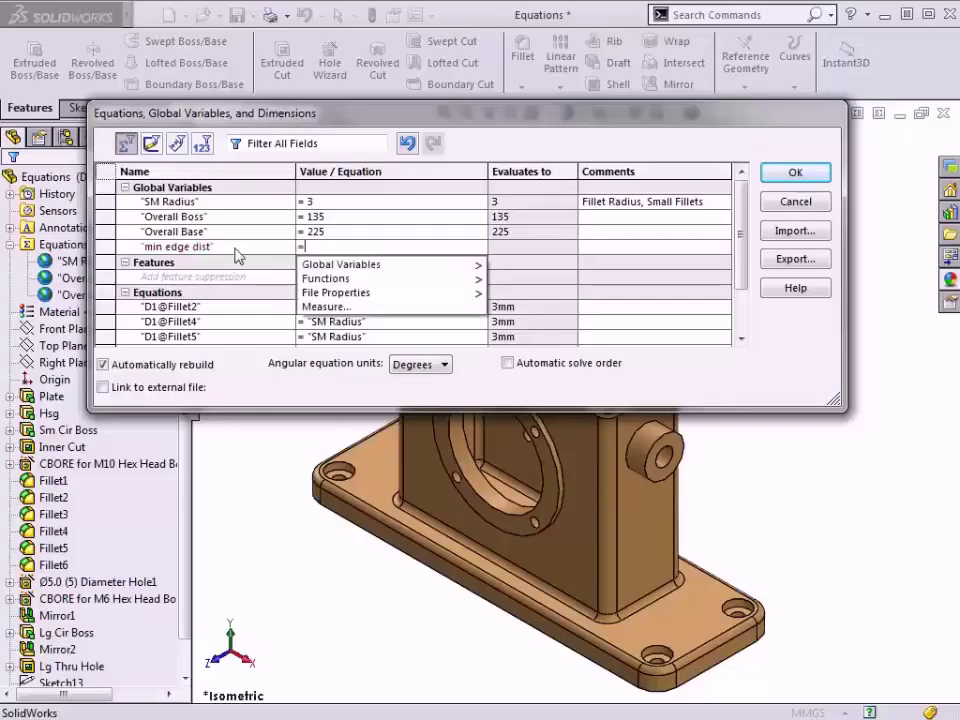
type("8")
key("Tab")
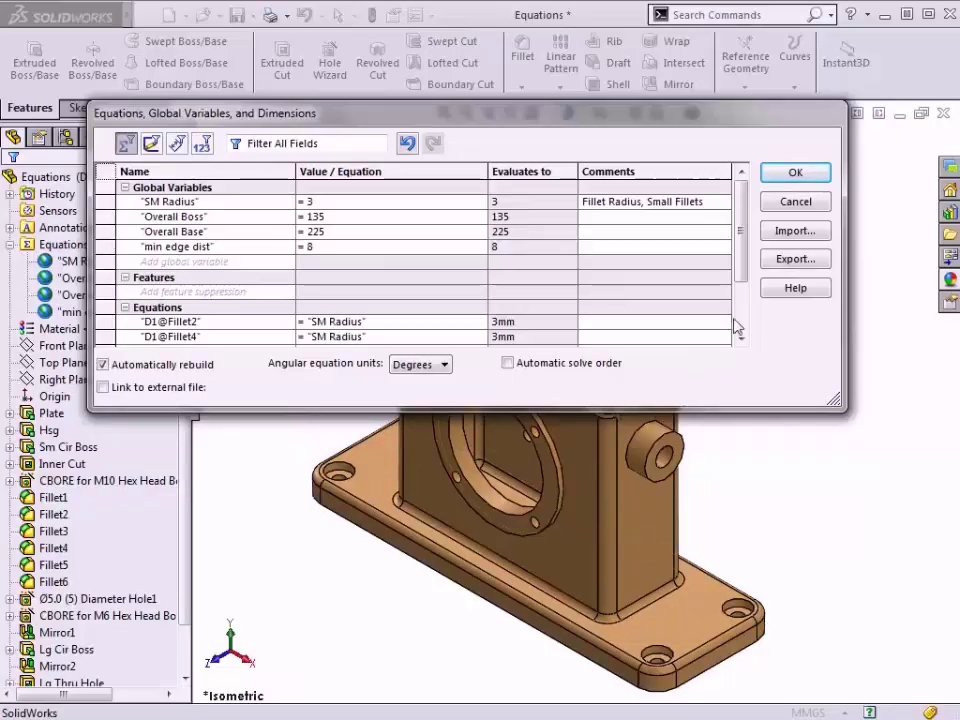
Step: Add an equation for the plate's R12 corner fillet radius, starting it with the global variable "min edge dist"
left_click_drag(744, 276, 744, 331)
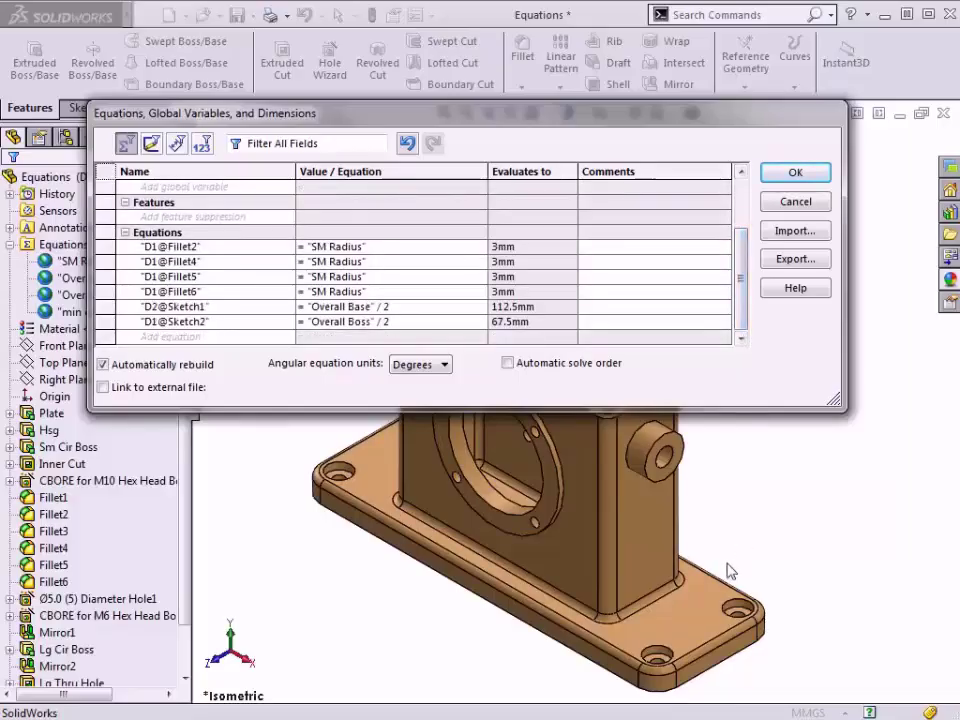
left_click(760, 622)
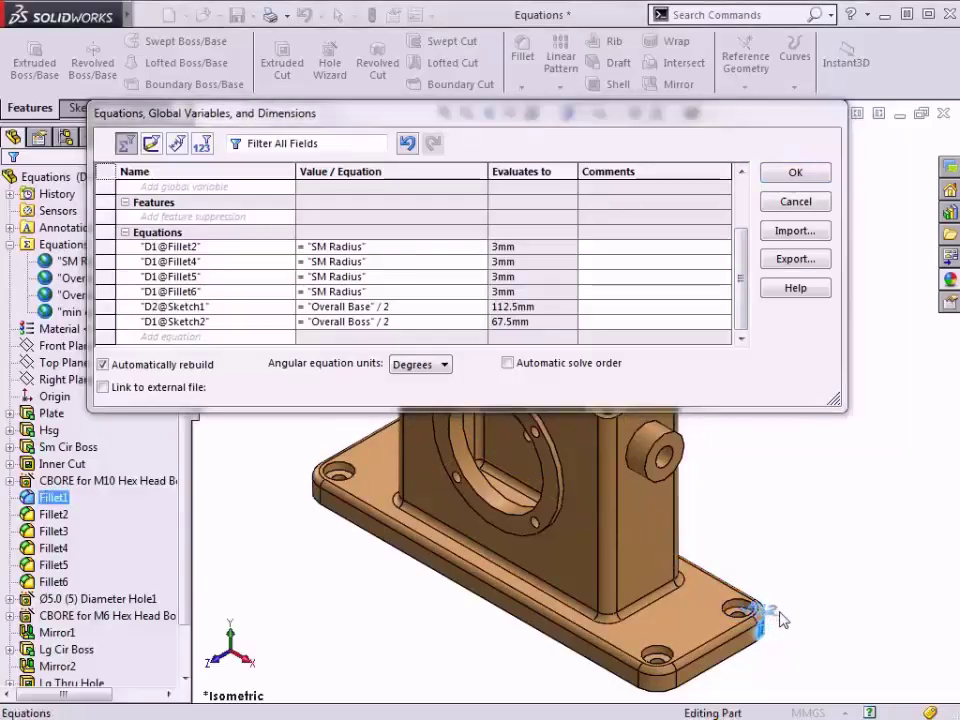
left_click_drag(827, 603, 838, 590)
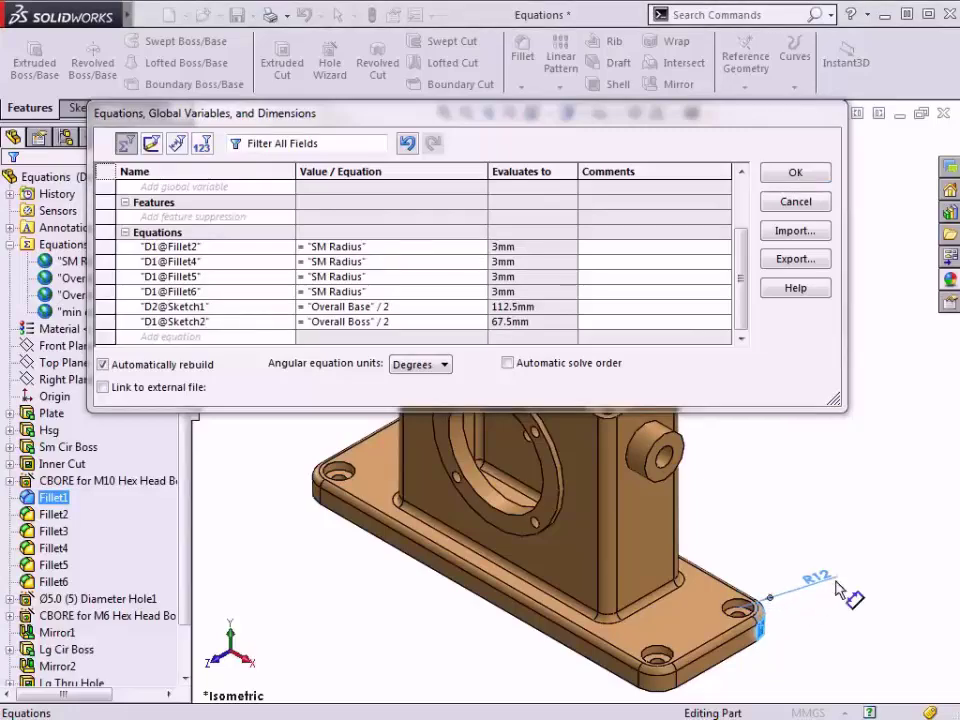
left_click(230, 338)
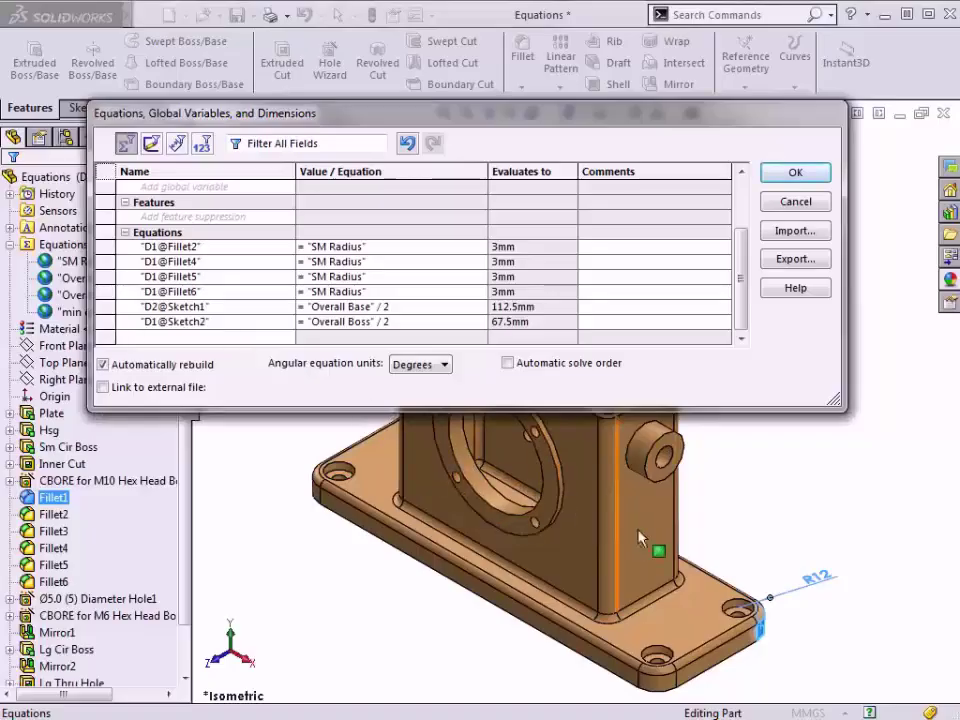
left_click(815, 582)
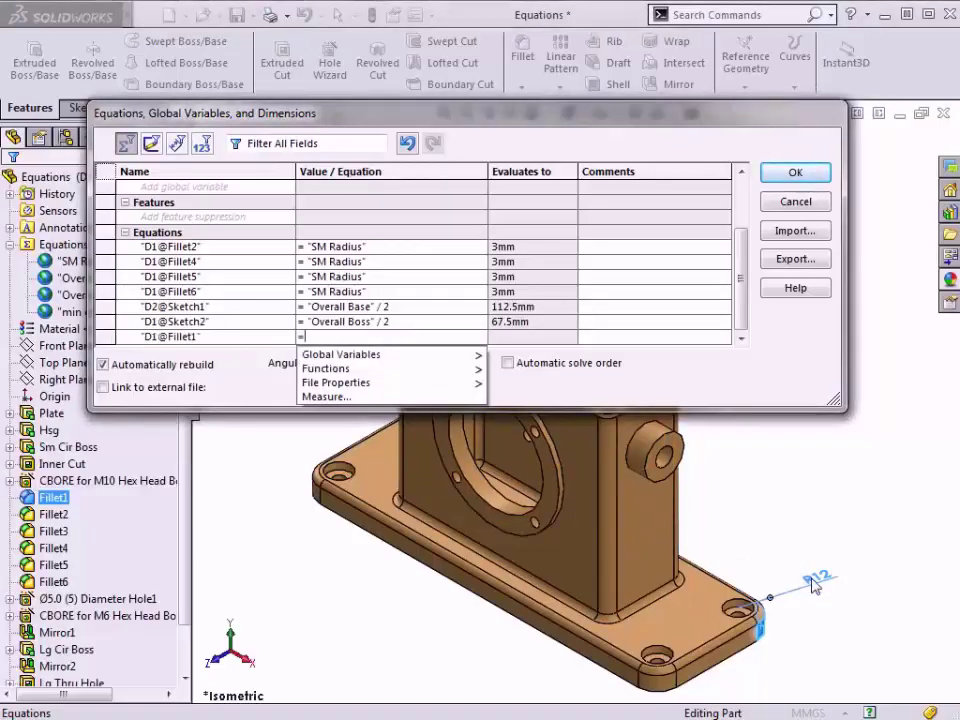
mouse_move(465, 360)
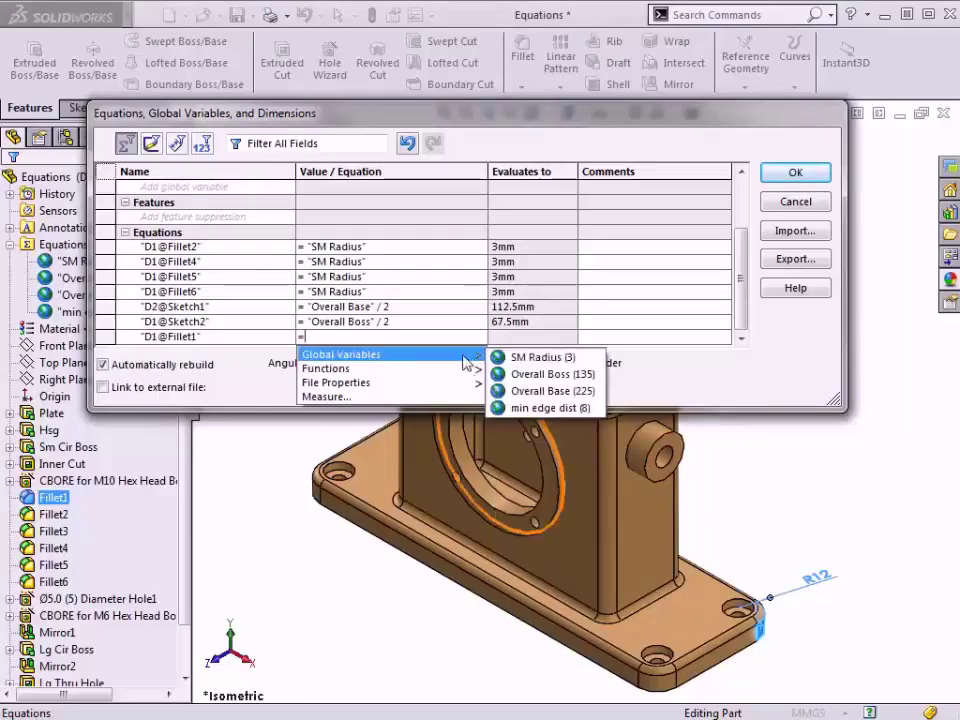
left_click(528, 409)
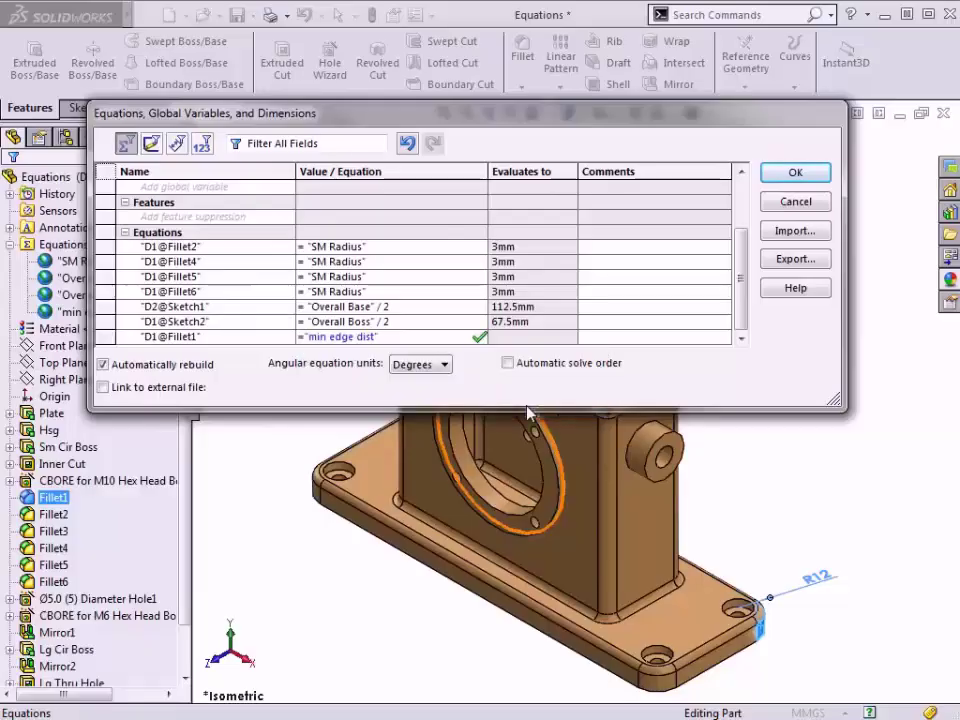
type("+")
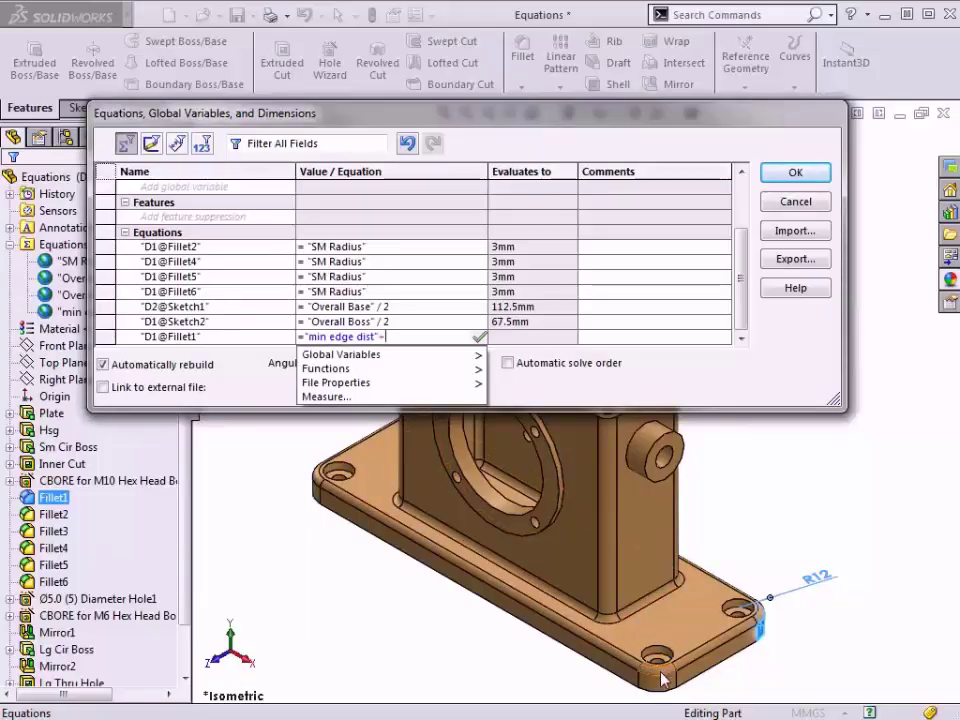
middle_click_drag(661, 679, 628, 592, "ctrl")
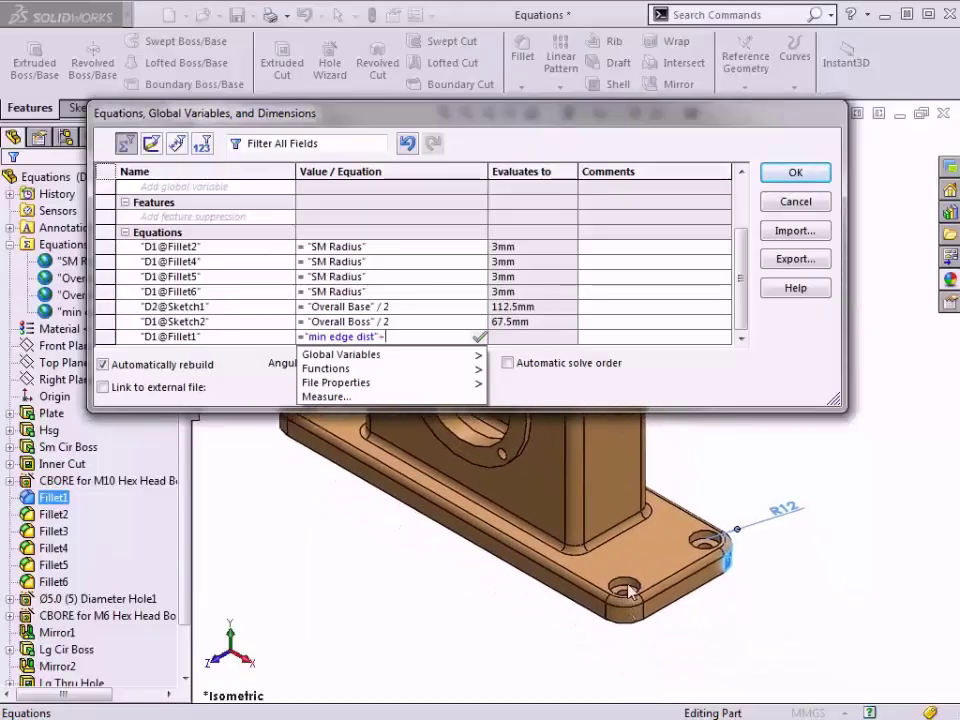
scroll(628, 592, "down", 5)
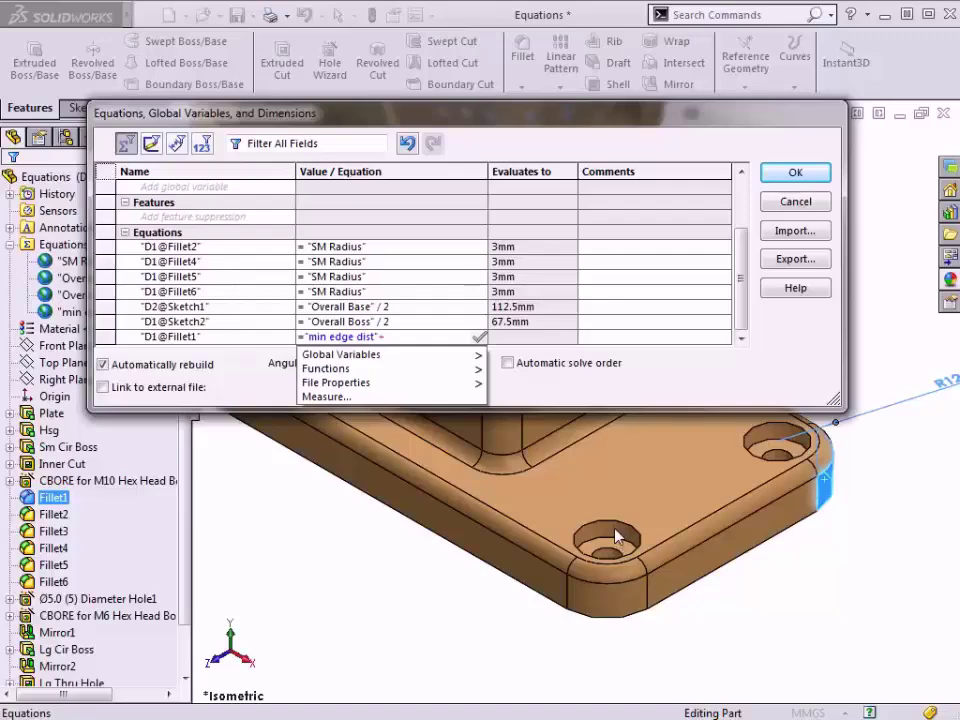
left_click(615, 537)
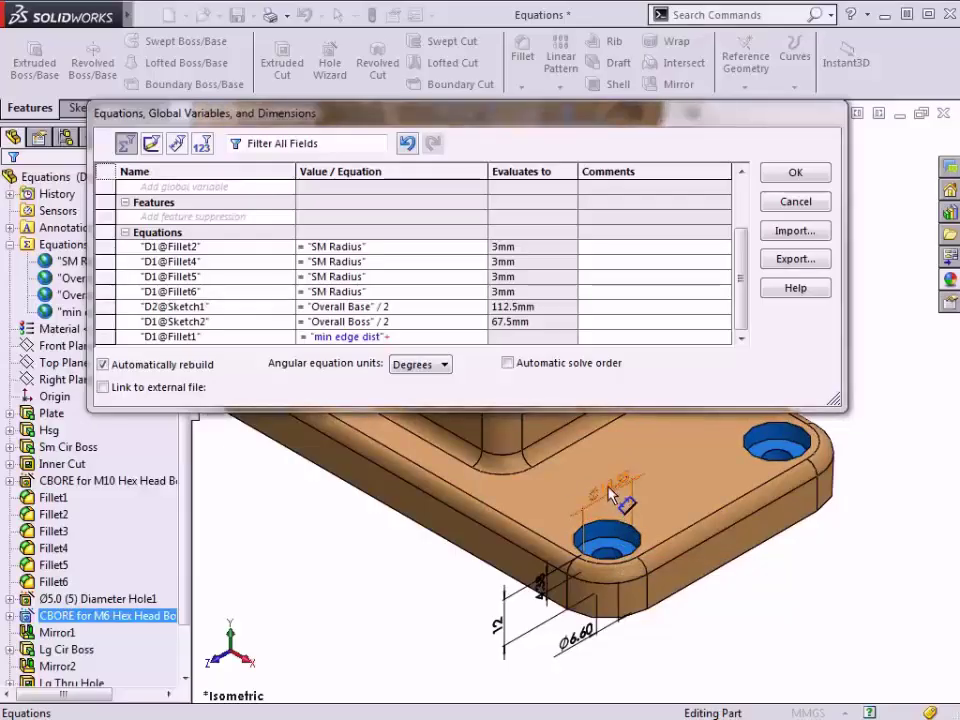
left_click(612, 492)
type("/2")
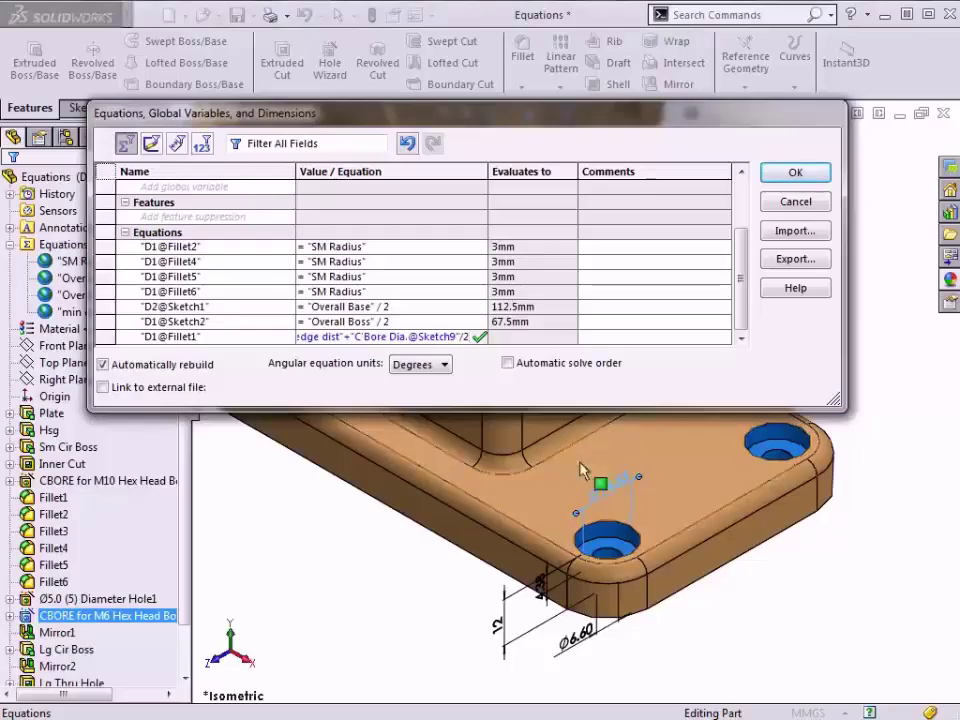
left_click(481, 337)
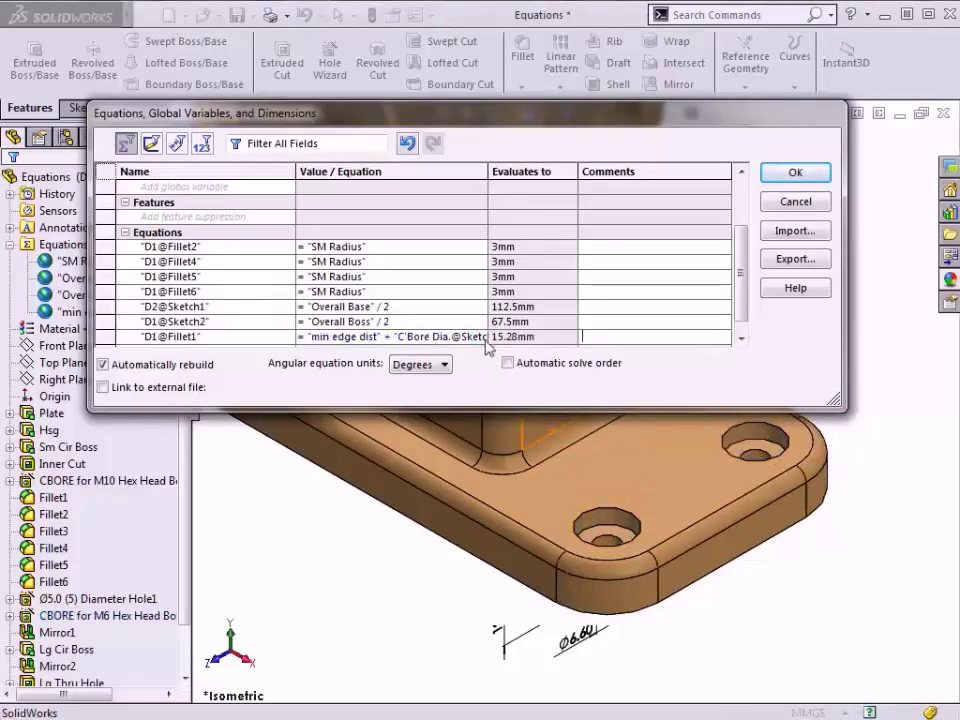
Step: Set the global variable "min edge dist" to 6 to test the corner fillet equation
mouse_move(533, 347)
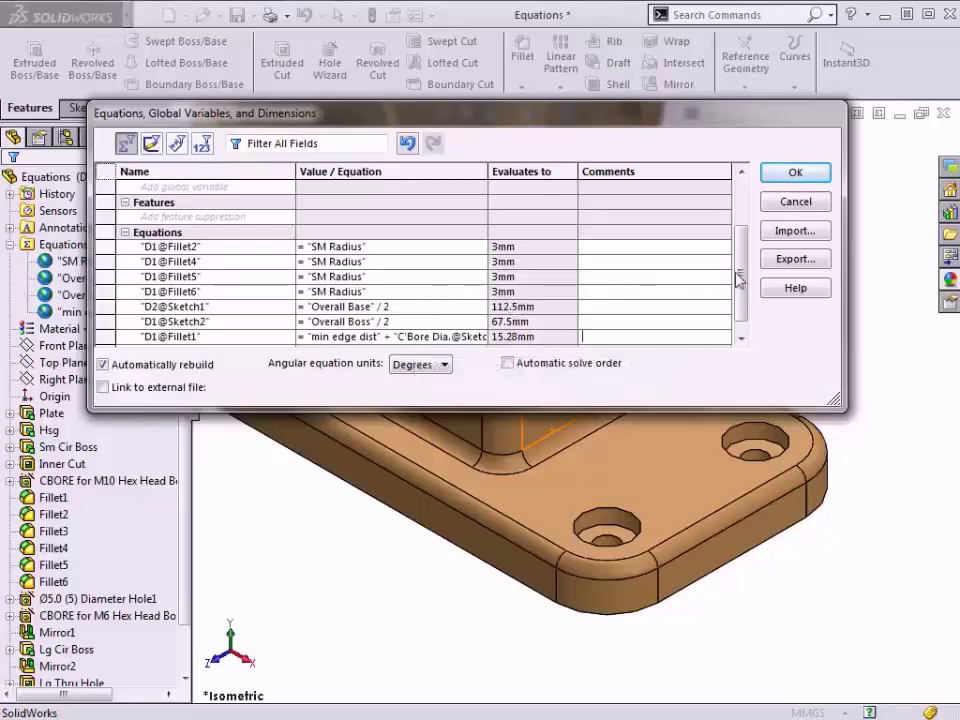
scroll(740, 280, "up", 3)
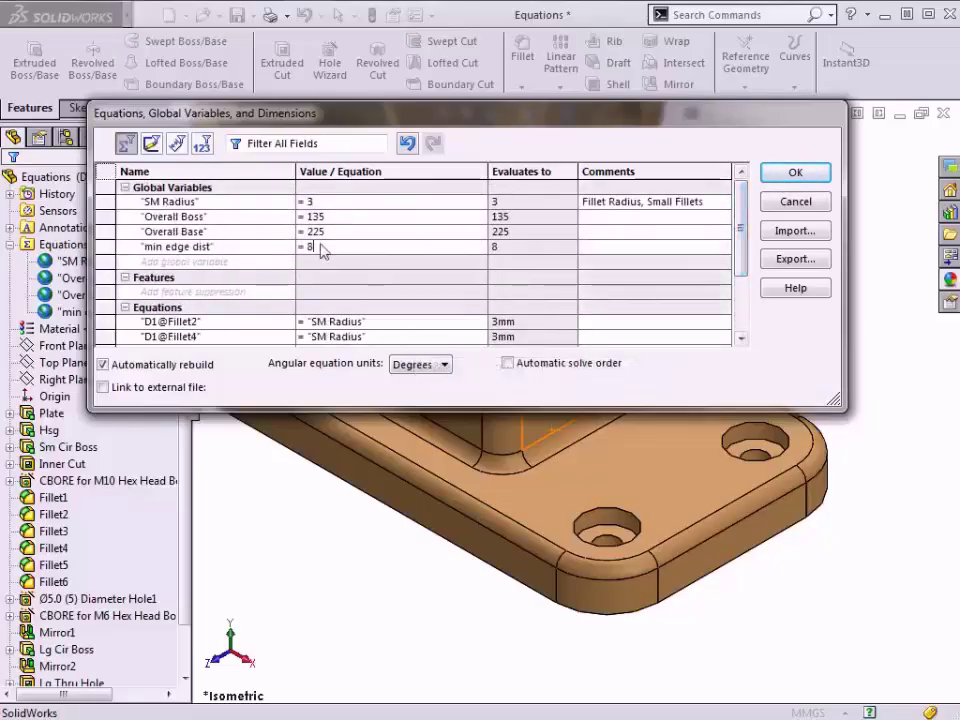
left_click(322, 248)
key("BackSpace")
type("6")
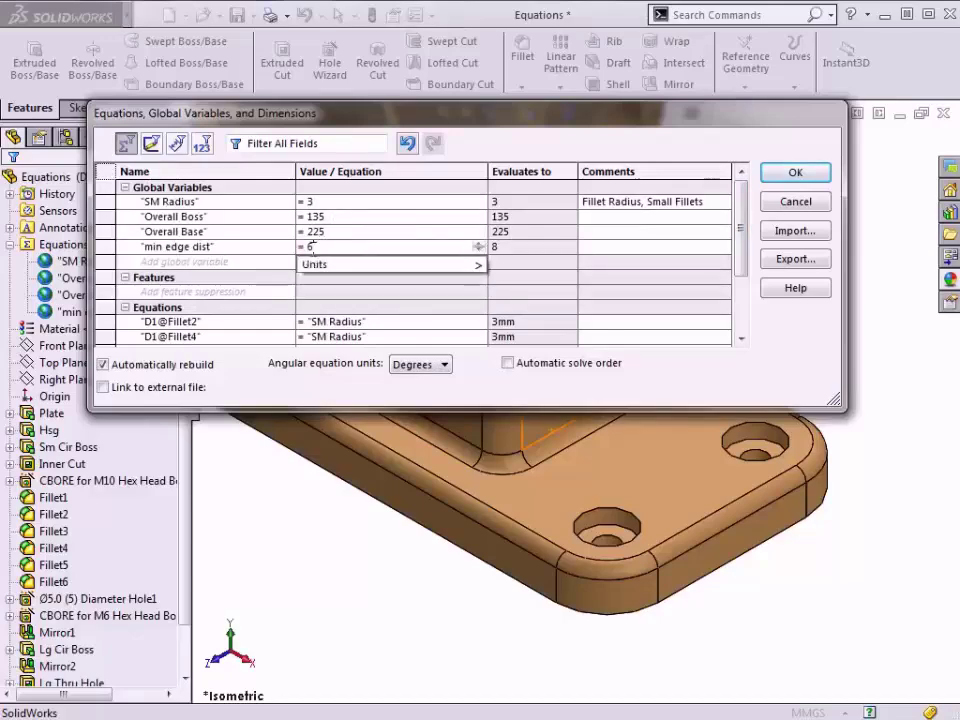
key("Tab")
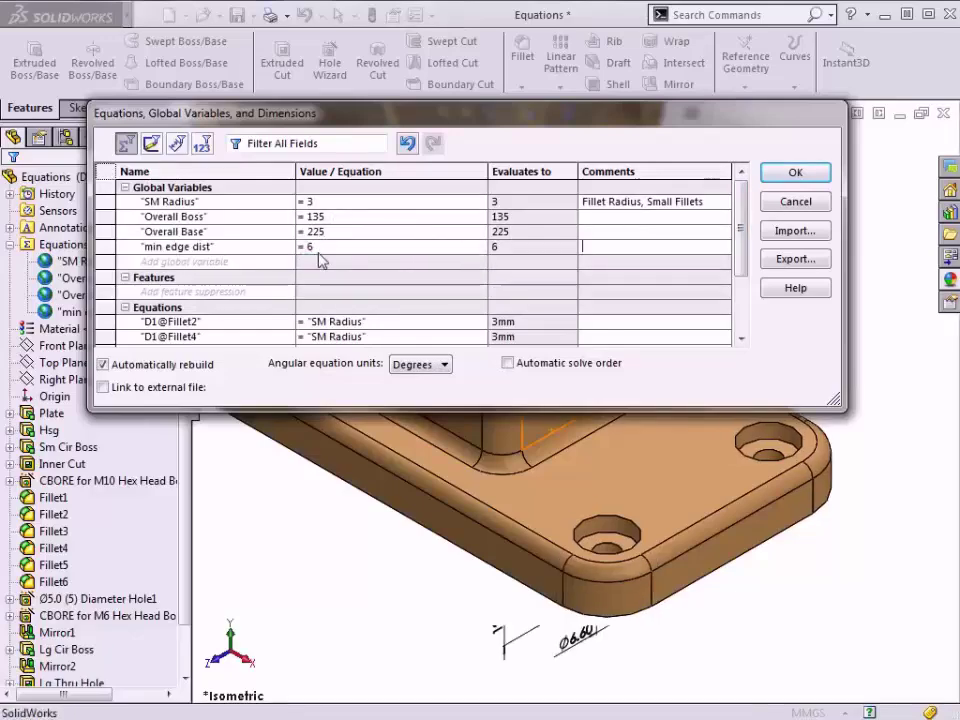
Step: Set the global variable "min edge dist" back to 8
double_click(322, 247)
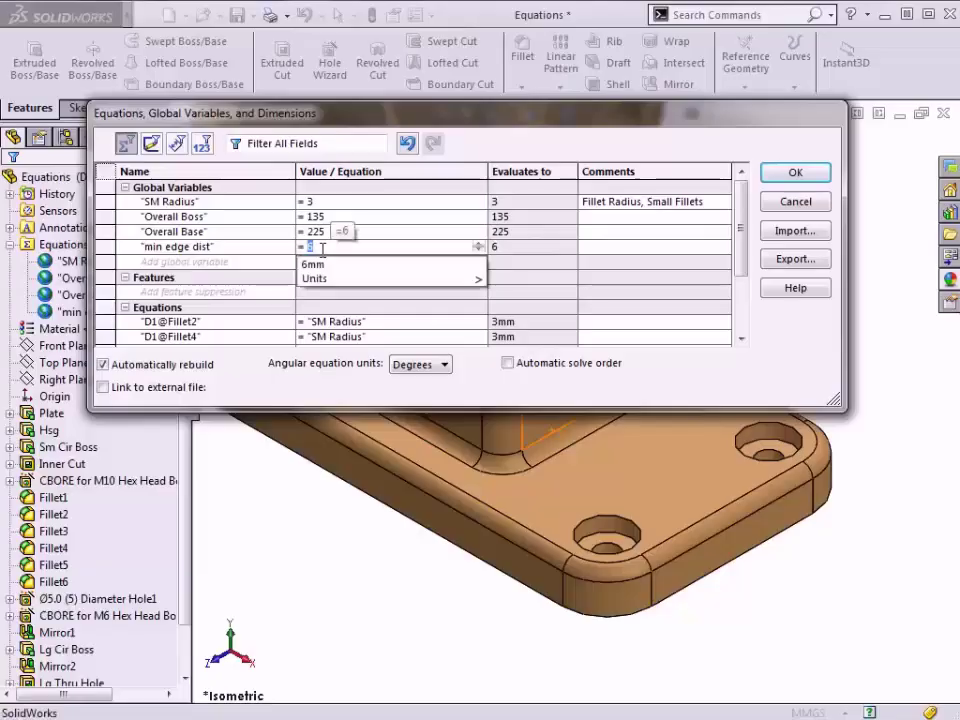
key("BackSpace")
type("8")
key("Tab")
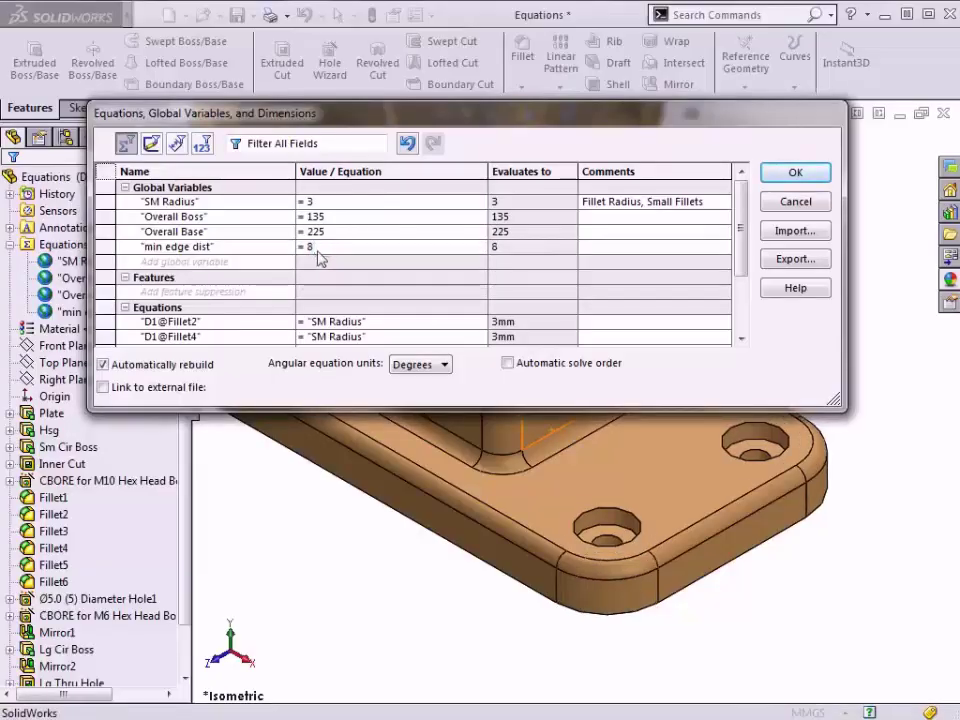
Step: Open the available actions for the "D1@Fillet2" equation
right_click(193, 326)
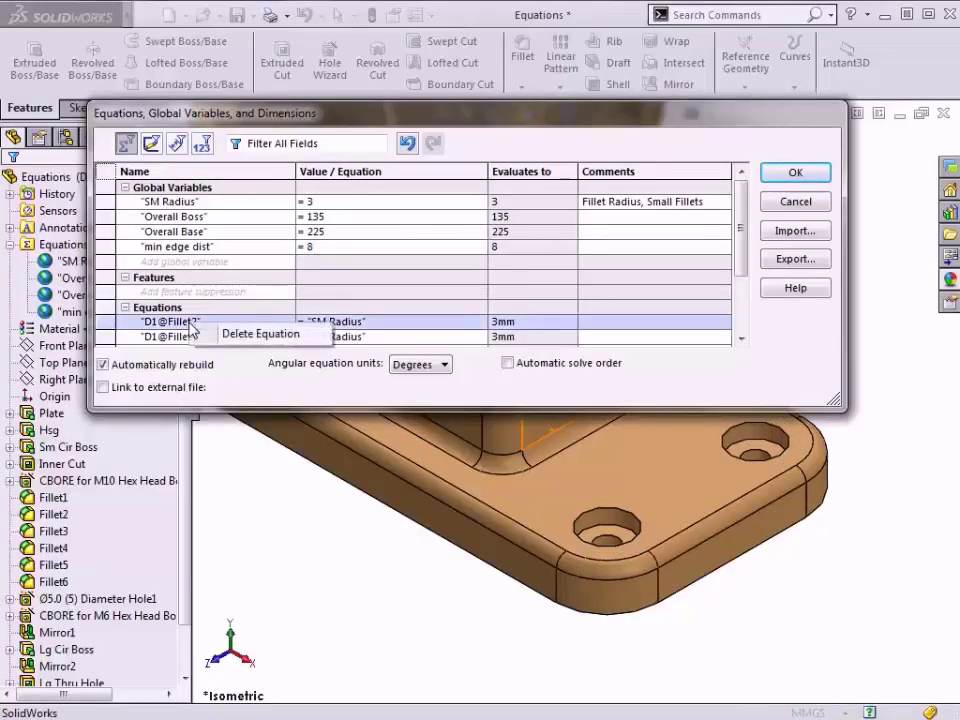